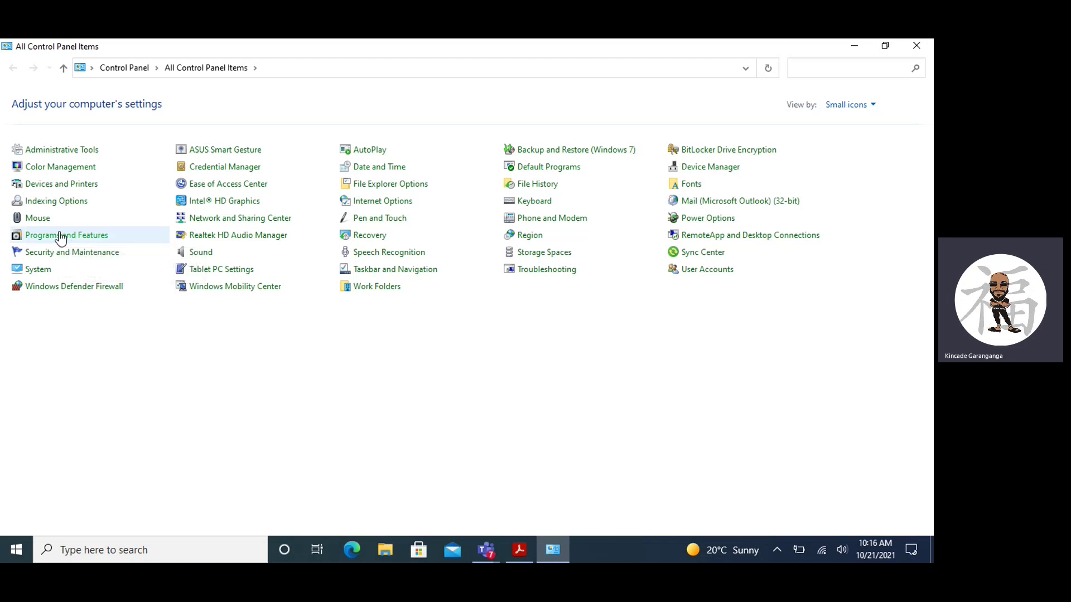
# Check the Hyper-V Management Tools and Hyper-V Platform components under Programs and Features' Windows features, leaving the settings as they are
pyautogui.click(61, 237)
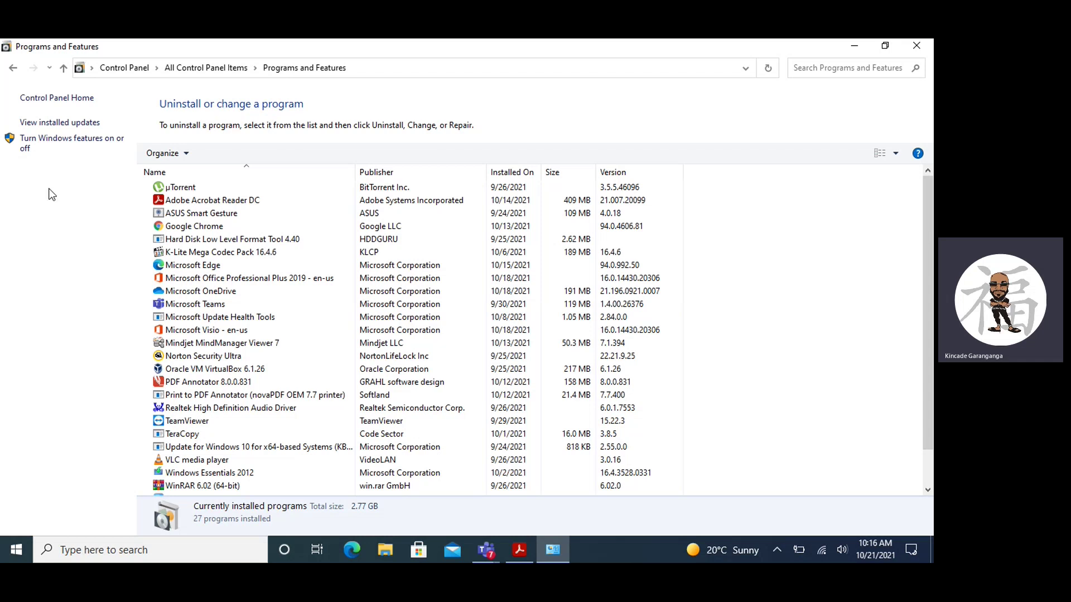
pyautogui.click(44, 145)
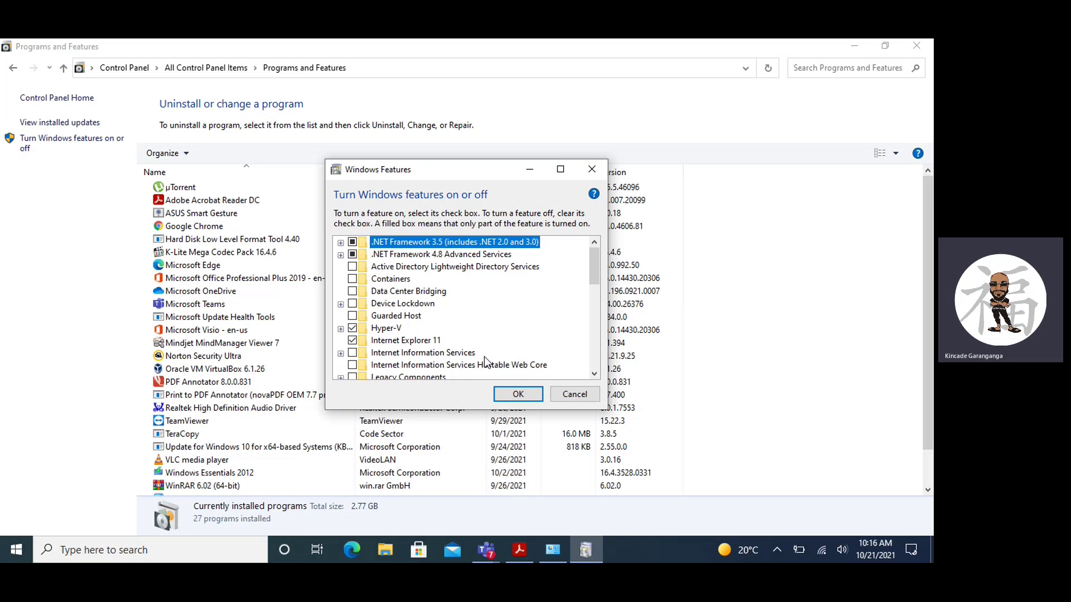
pyautogui.click(595, 375)
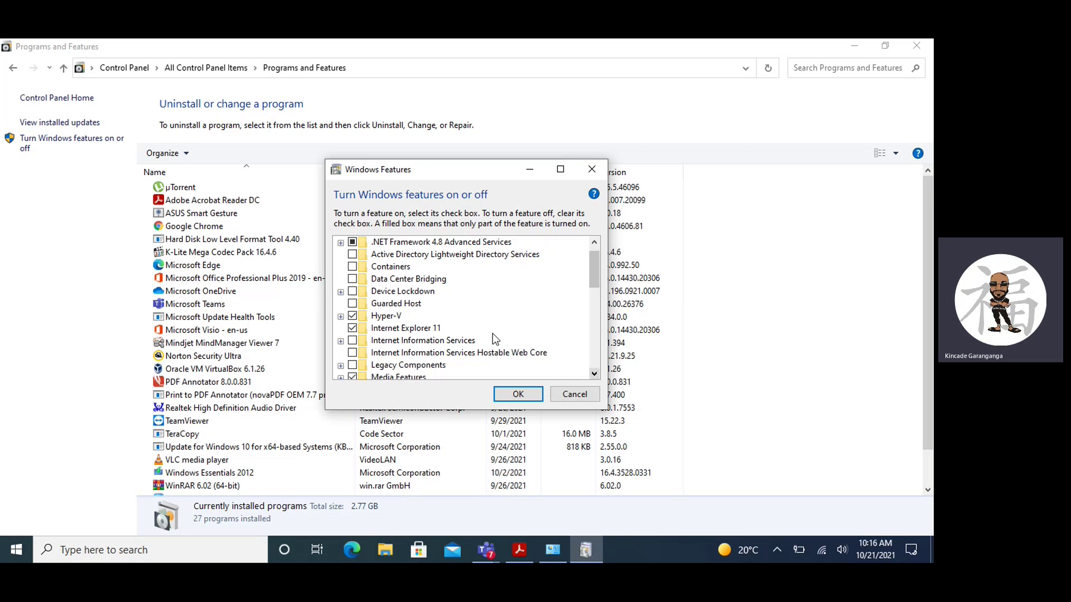
pyautogui.click(341, 317)
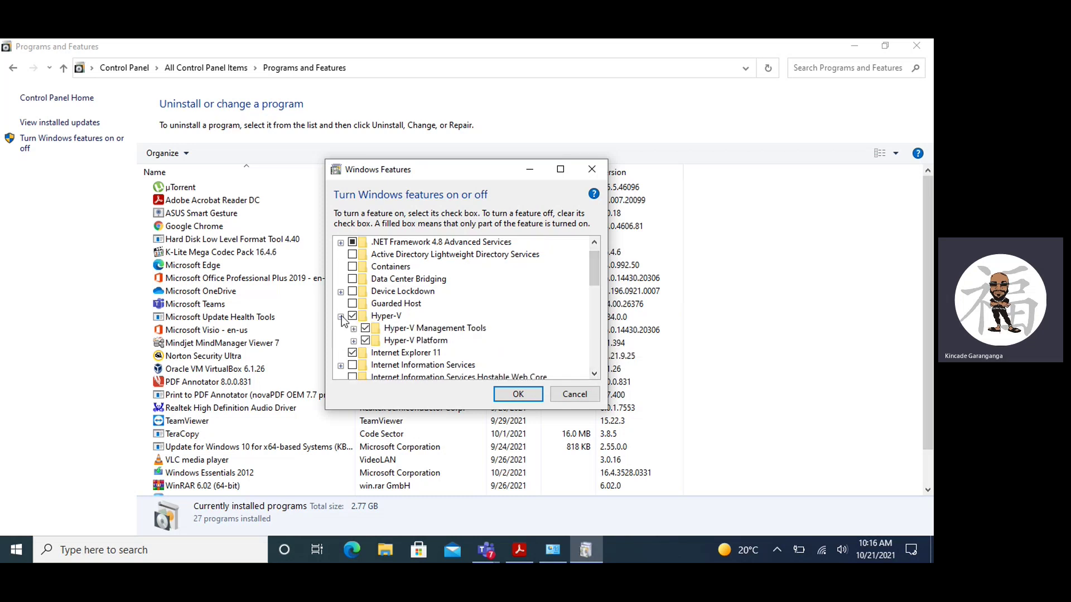
pyautogui.click(354, 330)
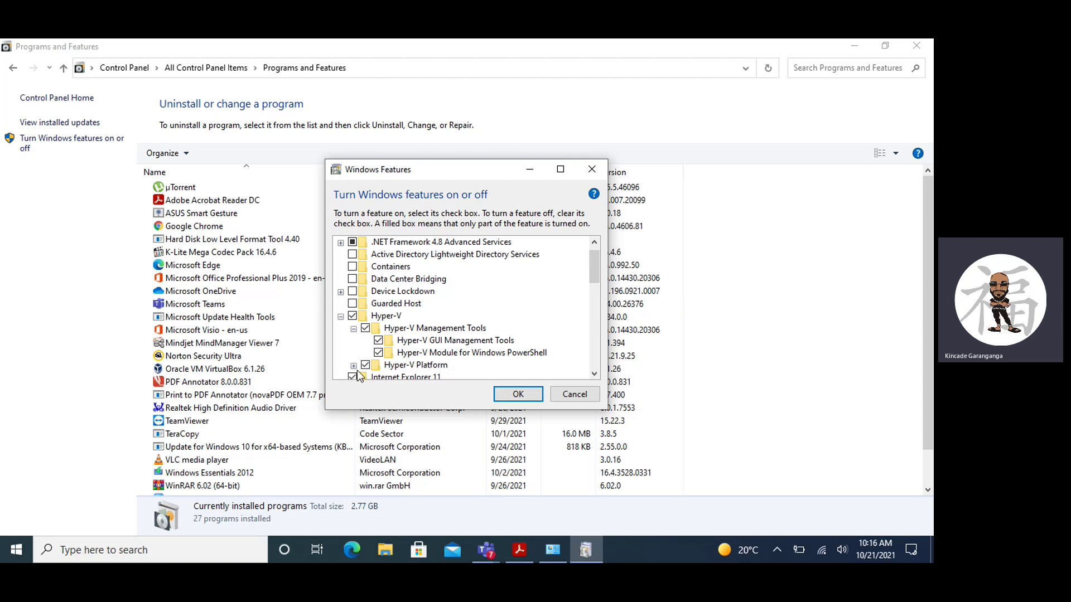
pyautogui.click(354, 366)
pyautogui.doubleClick(594, 374)
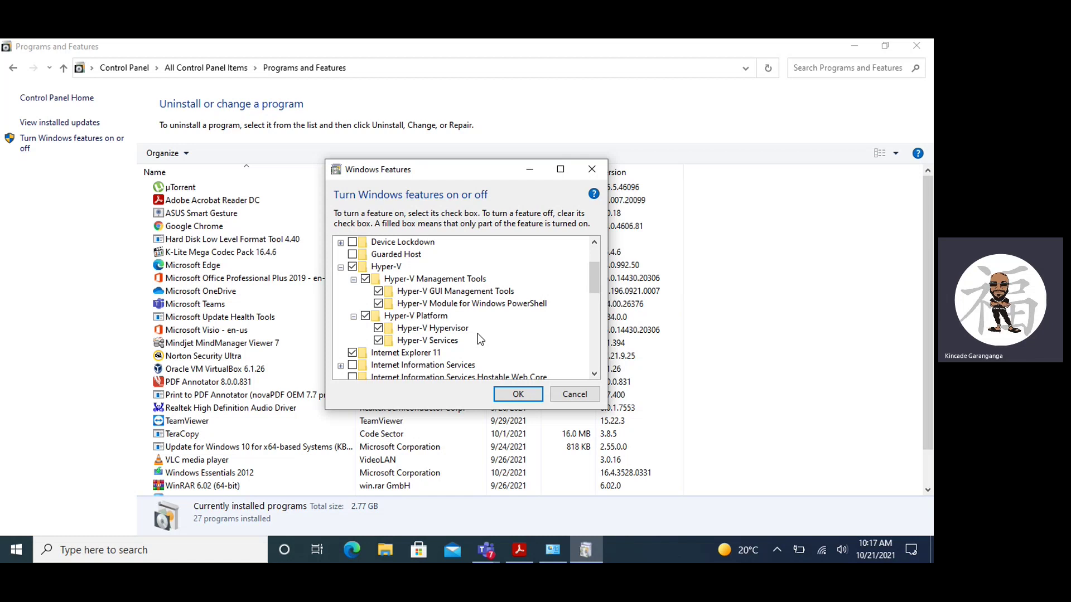
pyautogui.click(571, 393)
pyautogui.click(916, 45)
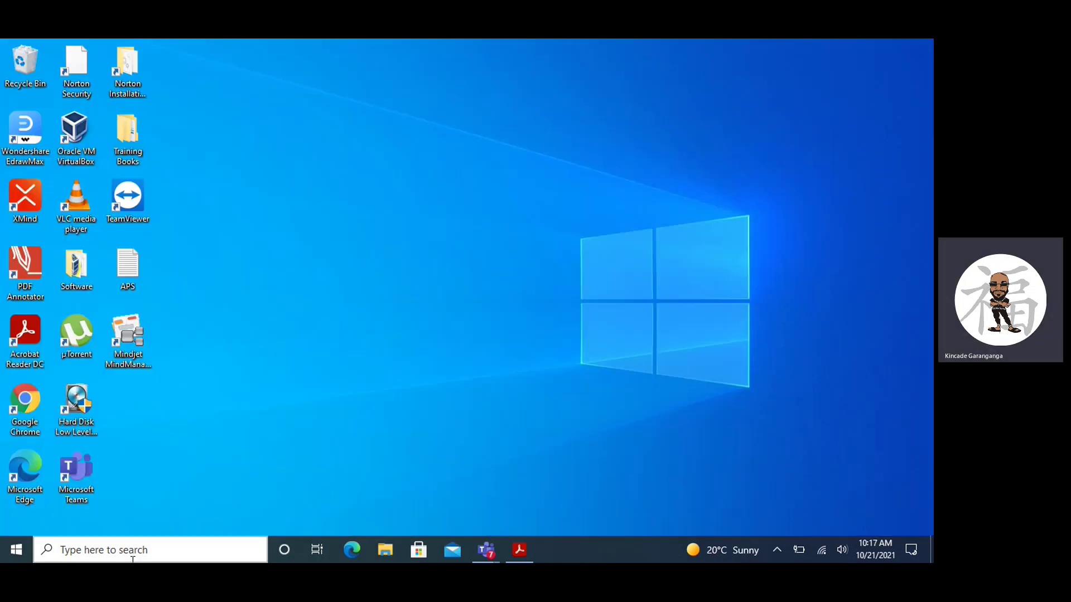
# Search Windows for "hyper" and open Hyper-V Manager
pyautogui.click(140, 546)
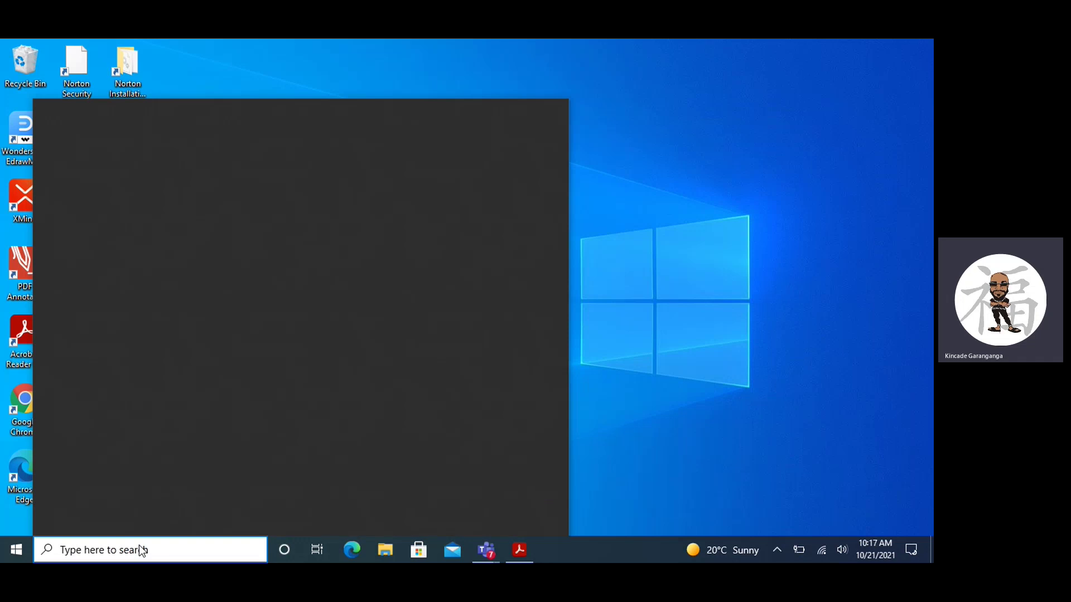
pyautogui.write('hyper')
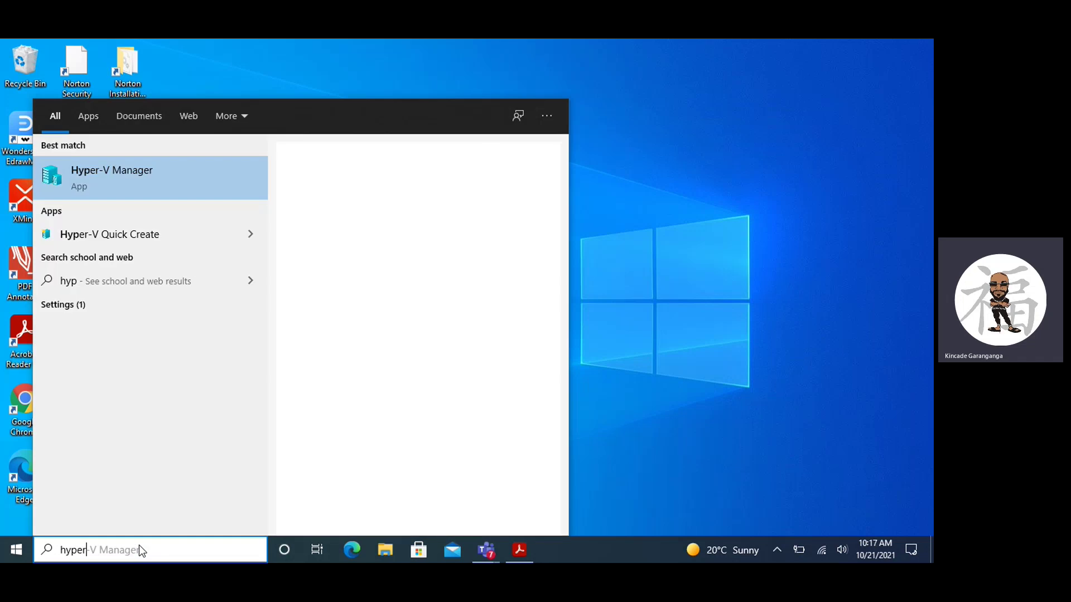
pyautogui.click(118, 186)
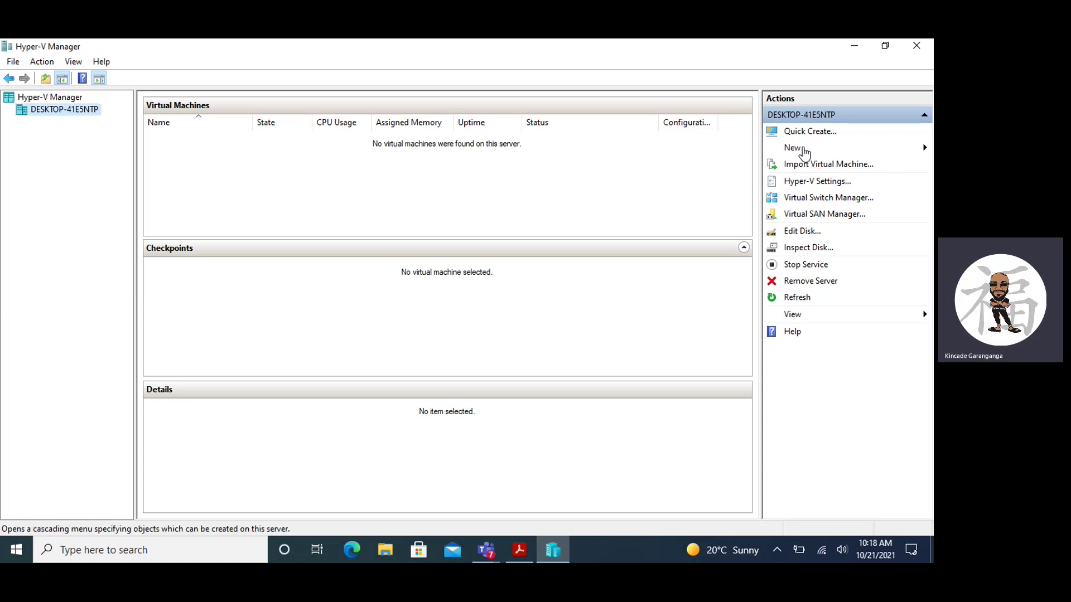
# Start a new virtual machine and name it GRC-PC01 followed by the owner's first name and surname initial
pyautogui.click(804, 151)
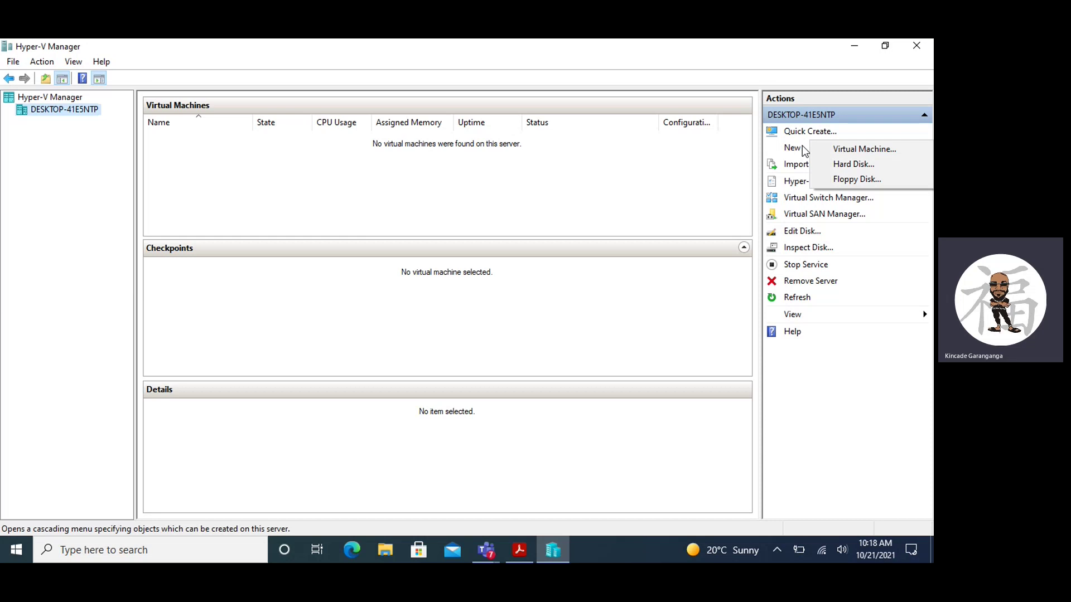
pyautogui.click(859, 152)
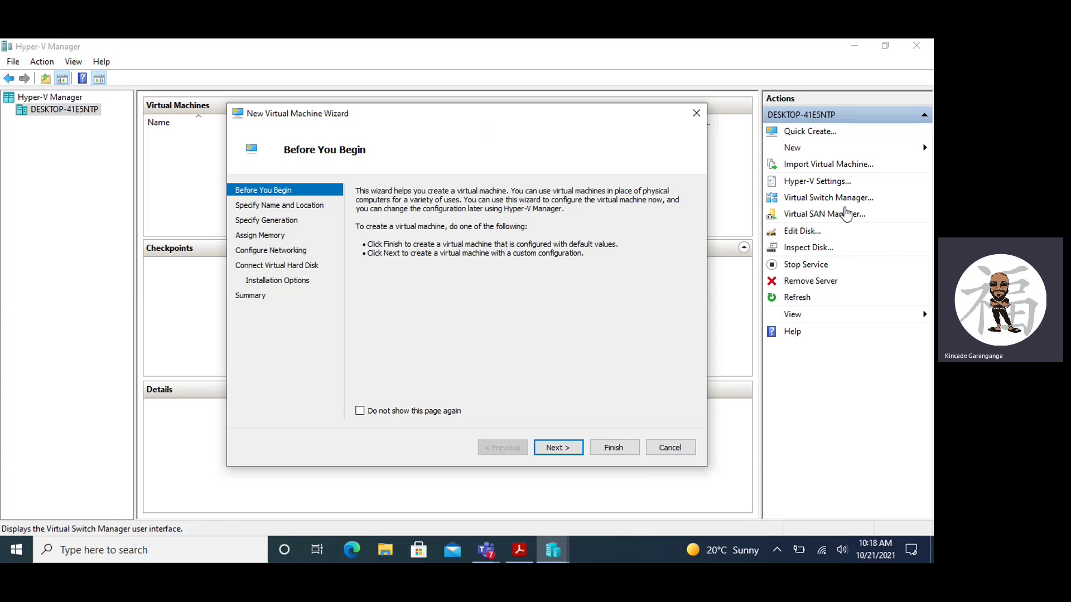
pyautogui.click(558, 451)
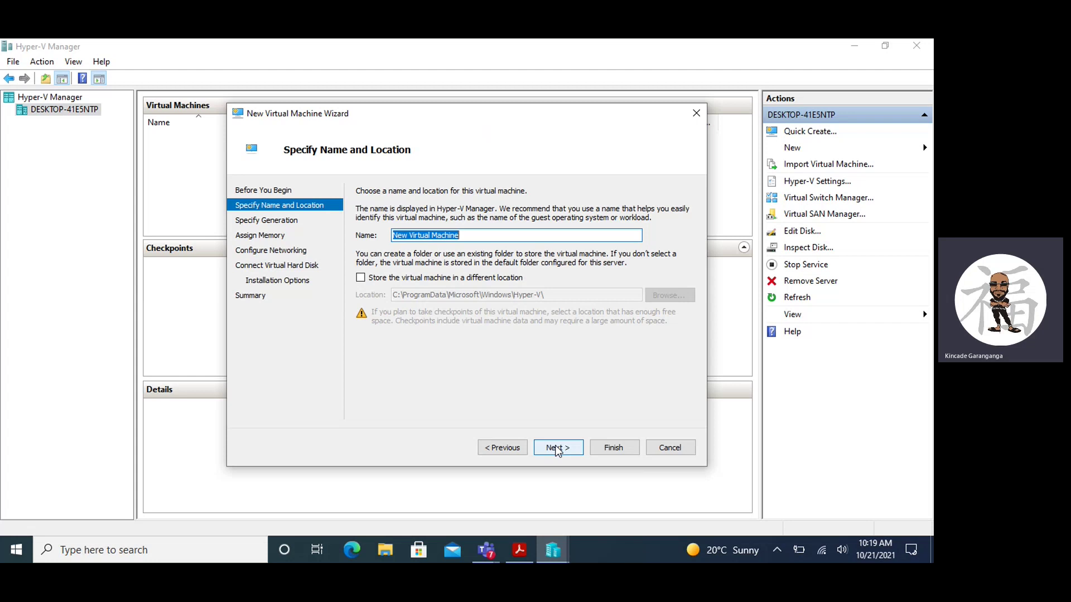
pyautogui.write('GRC')
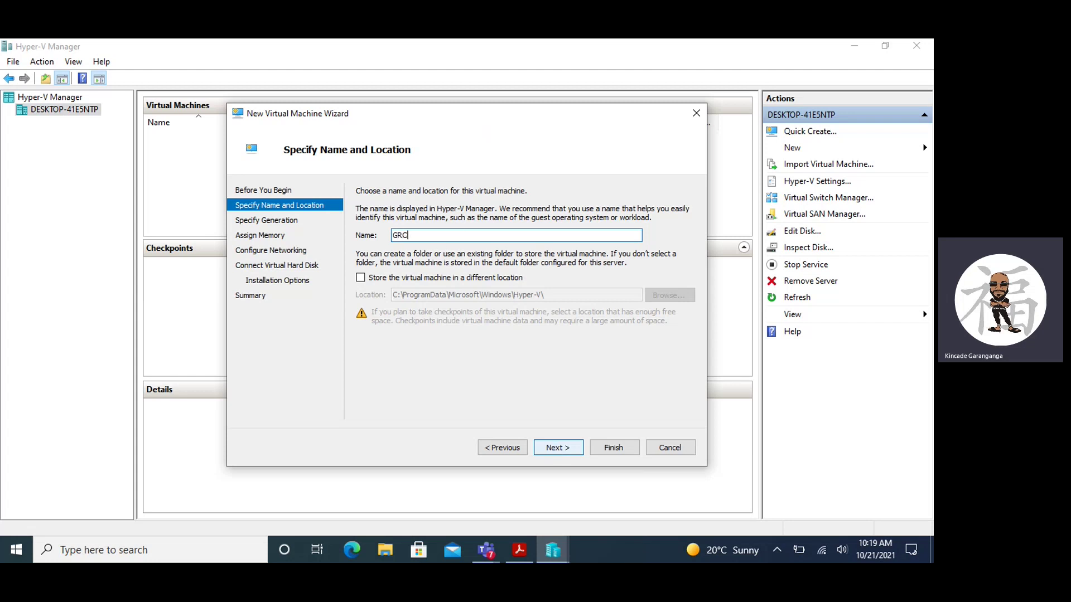
pyautogui.write('PC01 Kincade')
pyautogui.write('G')
pyautogui.click(559, 448)
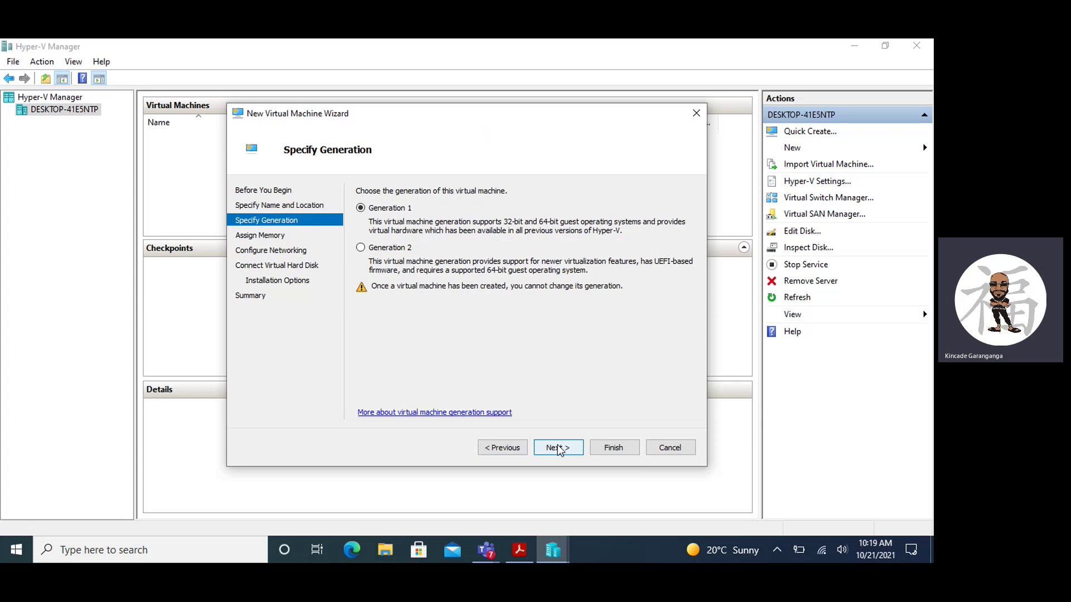
# Keep Generation 1 for the virtual machine and set its startup memory to 2048 MB
pyautogui.click(559, 449)
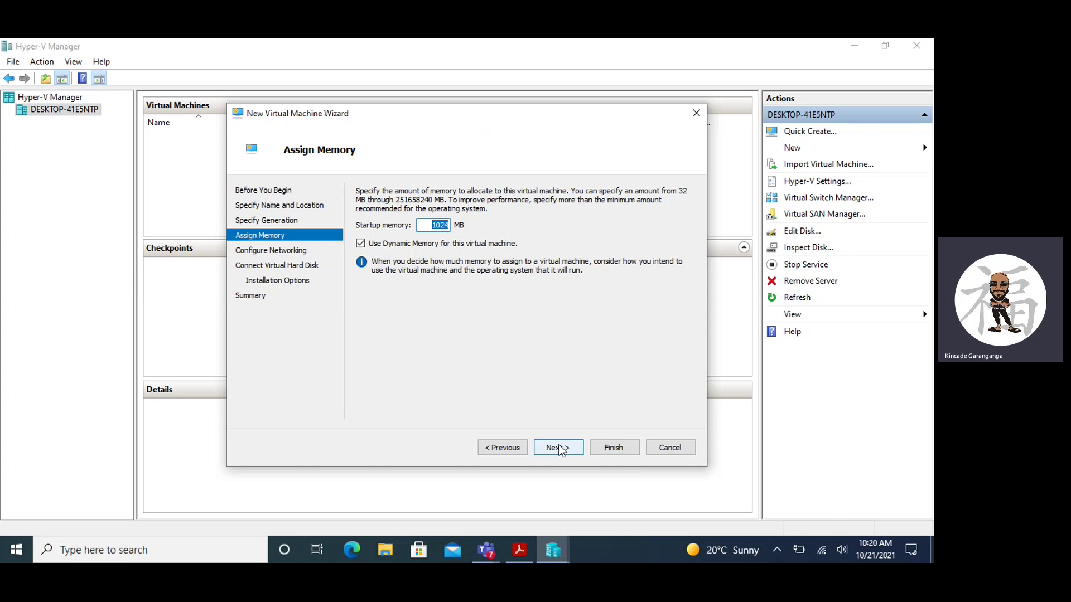
pyautogui.write('20148')
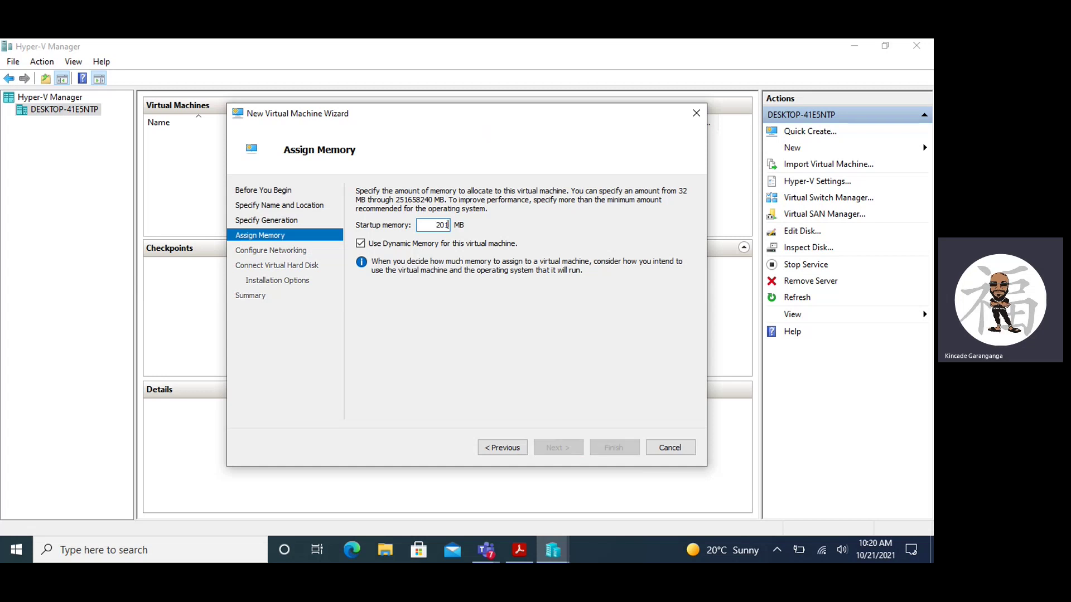
pyautogui.press('BackSpace')
pyautogui.press('BackSpace')
pyautogui.press('BackSpace')
pyautogui.write('48')
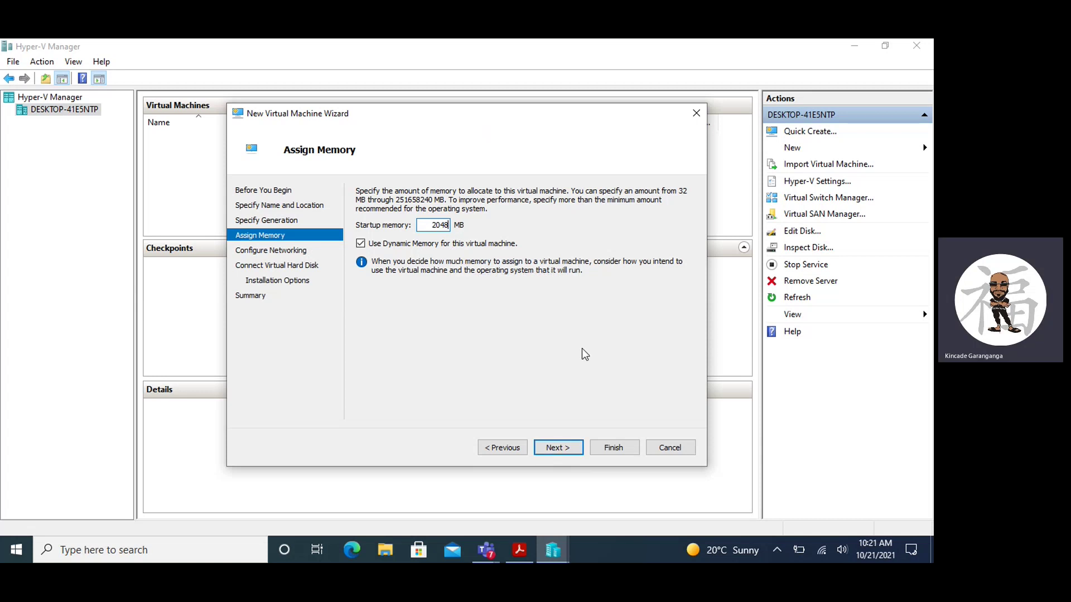
pyautogui.click(562, 450)
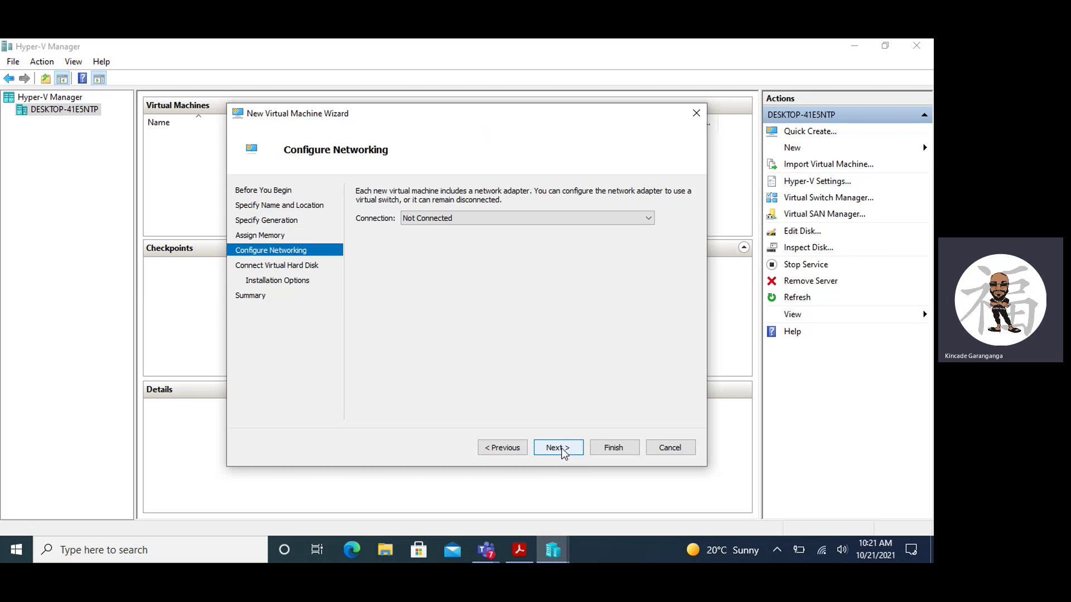
# Connect the virtual machine's network adapter to Default Switch
pyautogui.click(488, 221)
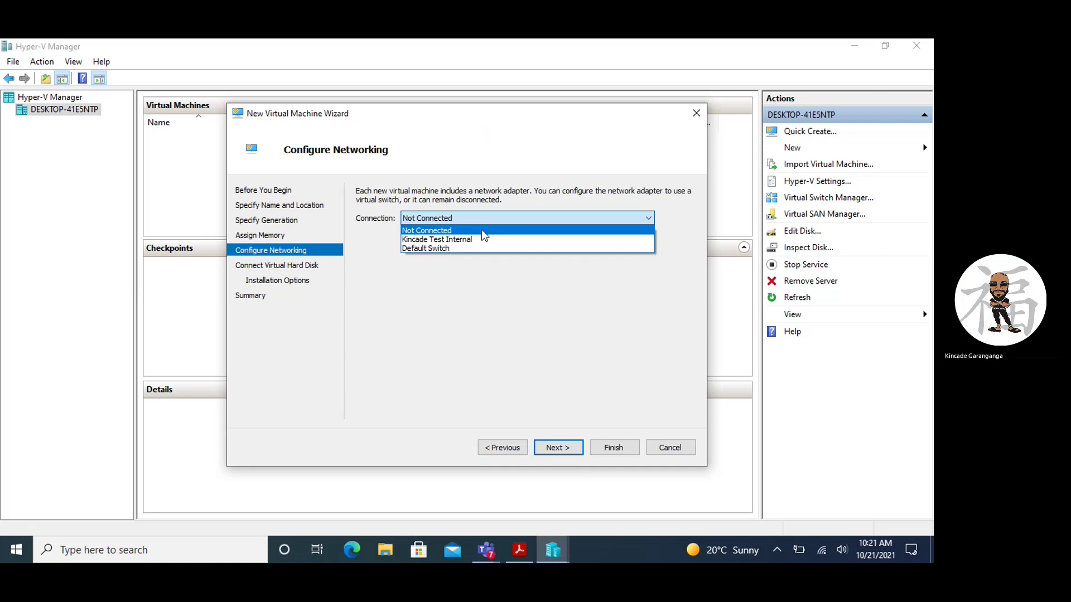
pyautogui.click(425, 250)
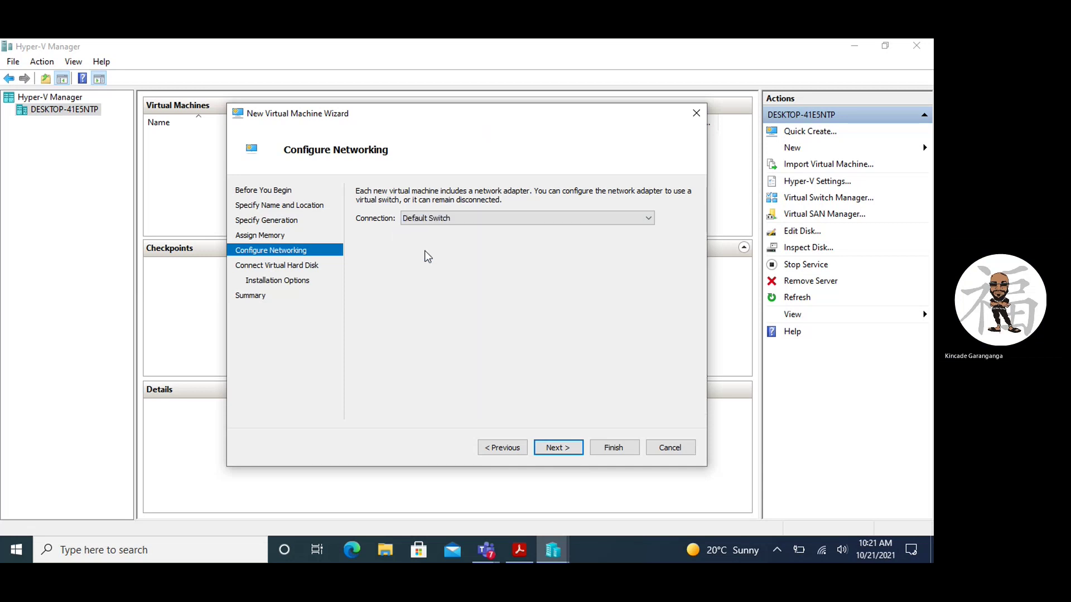
pyautogui.click(547, 448)
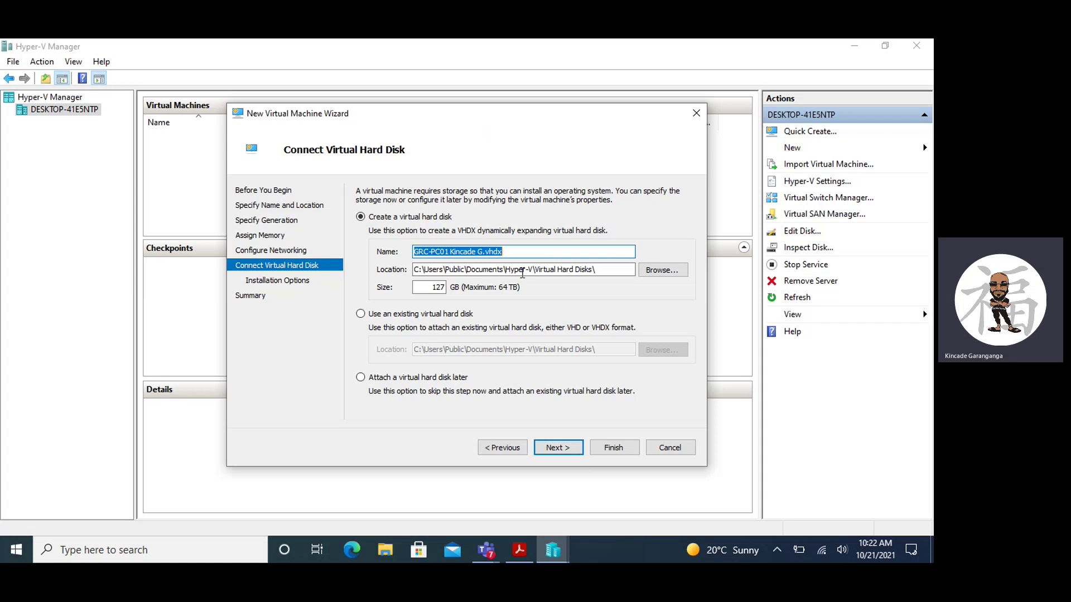
# Browse for the virtual hard disk's location and create a Desktop folder named CNOS Assignment VHDs
pyautogui.click(654, 269)
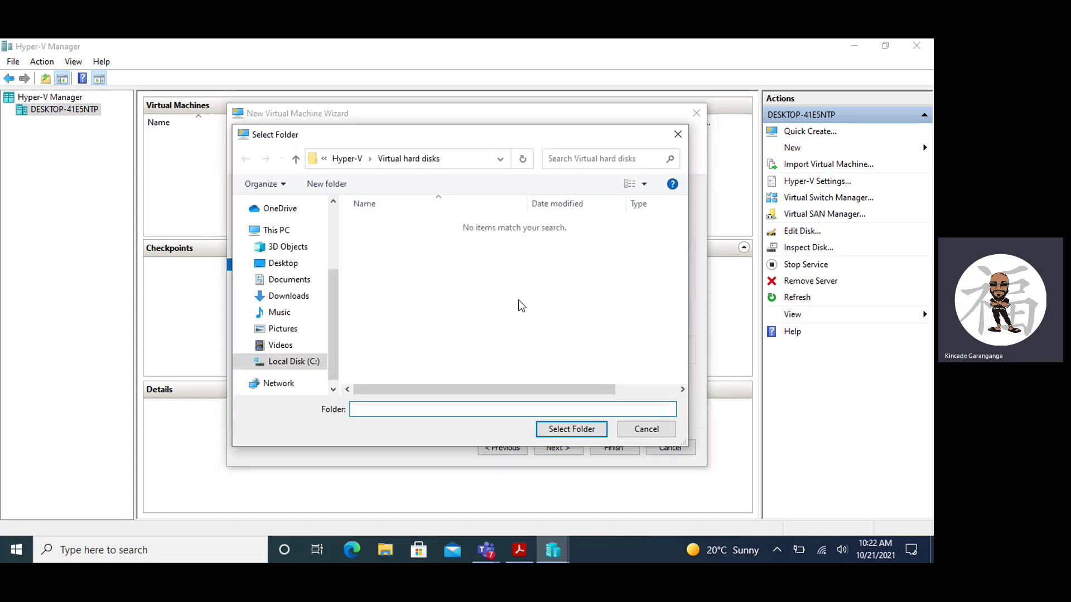
pyautogui.click(294, 267)
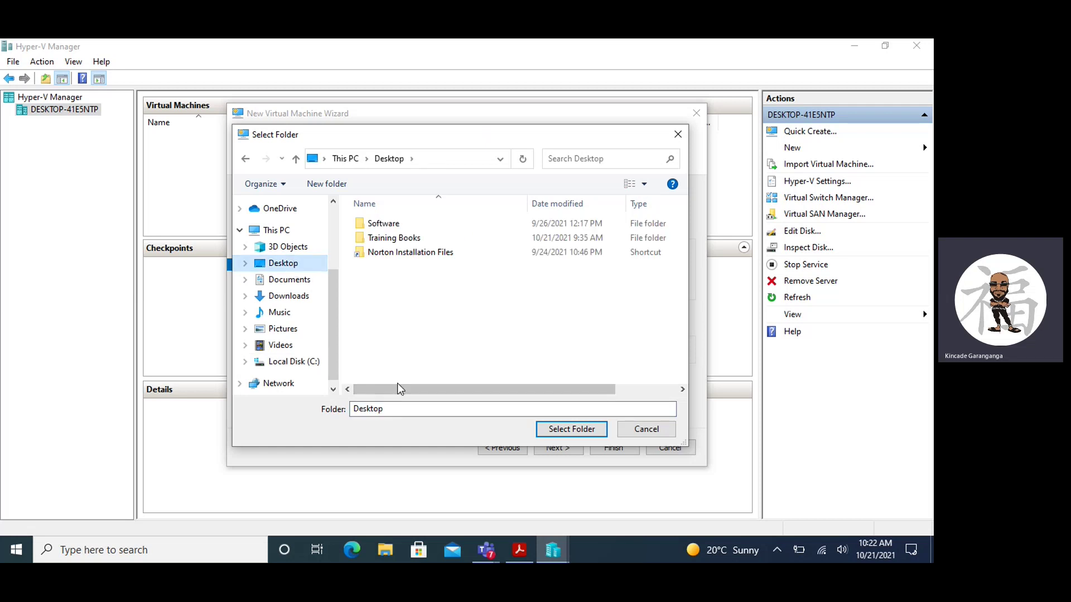
pyautogui.click(330, 189)
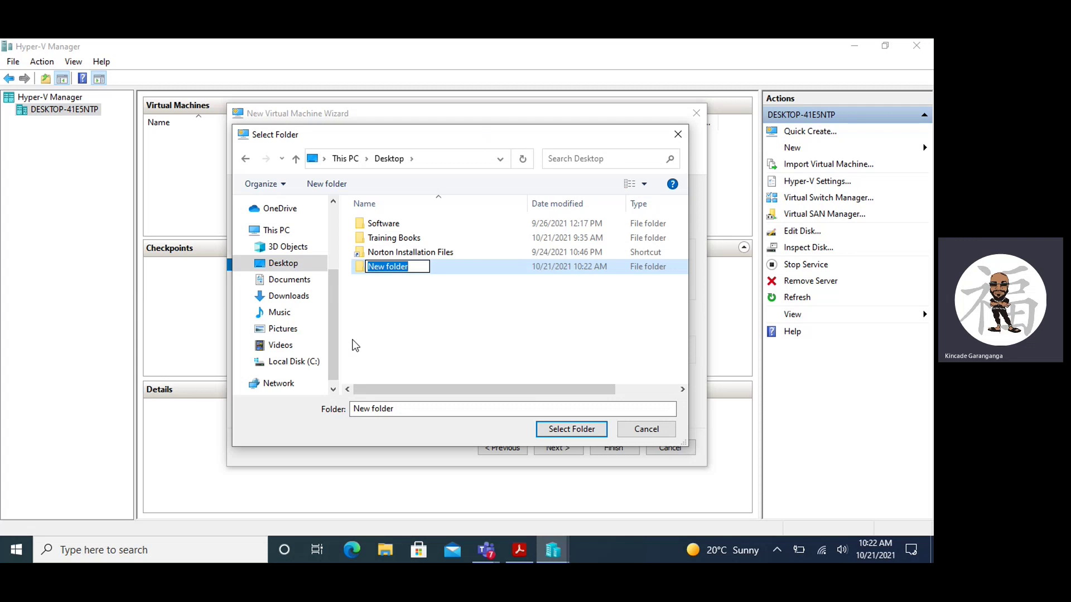
pyautogui.write('Hy')
pyautogui.press('BackSpace')
pyautogui.press('BackSpace')
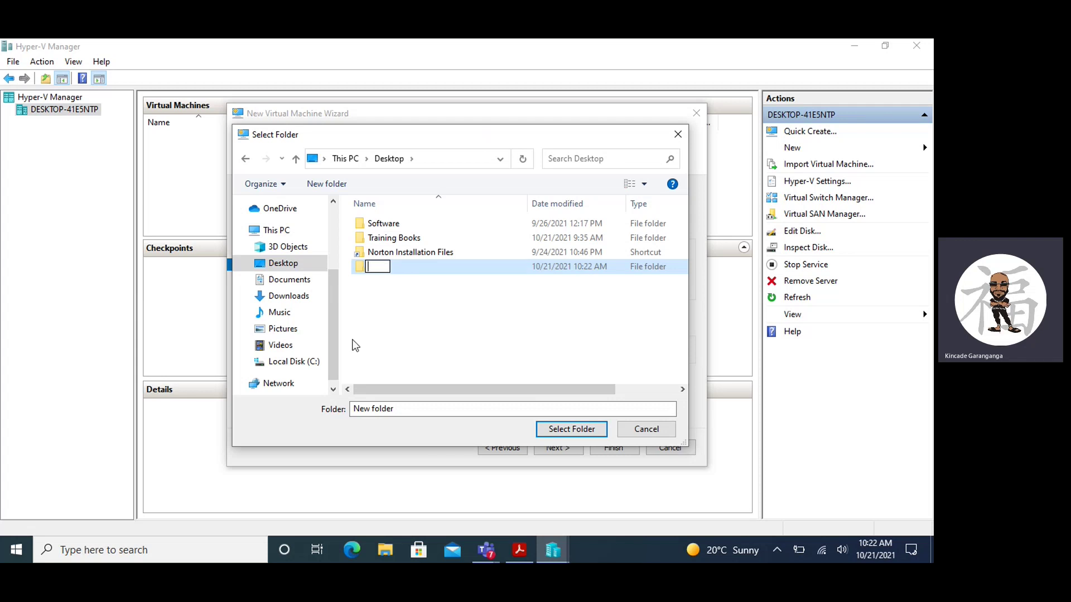
pyautogui.write('CNOS Assignme')
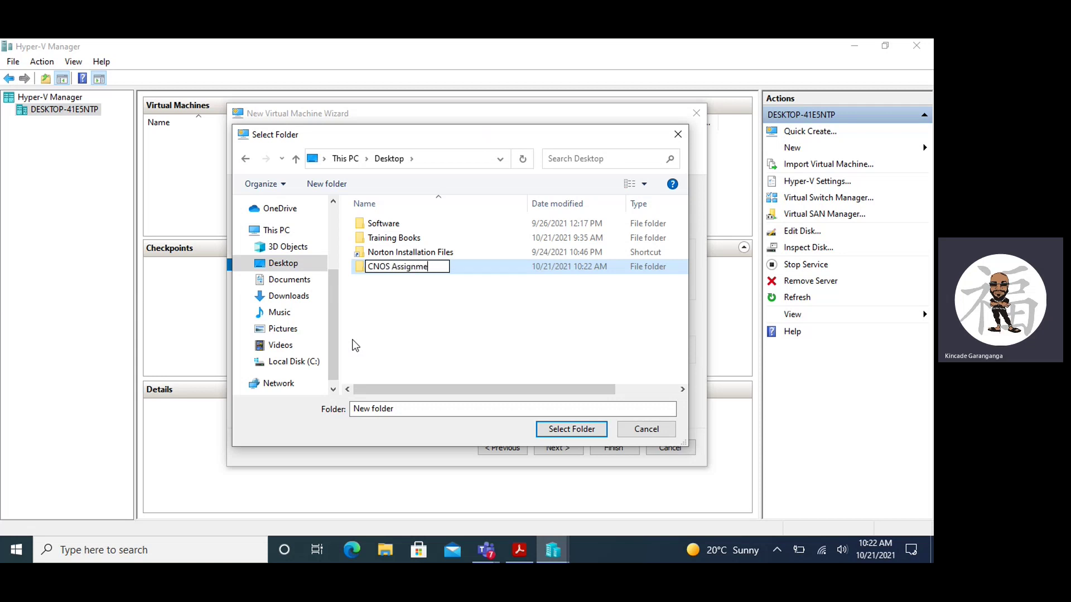
pyautogui.write('nt VHDs')
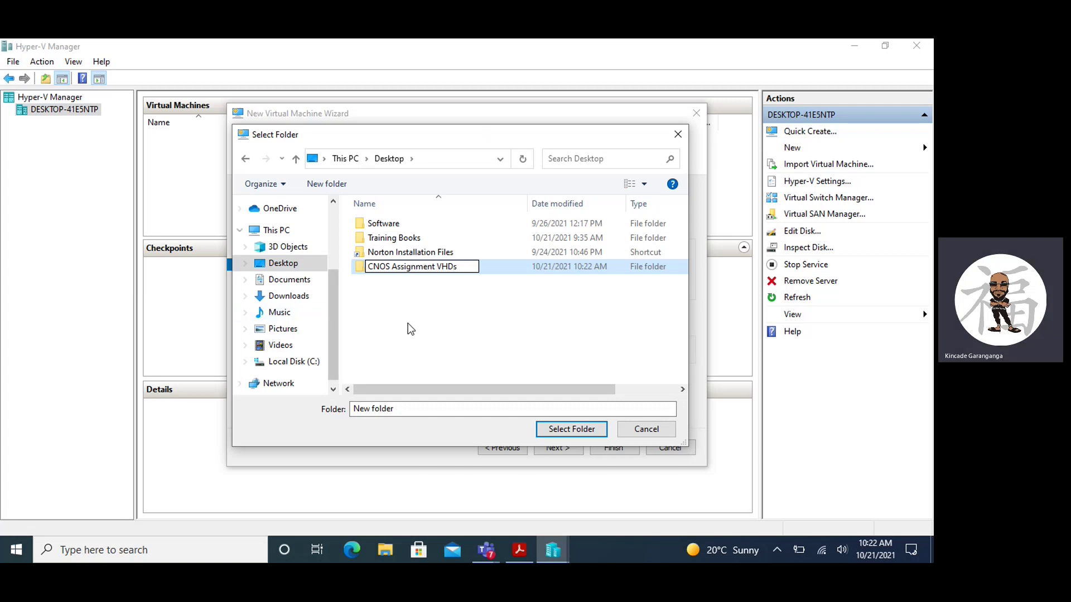
pyautogui.press('Return')
# Use the CNOS Assignment VHDs folder as the virtual hard disk's location and accept the disk settings
pyautogui.doubleClick(392, 268)
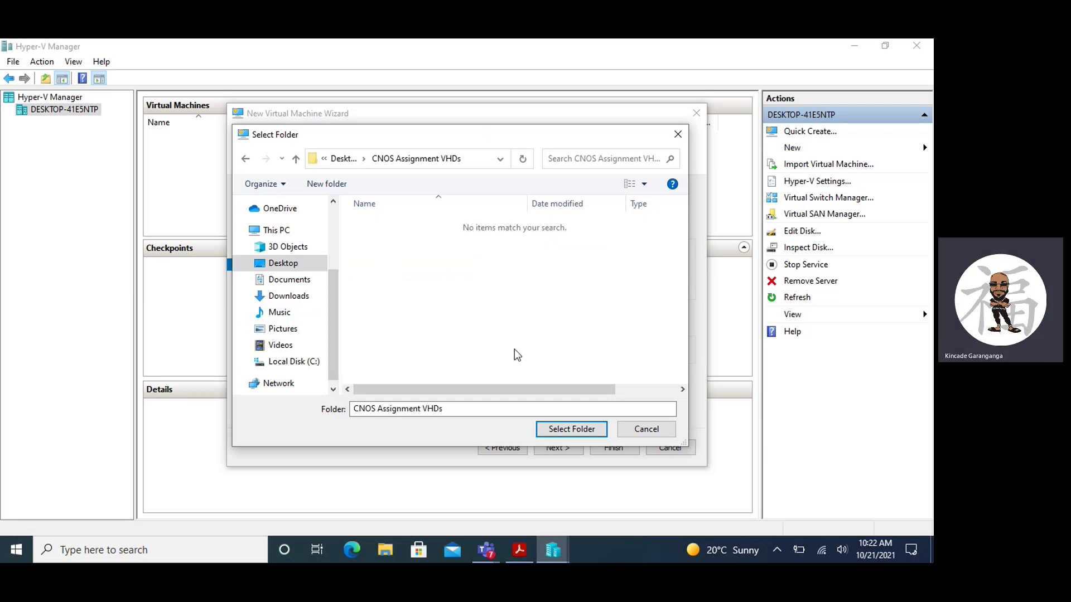
pyautogui.click(570, 430)
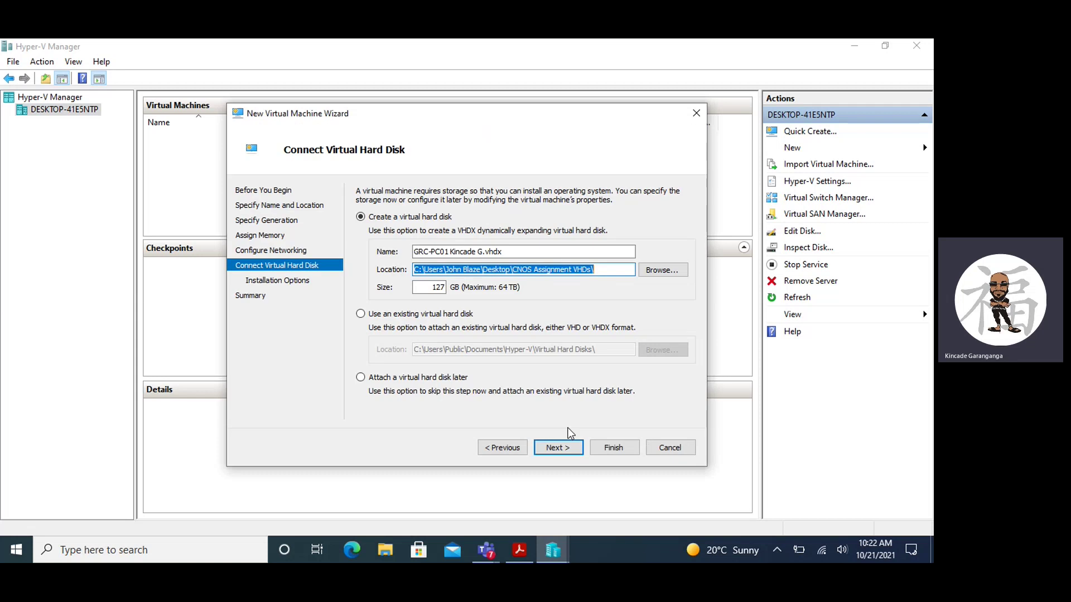
pyautogui.click(554, 446)
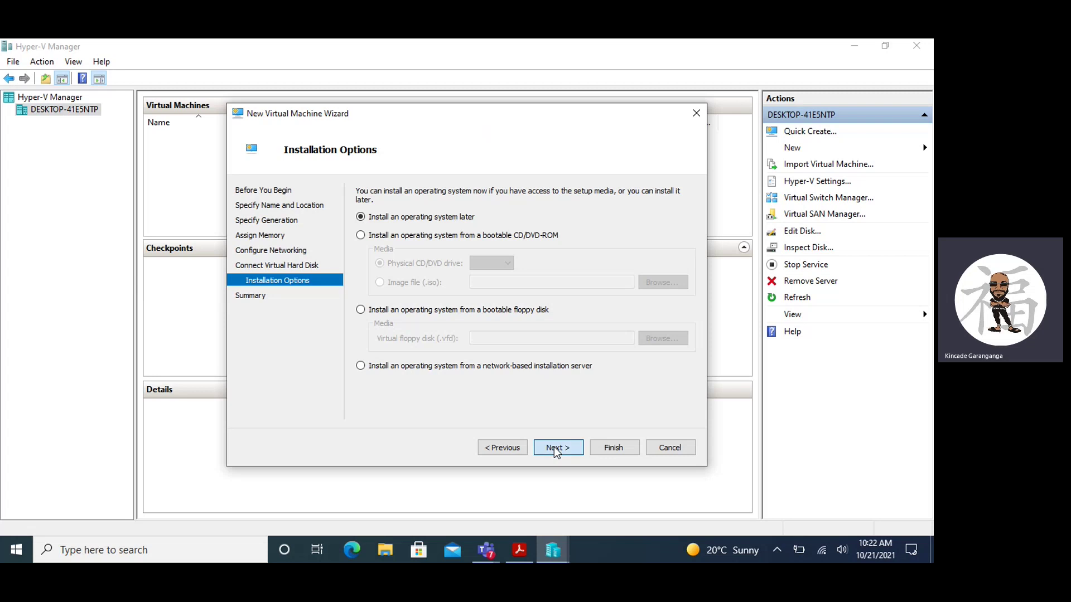
# Create the virtual machine with the "Install an operating system later" option and open a connection to it
pyautogui.click(554, 447)
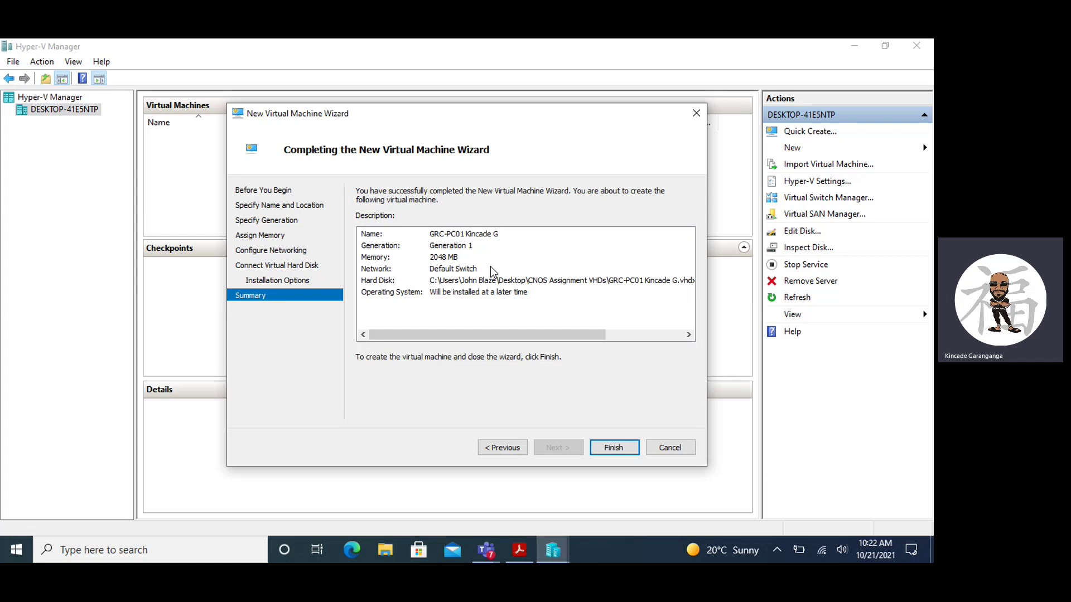
pyautogui.click(608, 448)
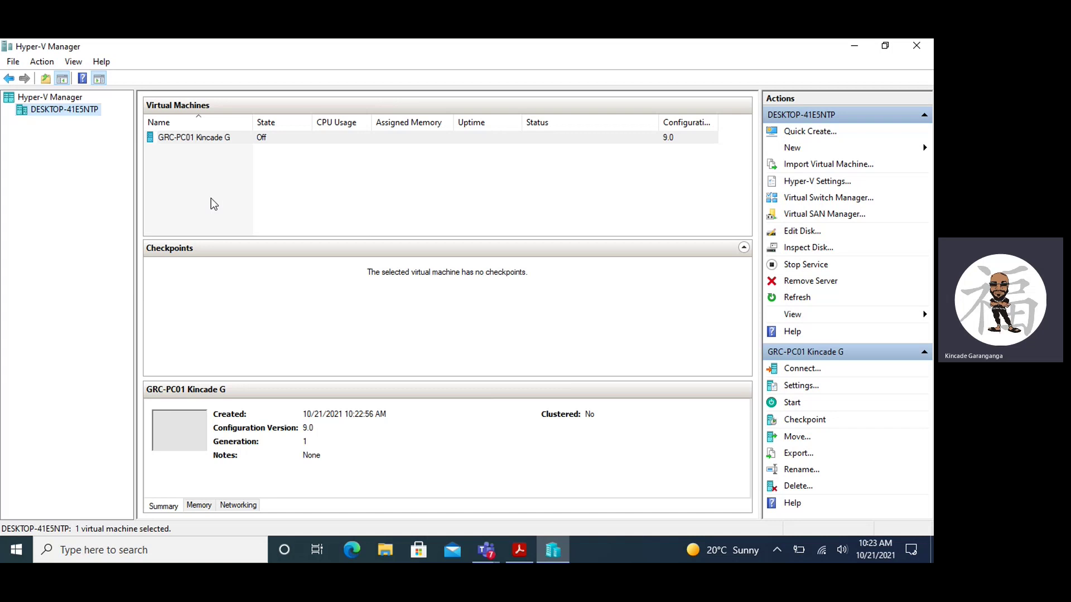
pyautogui.rightClick(205, 141)
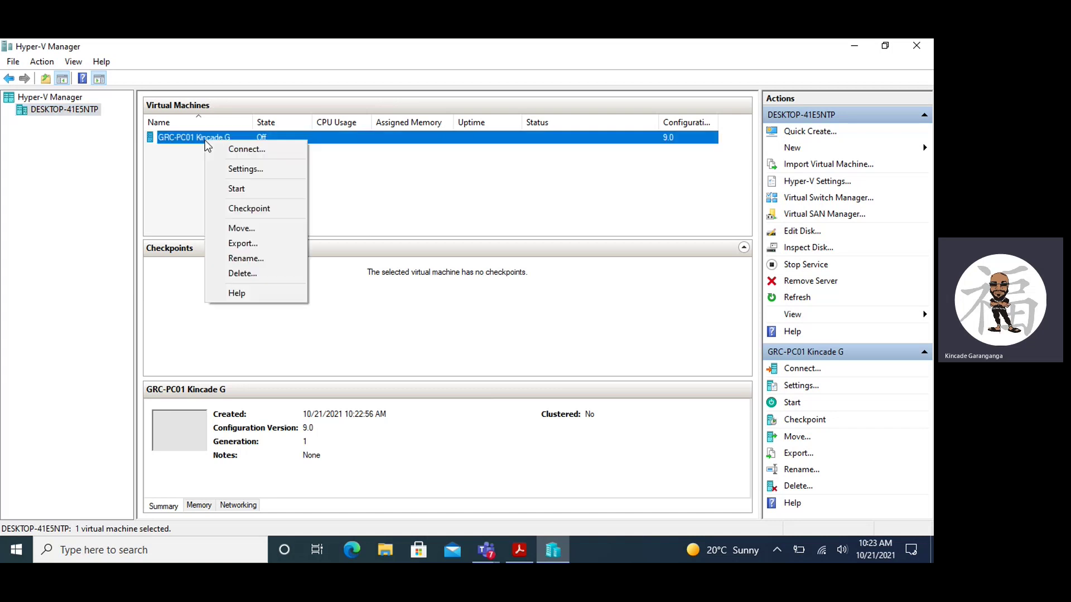
pyautogui.click(249, 151)
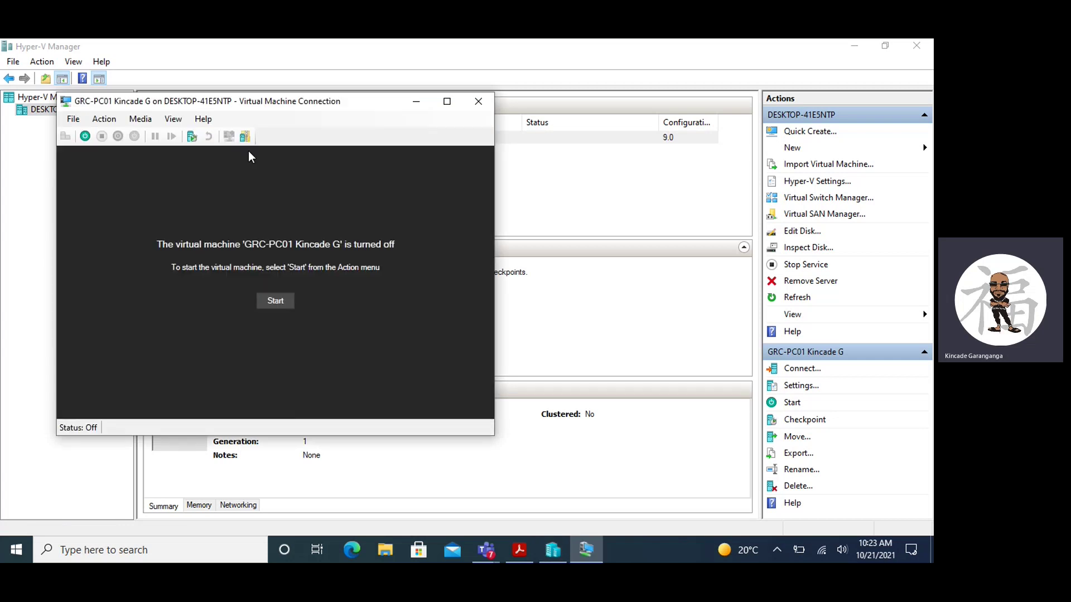
# Insert en_windows_10_multiple_editions_x64_dvd_6846432.iso from the Desktop's Software folder into the virtual machine's DVD drive and close the connection window
pyautogui.click(140, 120)
pyautogui.moveTo(148, 135)
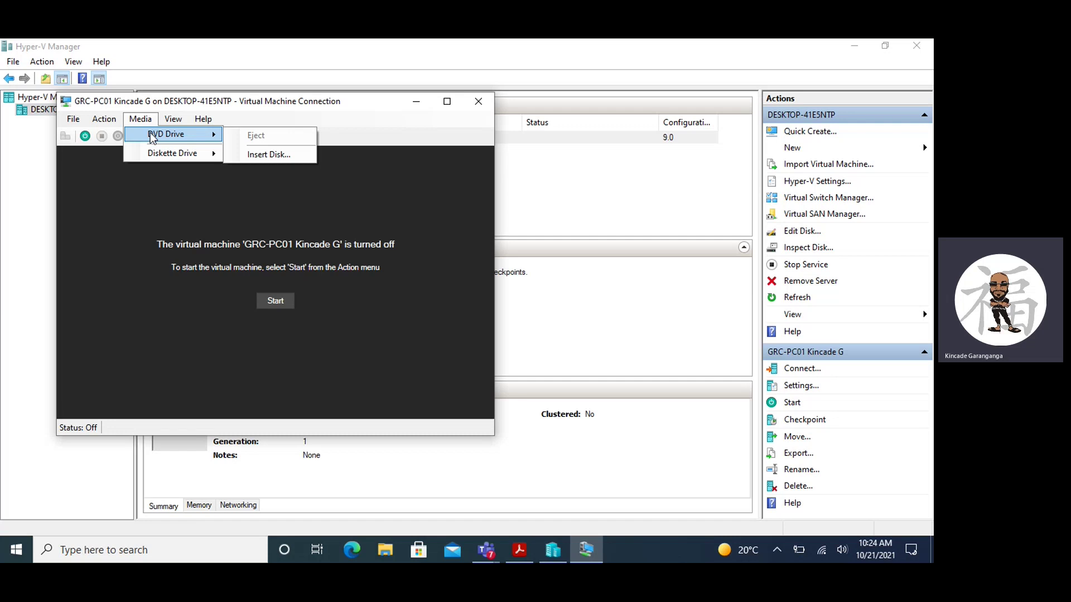
pyautogui.click(264, 155)
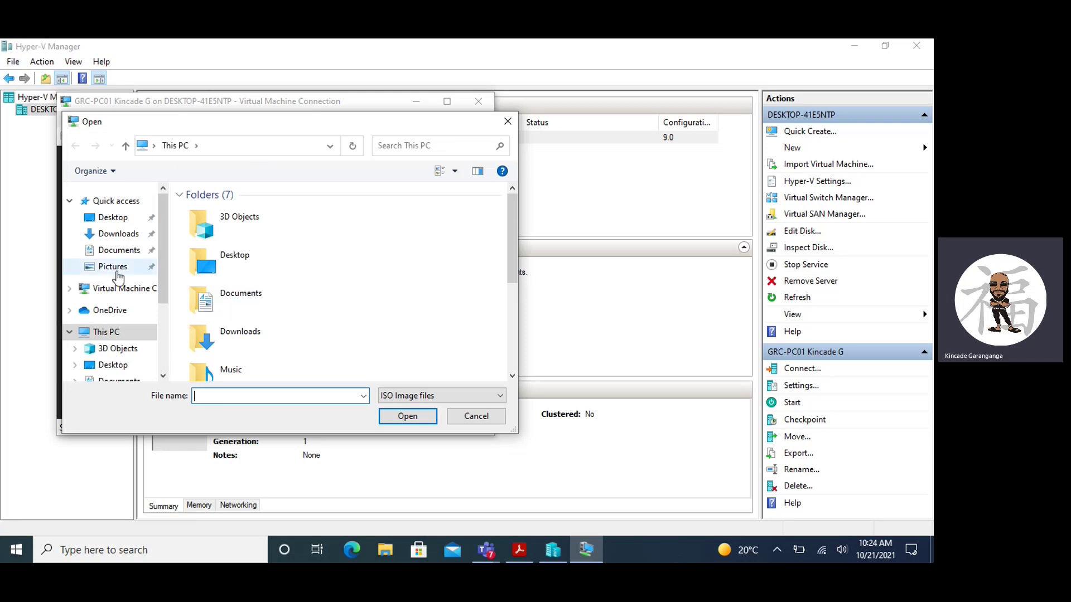
pyautogui.click(118, 217)
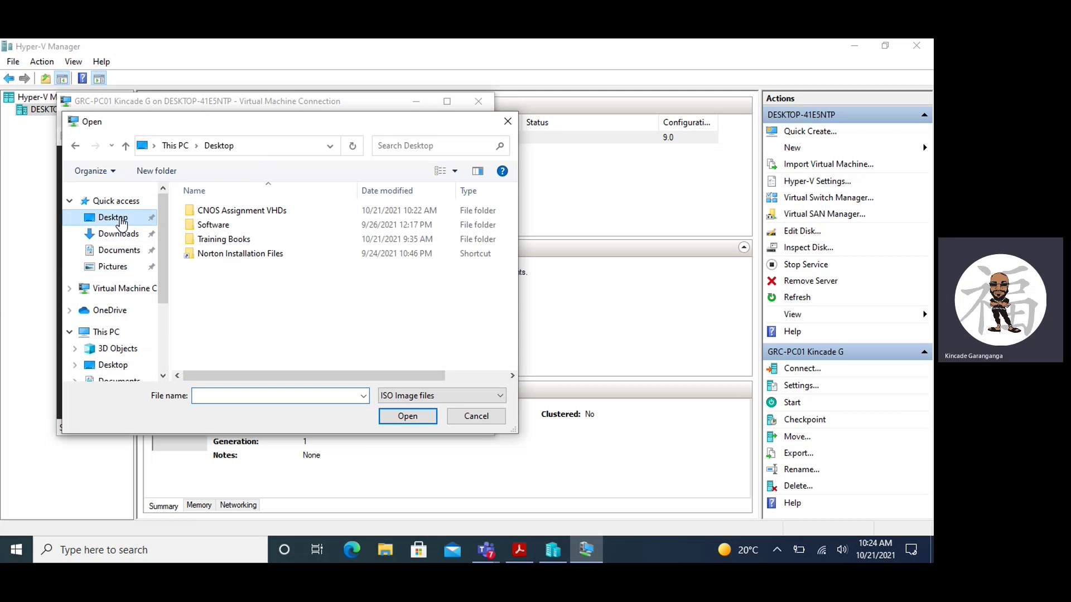
pyautogui.doubleClick(212, 225)
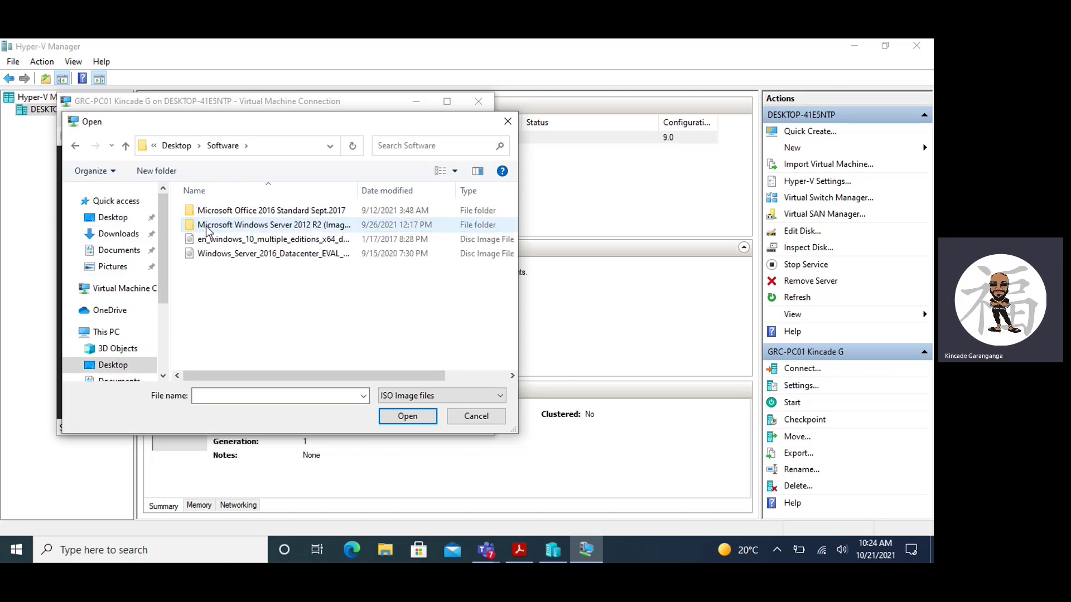
pyautogui.click(251, 243)
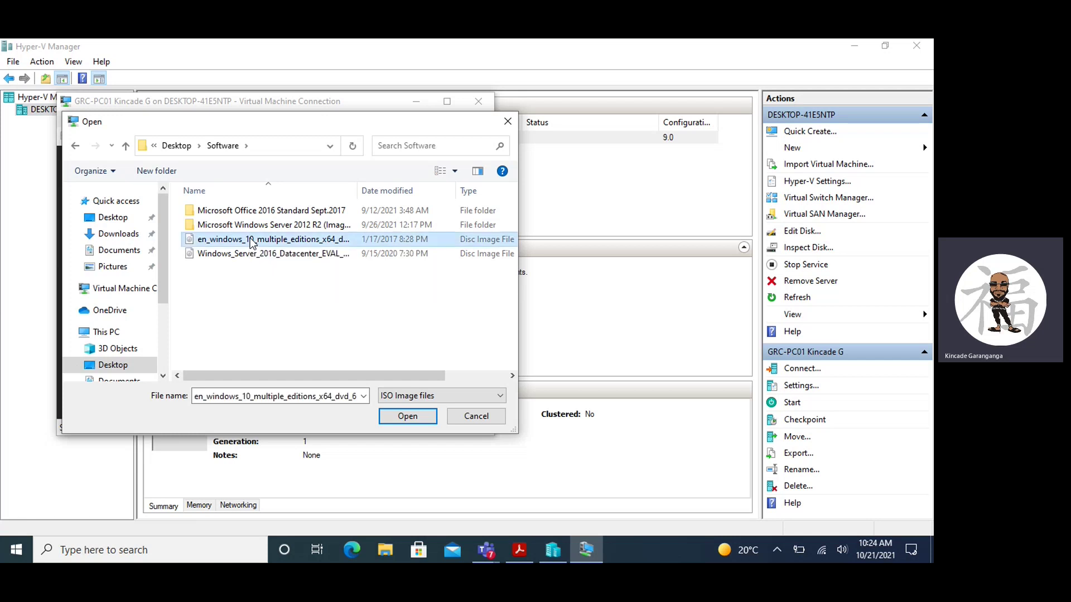
pyautogui.click(408, 420)
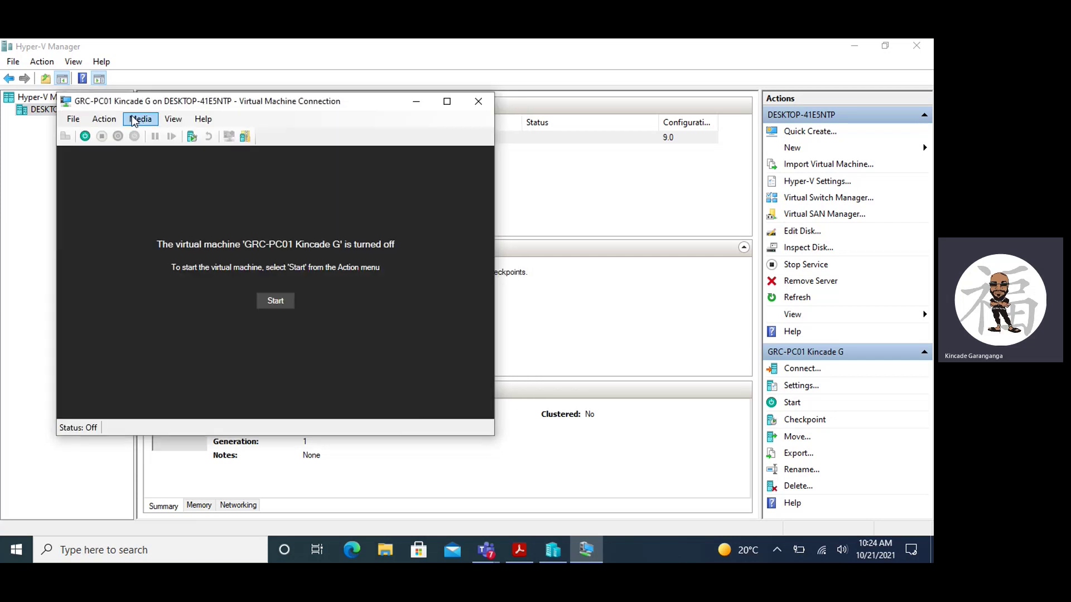
pyautogui.click(136, 117)
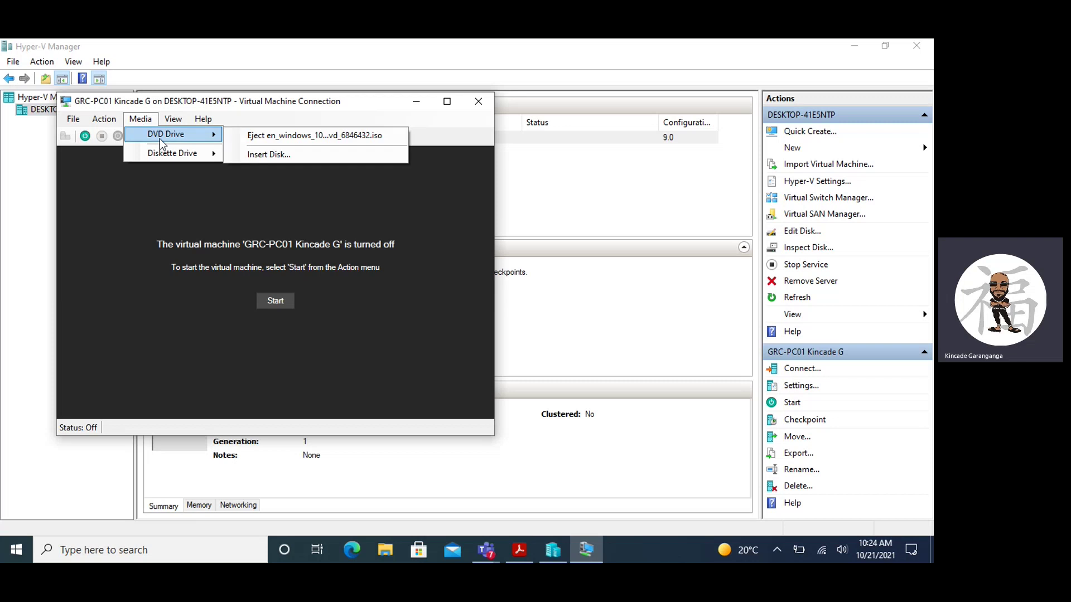
pyautogui.click(110, 213)
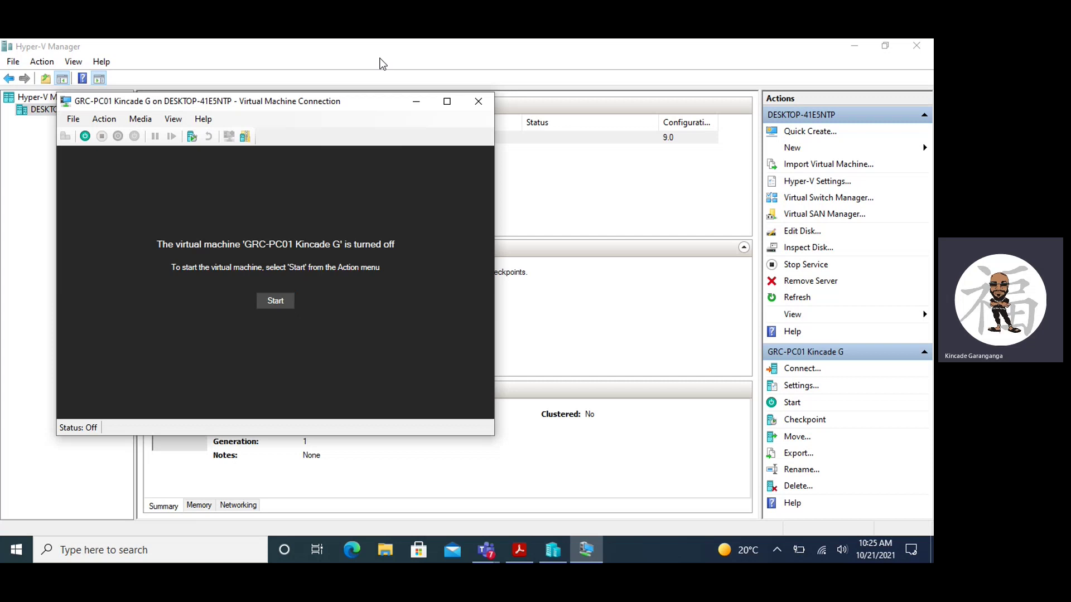
pyautogui.click(478, 103)
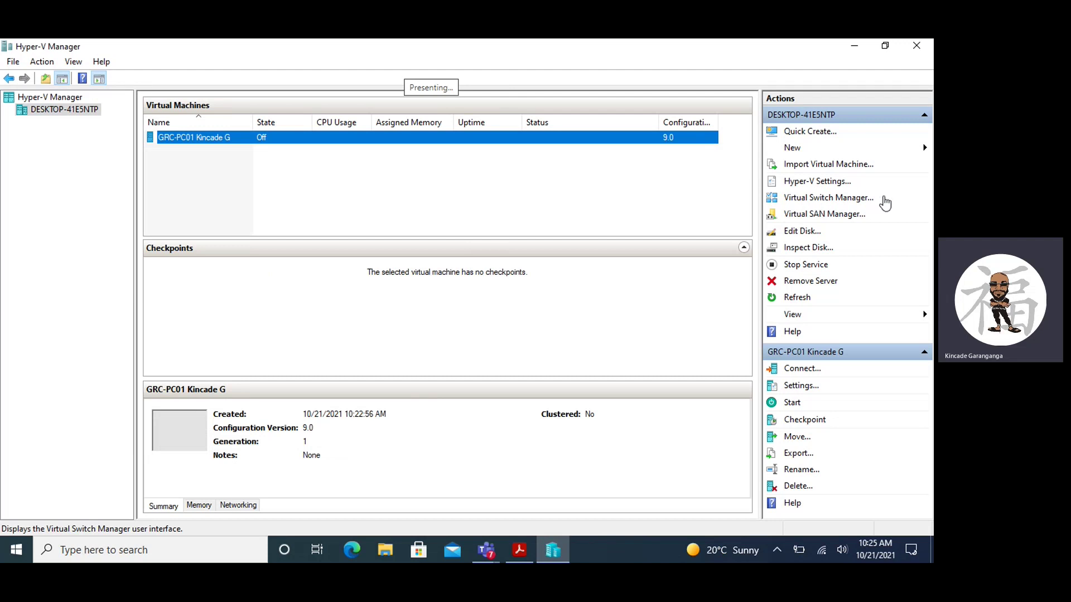
# View the available virtual switch types in Virtual Switch Manager without creating one, and close Hyper-V Manager
pyautogui.click(835, 202)
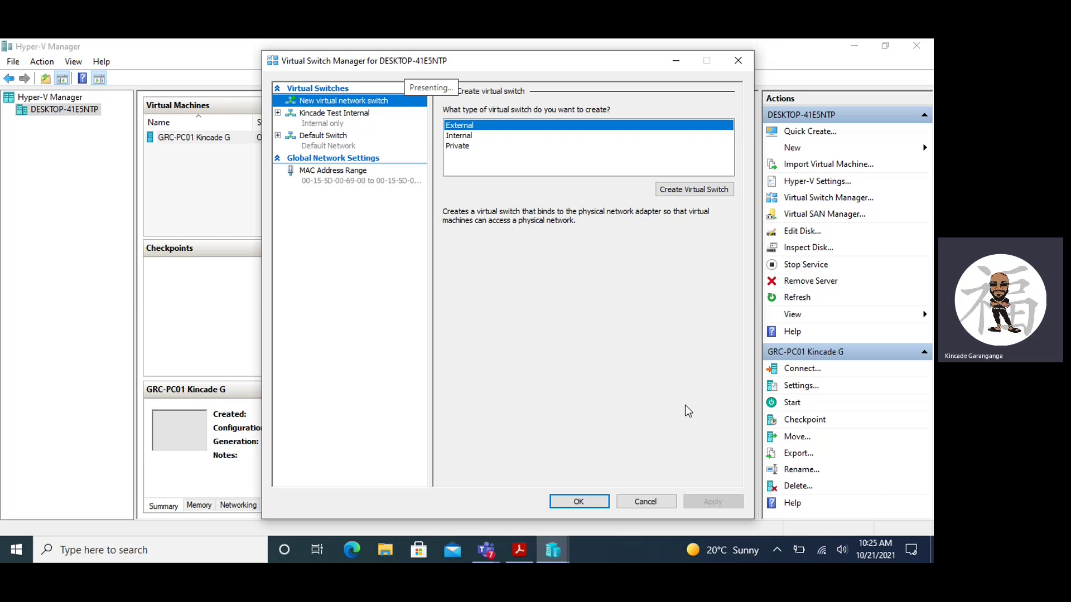
pyautogui.click(647, 502)
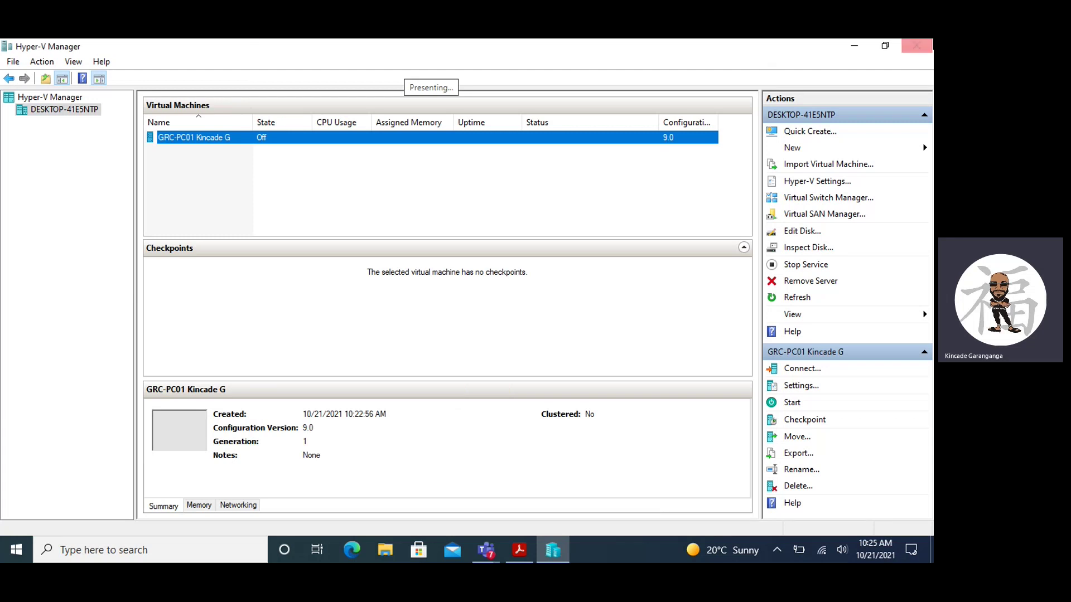
pyautogui.click(915, 48)
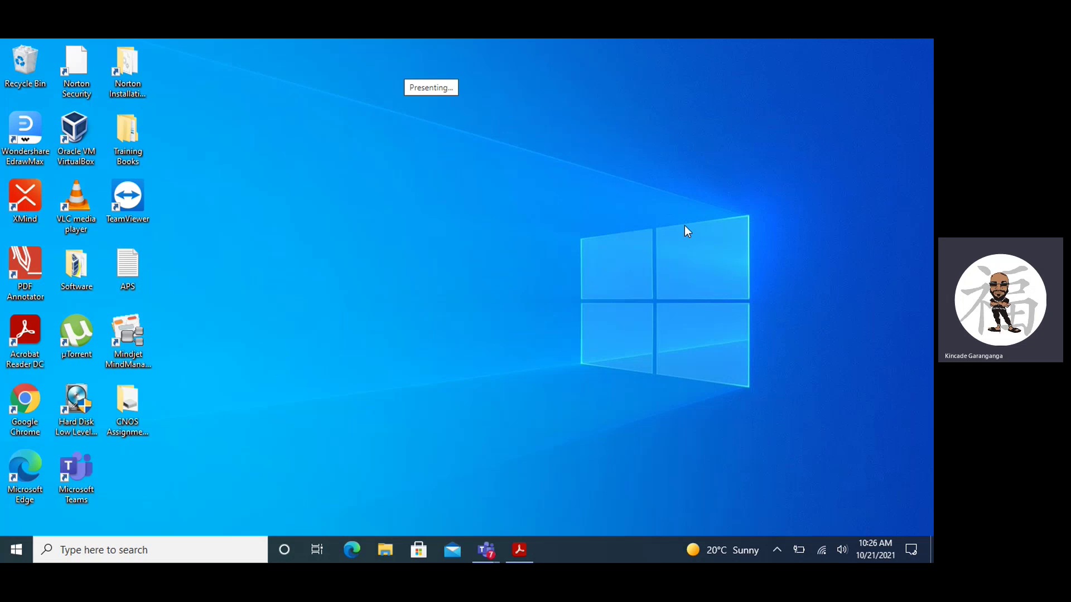
# Switch to Adobe Acrobat Reader and read task Q.2.2, Managing Disks & File Systems, in the CNOS Assignment 1 PDF
pyautogui.click(520, 554)
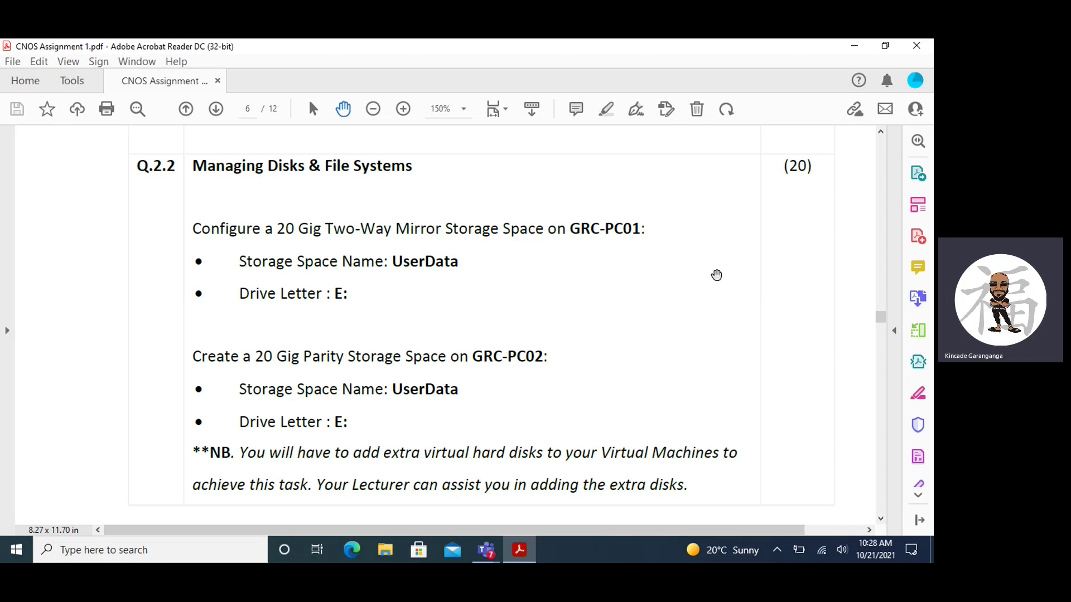
pyautogui.click(854, 52)
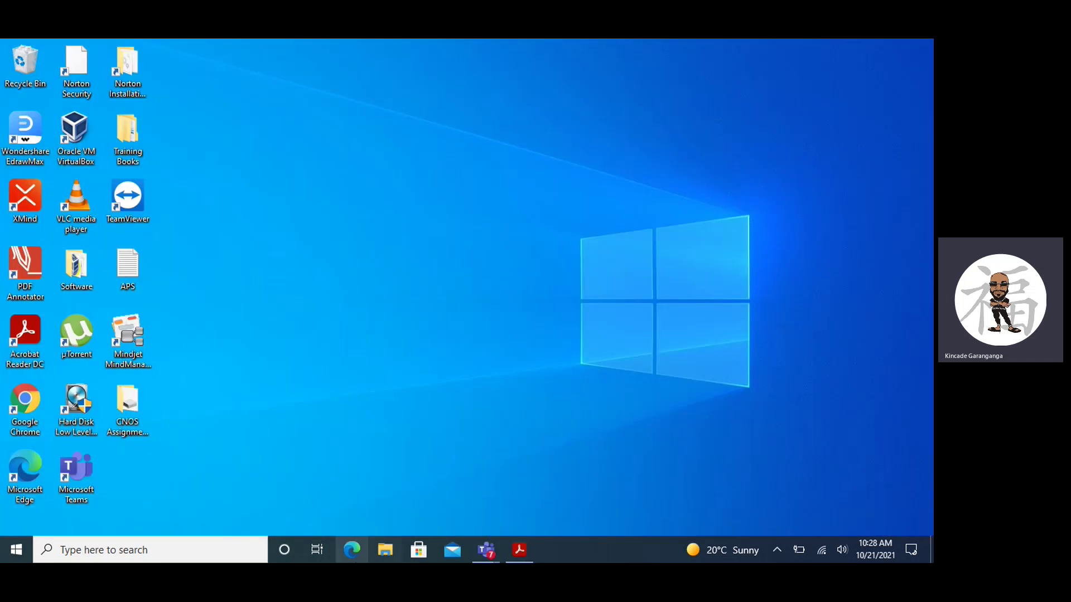
# Open Computer Management for This PC from File Explorer, maximize it and show Disk Management
pyautogui.click(386, 550)
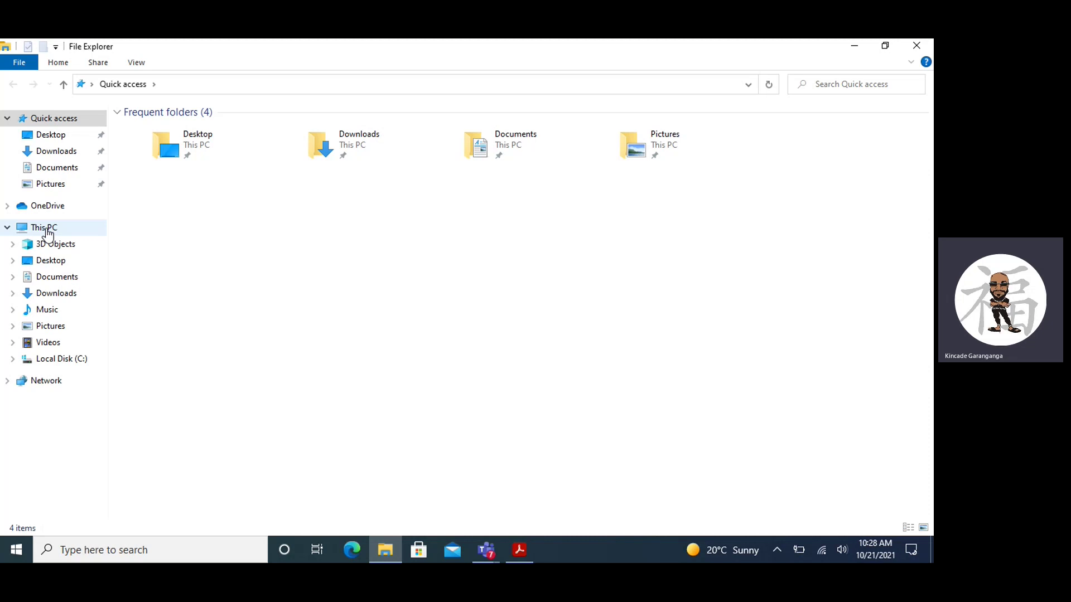
pyautogui.rightClick(47, 234)
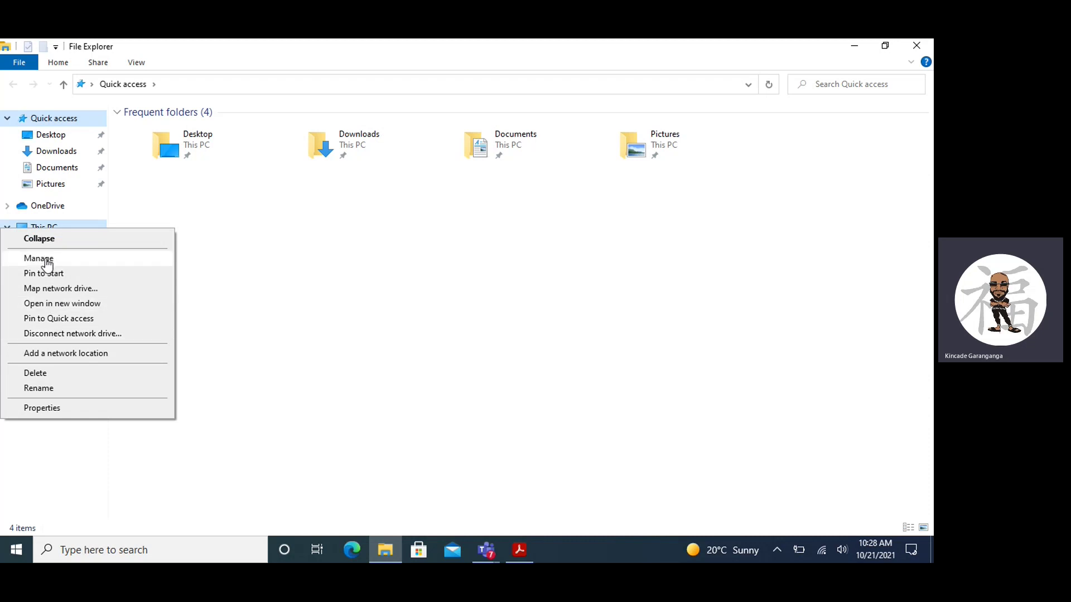
pyautogui.click(47, 260)
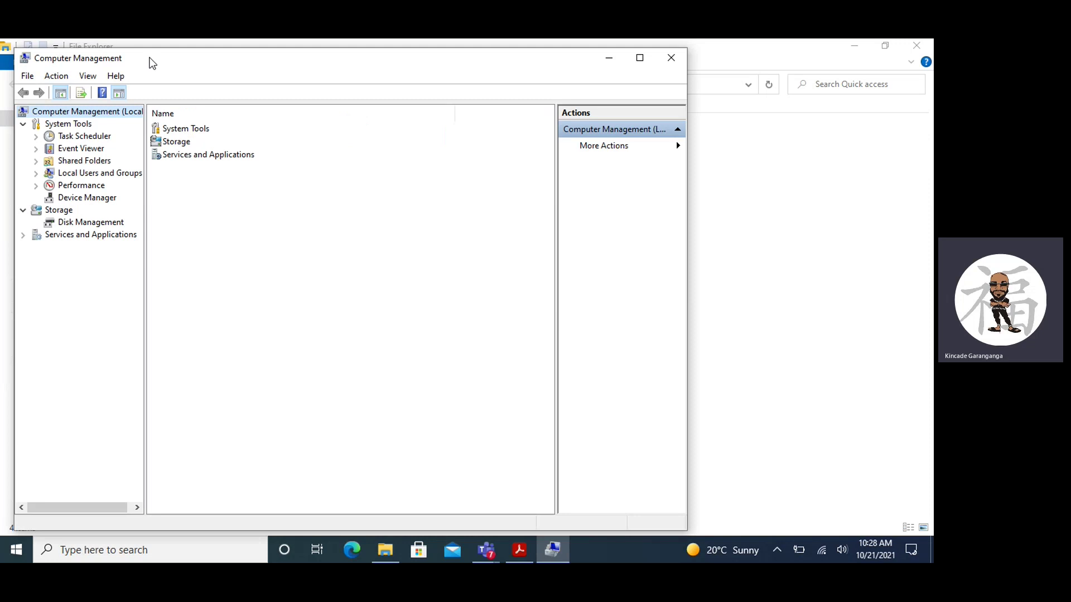
pyautogui.moveTo(149, 65); pyautogui.dragTo(239, 131)
pyautogui.click(725, 125)
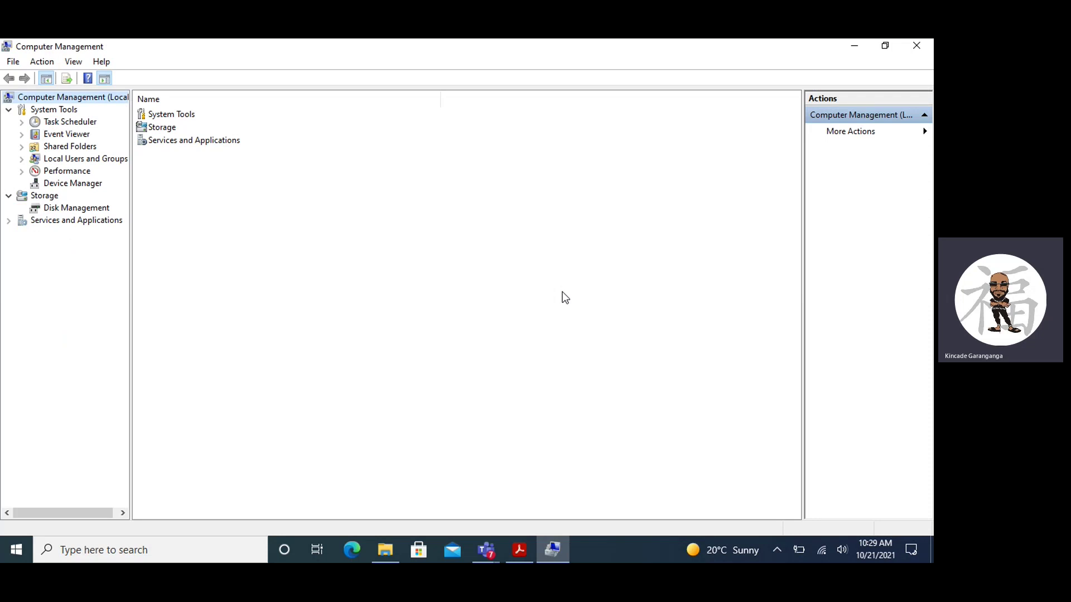
pyautogui.click(73, 212)
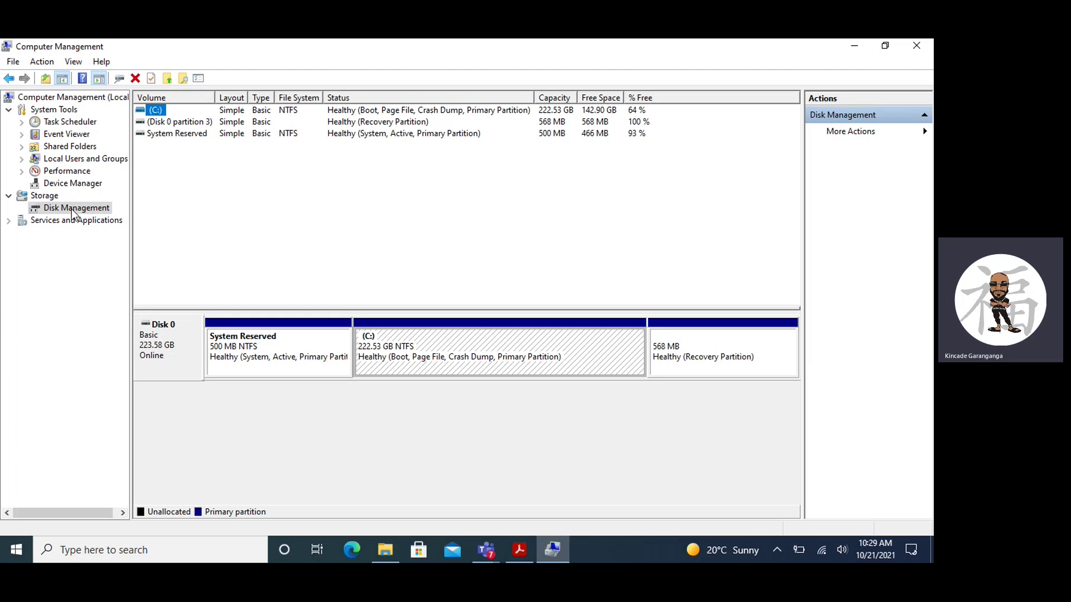
pyautogui.click(42, 63)
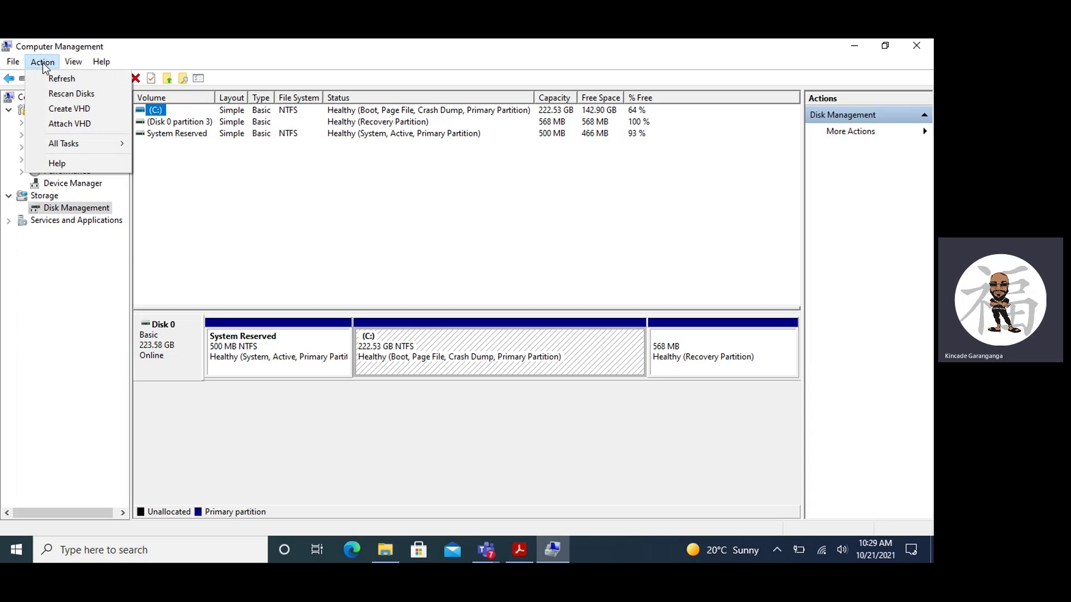
pyautogui.click(206, 50)
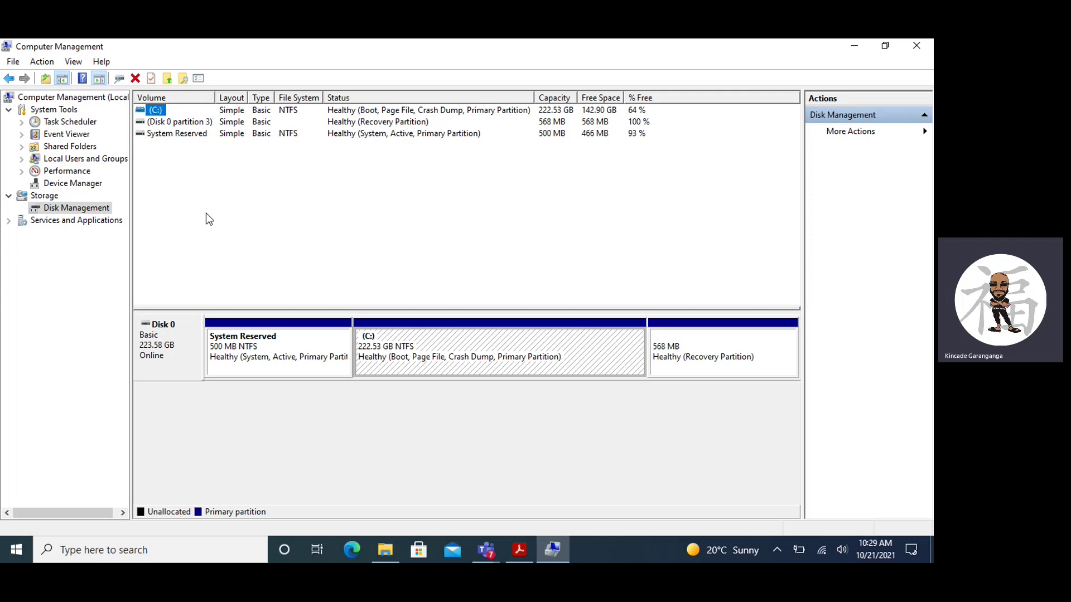
# Start creating a virtual hard disk and make a Storage Spaces VHDs folder inside CNOS Assignment VHDs for its location
pyautogui.click(34, 64)
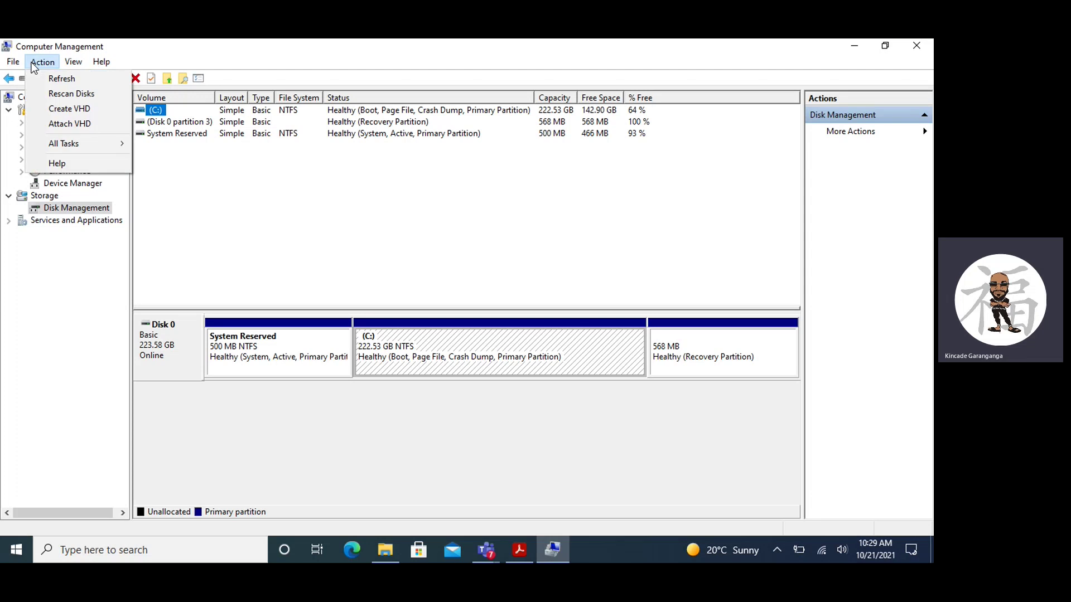
pyautogui.click(54, 107)
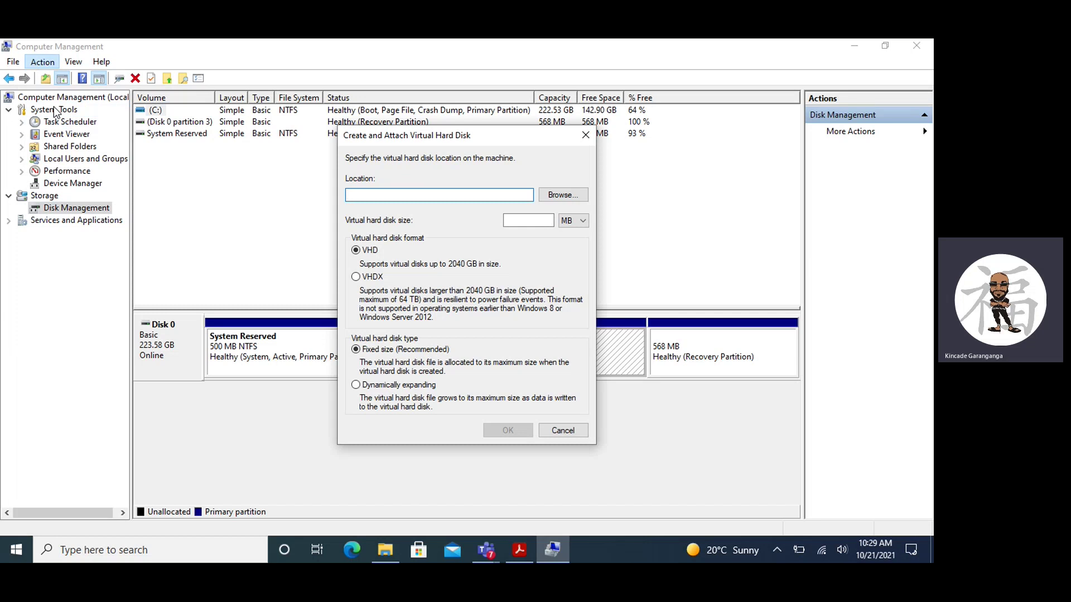
pyautogui.click(560, 196)
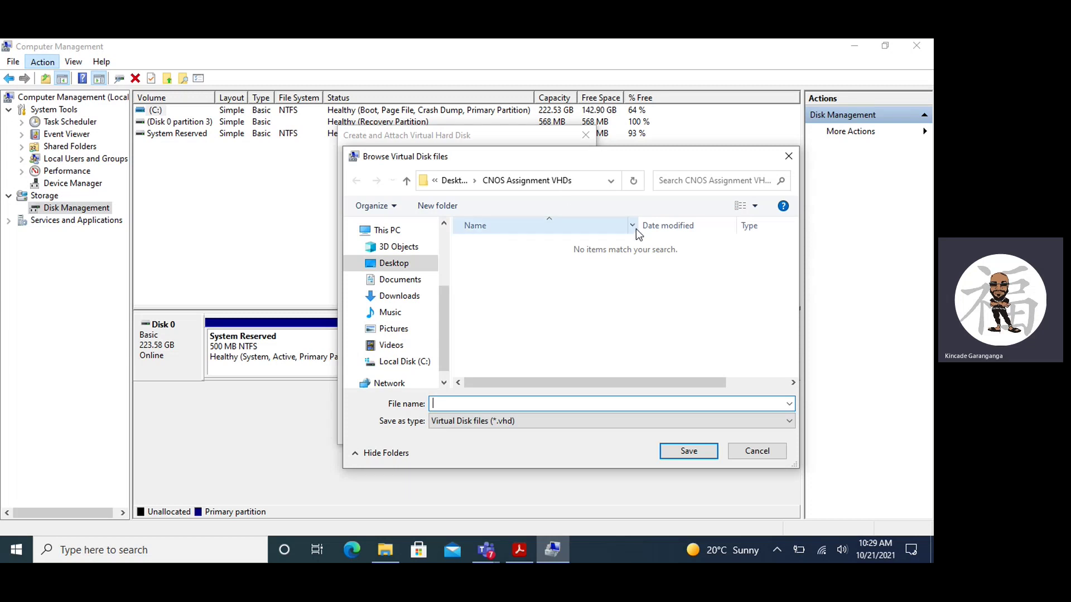
pyautogui.click(438, 209)
pyautogui.write('S')
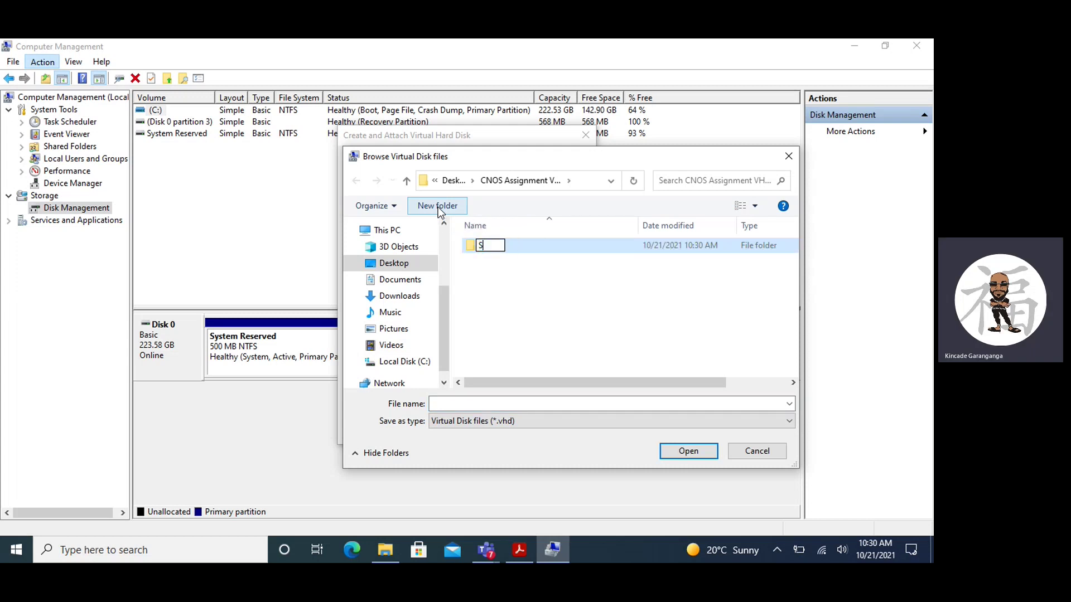
pyautogui.write('torage Spa')
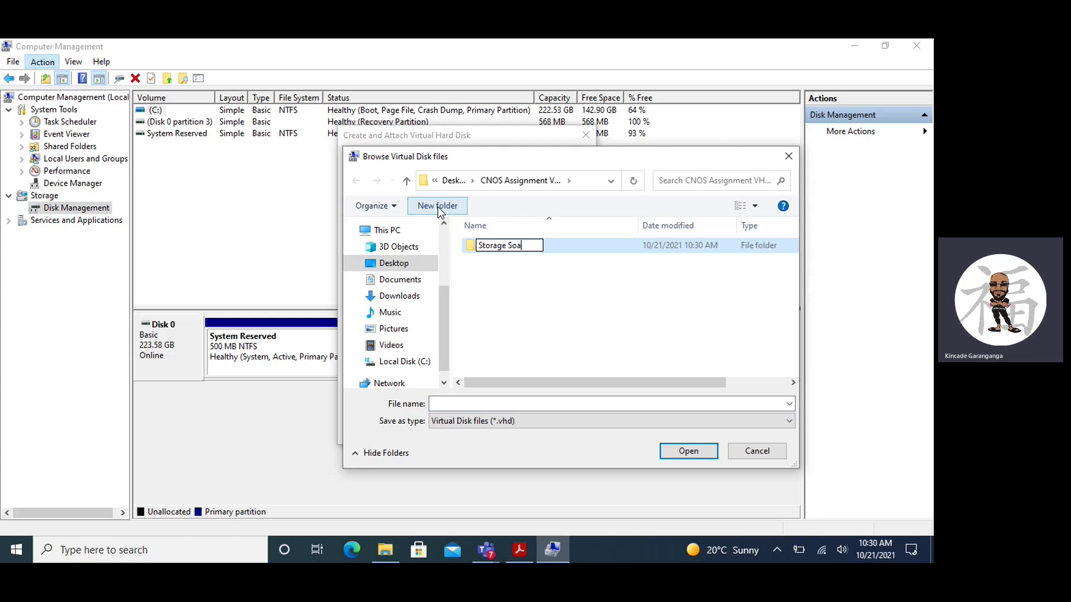
pyautogui.write('ces VHDs')
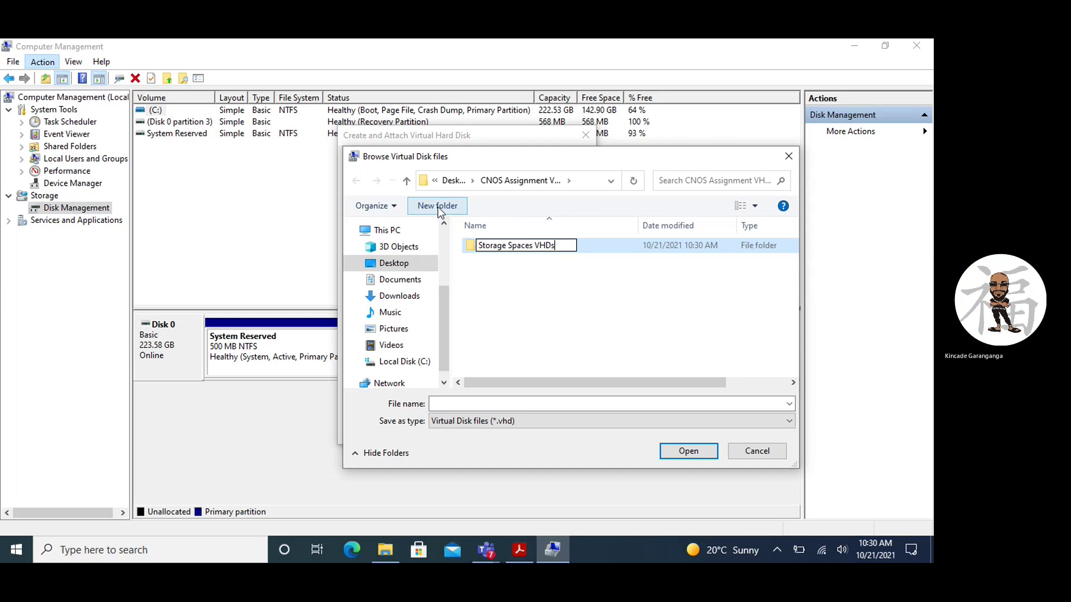
pyautogui.click(554, 299)
pyautogui.doubleClick(487, 246)
# Name the virtual disk file First and save its location in the Storage Spaces VHDs folder
pyautogui.click(457, 403)
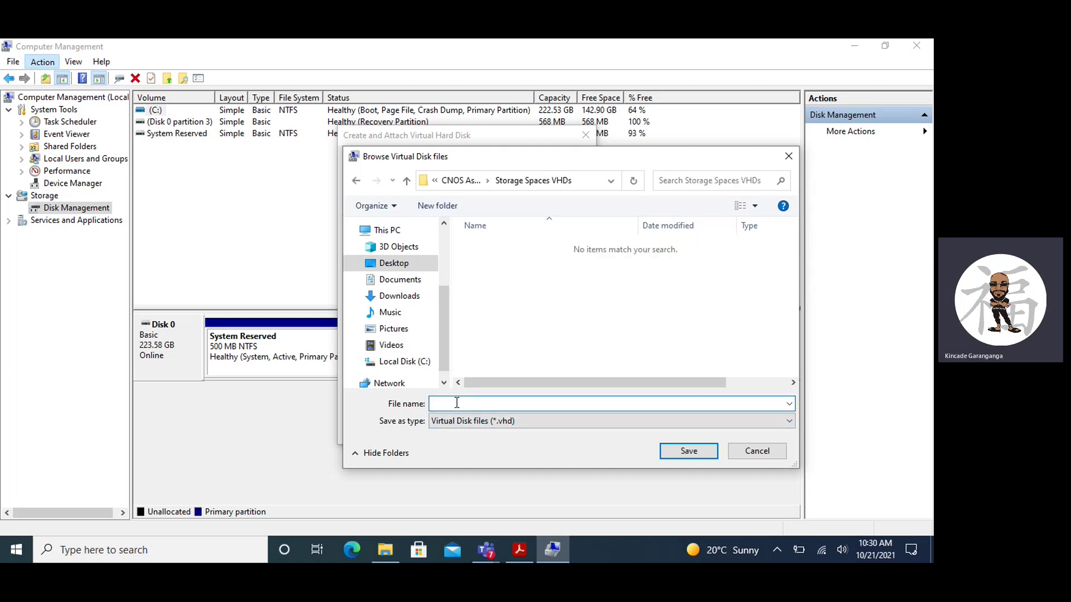
pyautogui.write('fIRST')
pyautogui.press('BackSpace')
pyautogui.press('BackSpace')
pyautogui.press('BackSpace')
pyautogui.press('BackSpace')
pyautogui.press('BackSpace')
pyautogui.write('First')
pyautogui.click(681, 452)
# Set the virtual hard disk's size to 20 GB, make it dynamically expanding, and create it in VHD format
pyautogui.click(580, 225)
pyautogui.click(537, 221)
pyautogui.write('20')
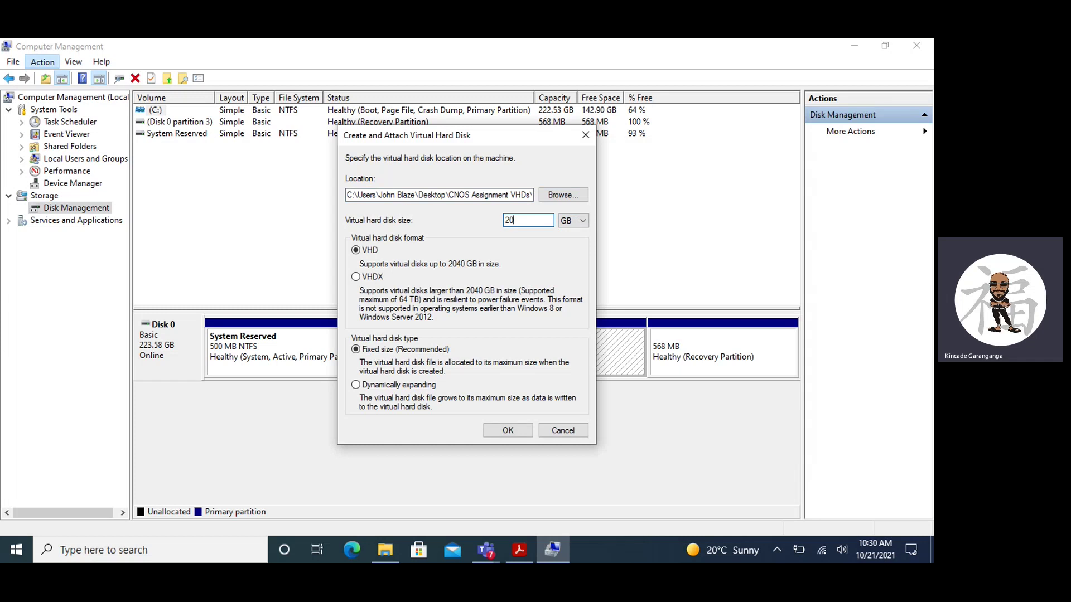
pyautogui.click(385, 389)
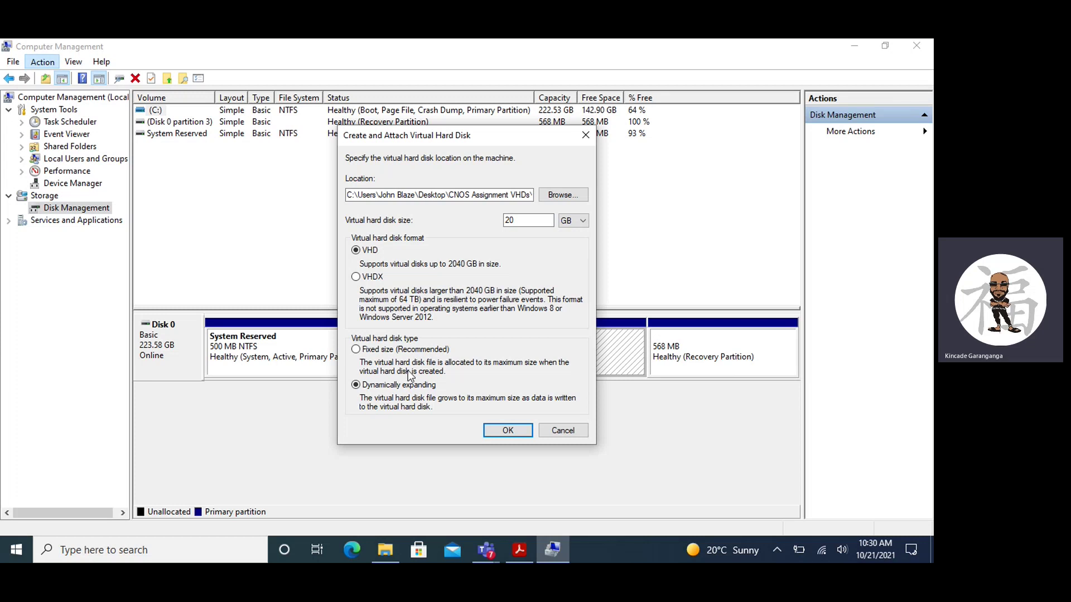
pyautogui.click(508, 431)
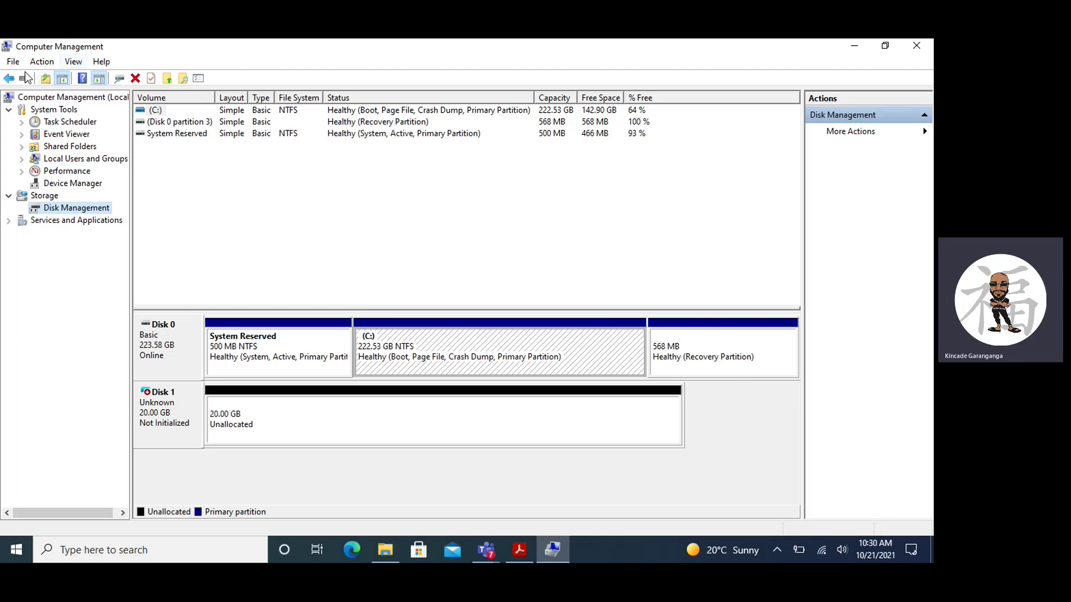
# Start creating another virtual hard disk and set its file to Second in the Storage Spaces VHDs folder
pyautogui.click(36, 61)
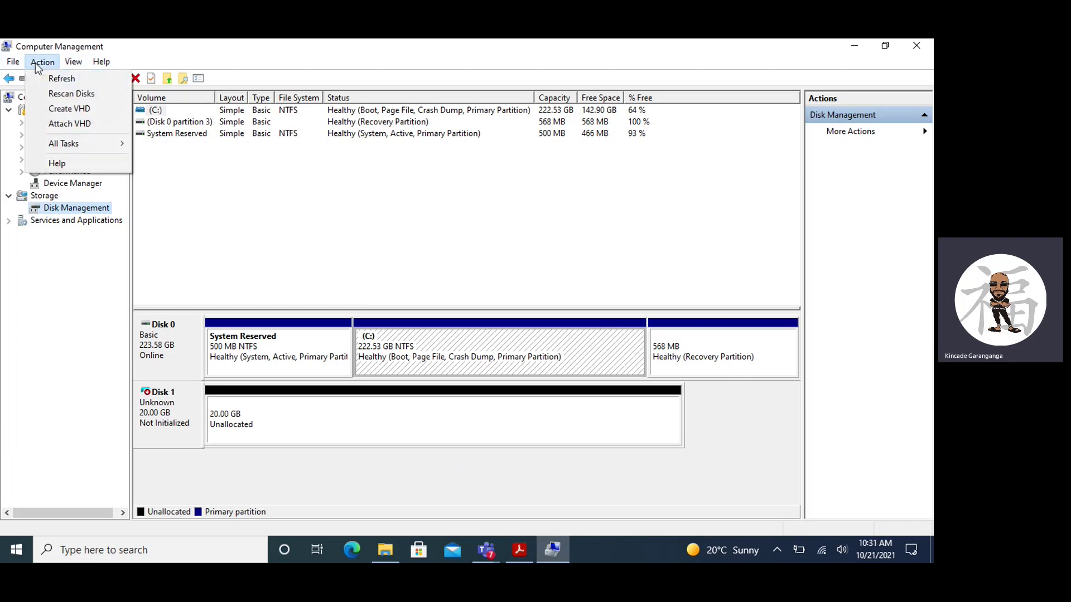
pyautogui.click(52, 112)
pyautogui.click(574, 198)
pyautogui.write('Secon')
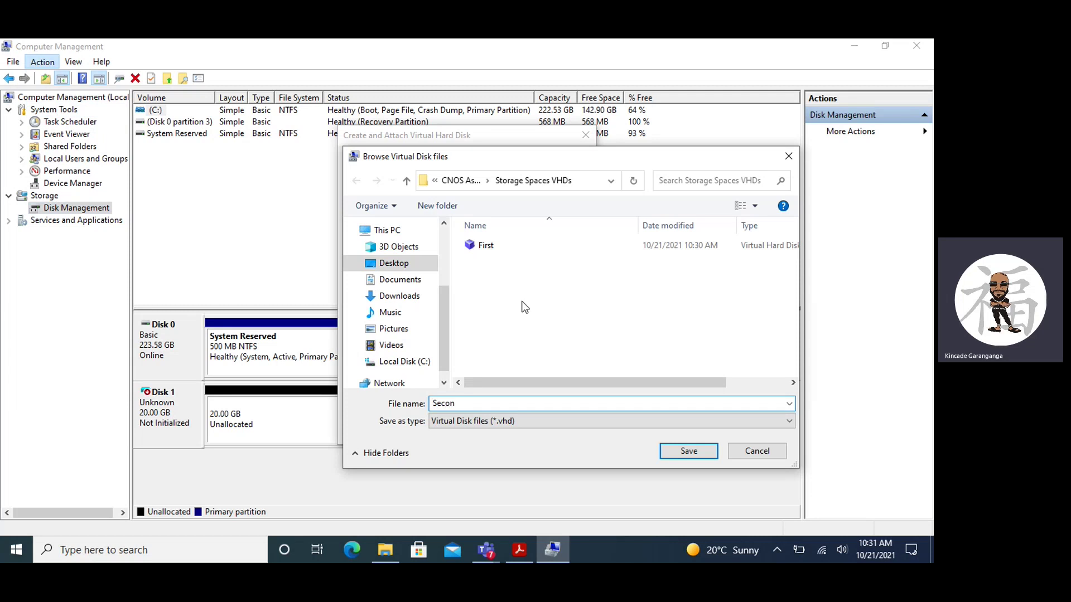
pyautogui.write('d')
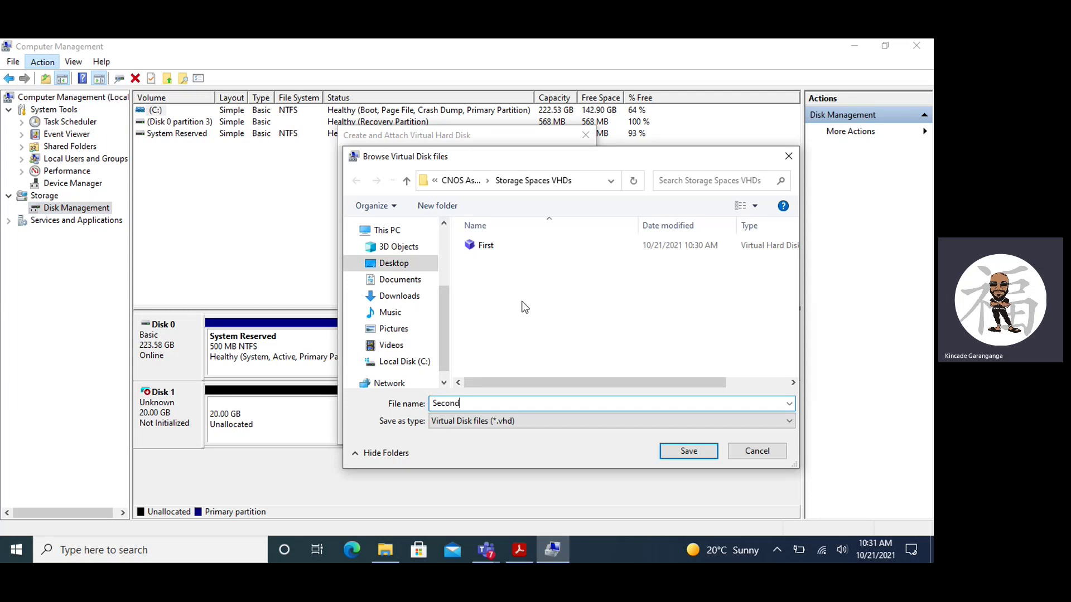
pyautogui.click(690, 450)
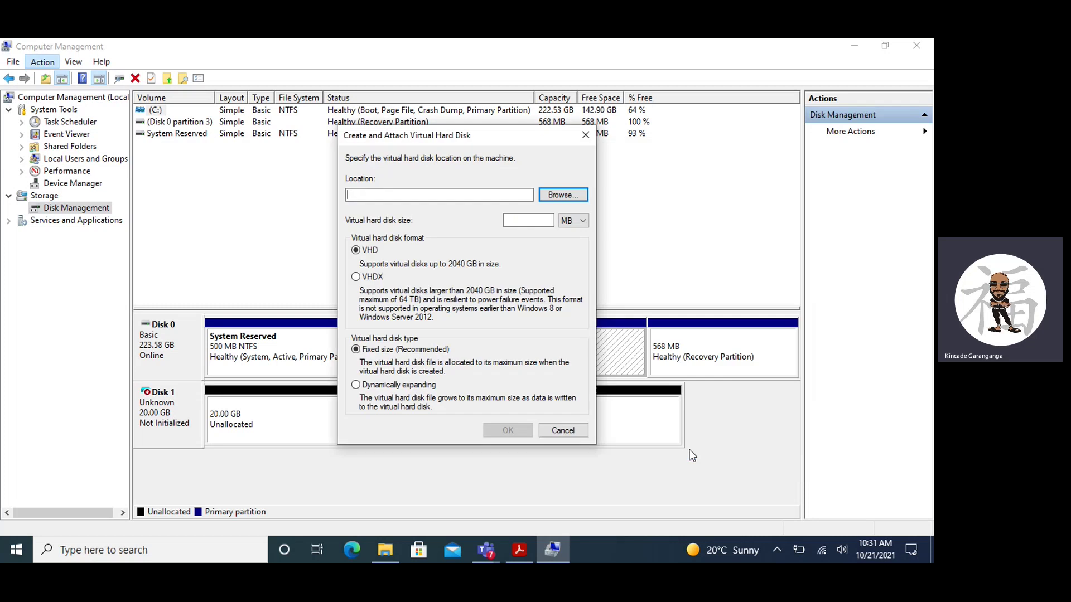
# Set the Second virtual hard disk's size to 20 GB, make it dynamically expanding, and create it in VHD format
pyautogui.click(578, 221)
pyautogui.click(567, 242)
pyautogui.click(545, 222)
pyautogui.write('20')
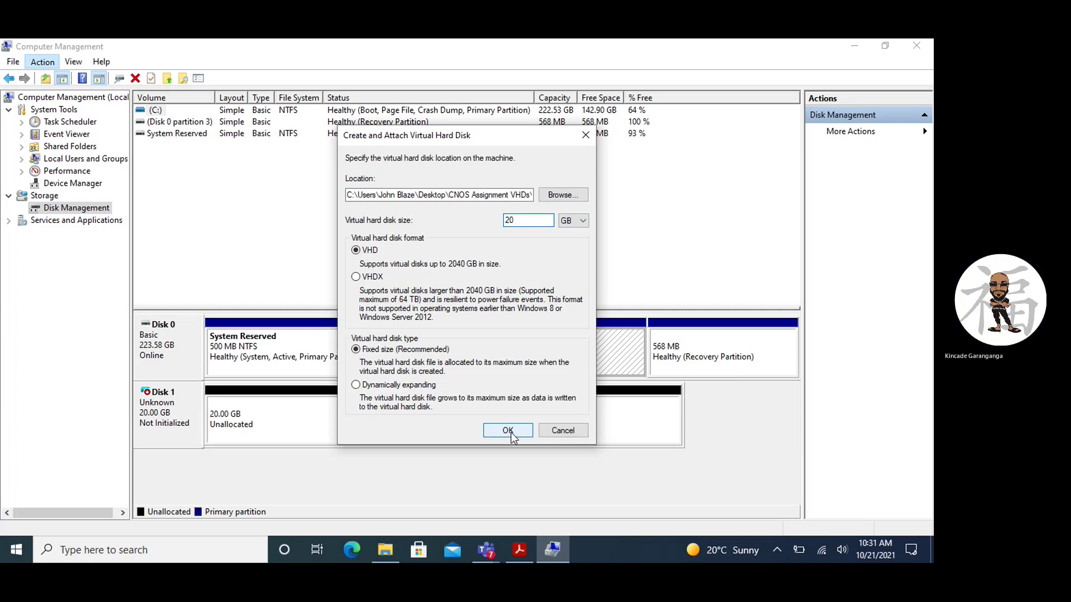
pyautogui.click(420, 387)
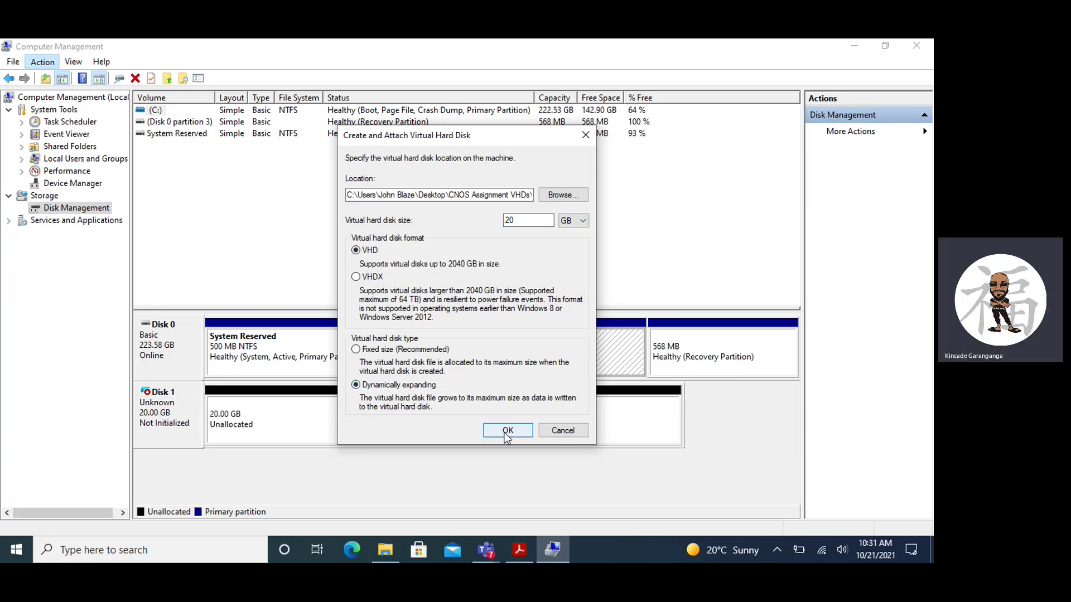
pyautogui.click(507, 430)
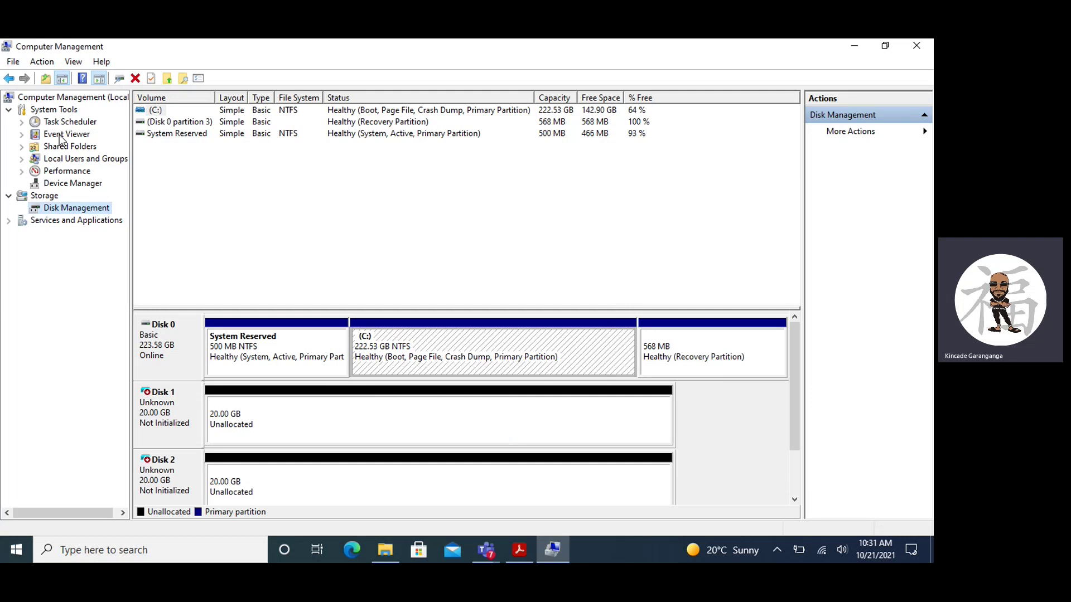
# Start creating another virtual hard disk and set its file to Third in the Storage Spaces VHDs folder
pyautogui.click(42, 61)
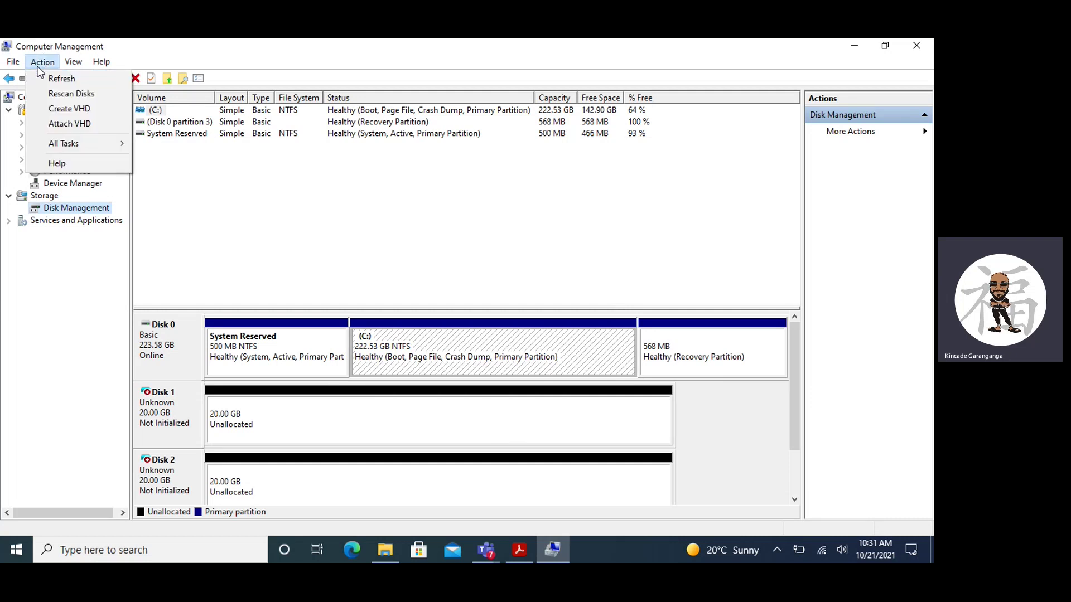
pyautogui.click(51, 110)
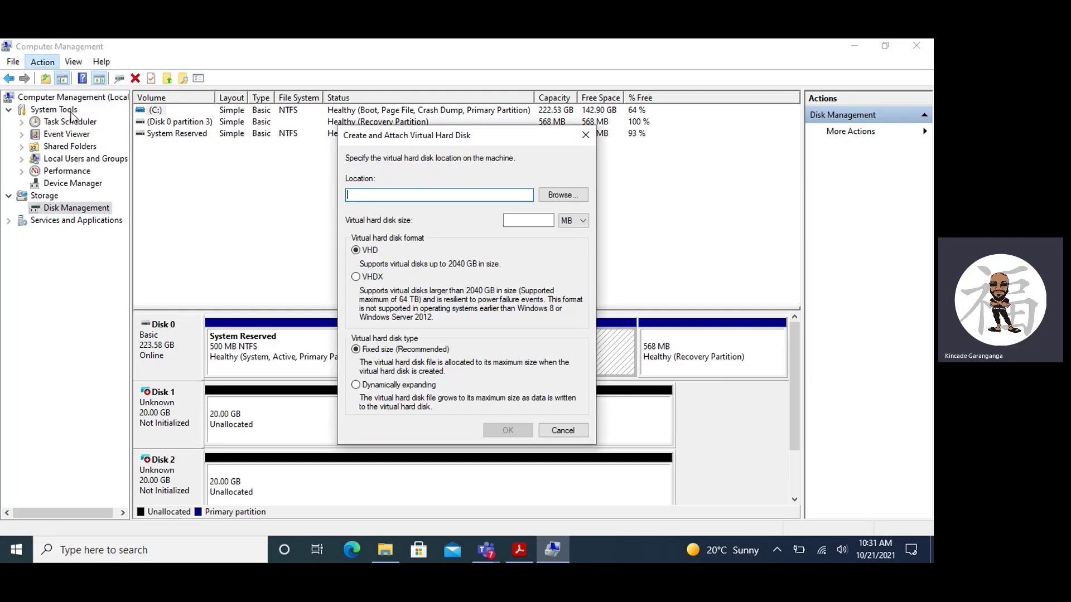
pyautogui.click(549, 198)
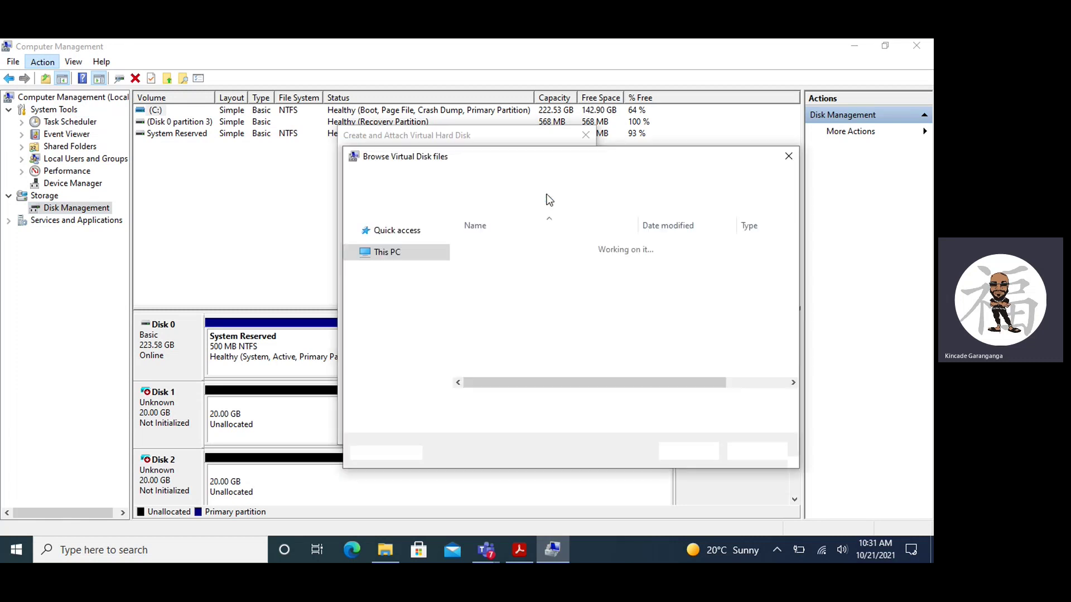
pyautogui.write('Th')
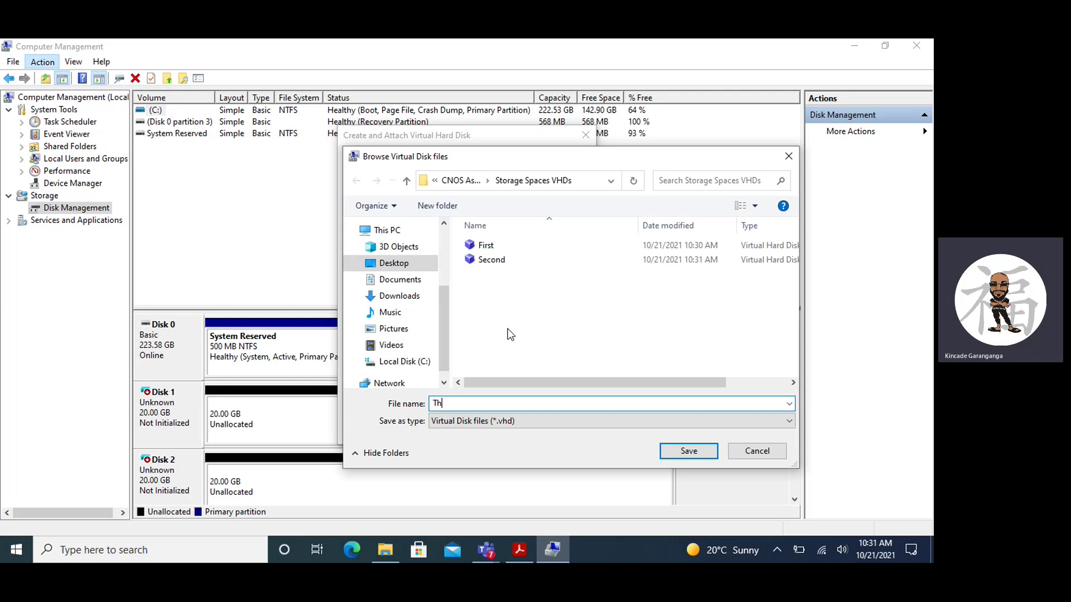
pyautogui.write('ird')
pyautogui.click(688, 451)
# Set the Third virtual hard disk's size to 20 GB, make it dynamically expanding, and create it in VHD format
pyautogui.click(575, 221)
pyautogui.click(574, 243)
pyautogui.click(522, 221)
pyautogui.write('20')
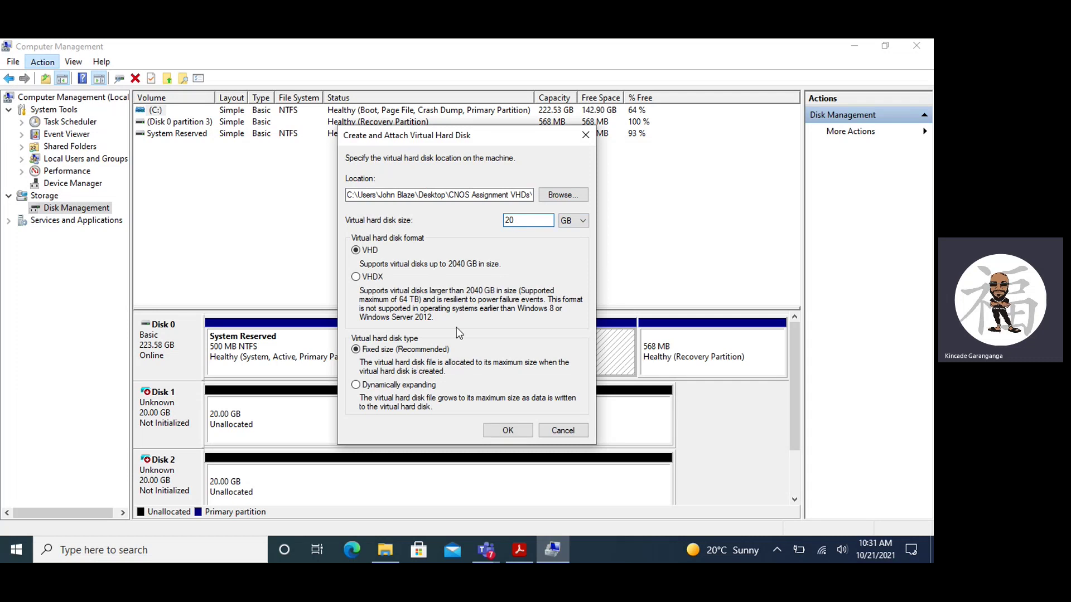
pyautogui.click(381, 386)
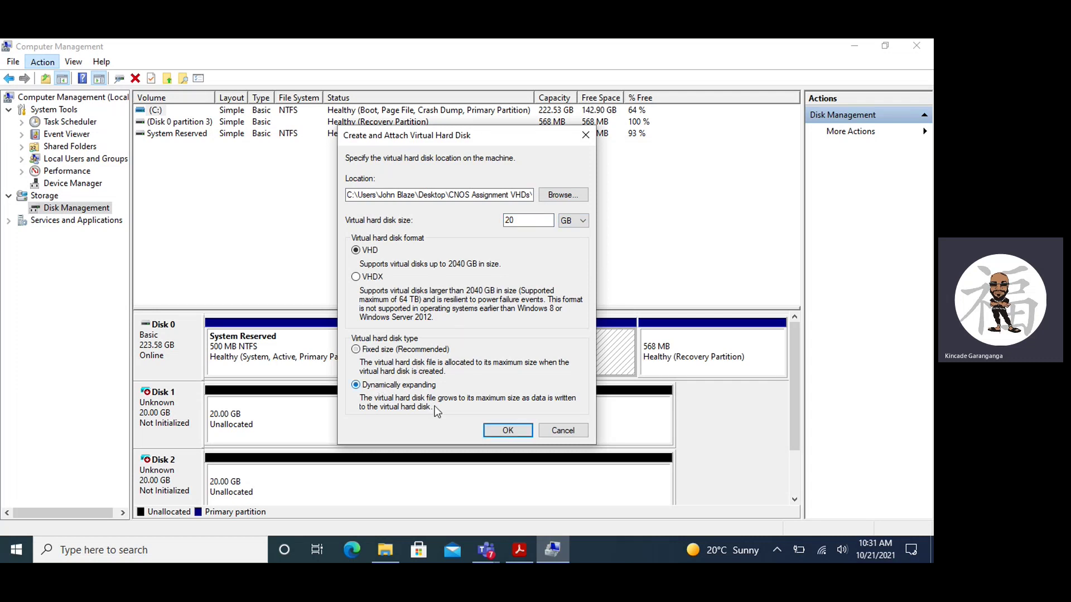
pyautogui.click(507, 432)
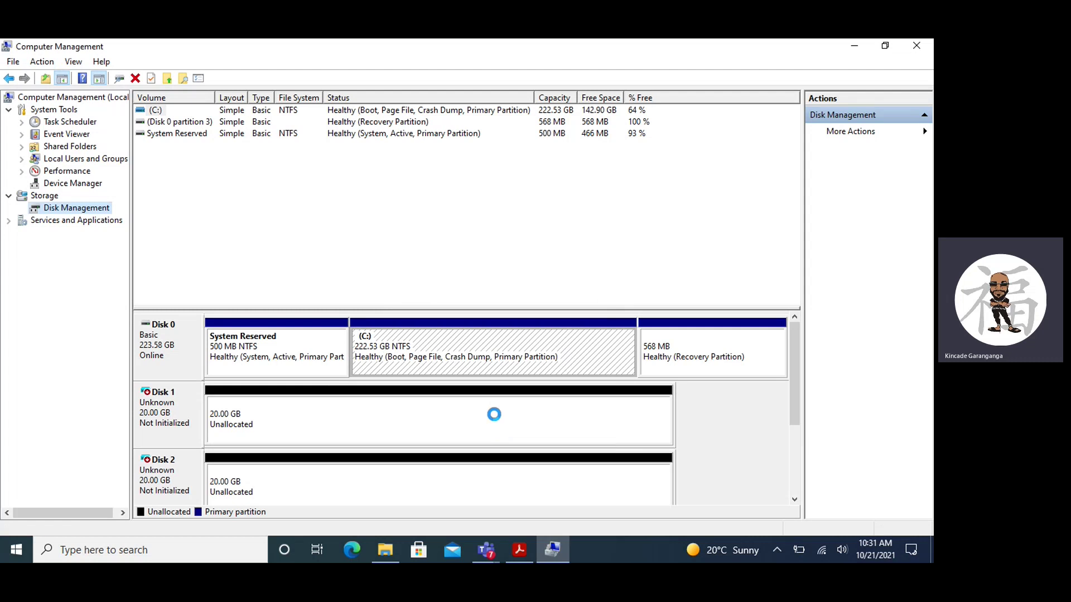
# Start creating another virtual hard disk and set its file to Fourth in the Storage Spaces VHDs folder
pyautogui.click(41, 63)
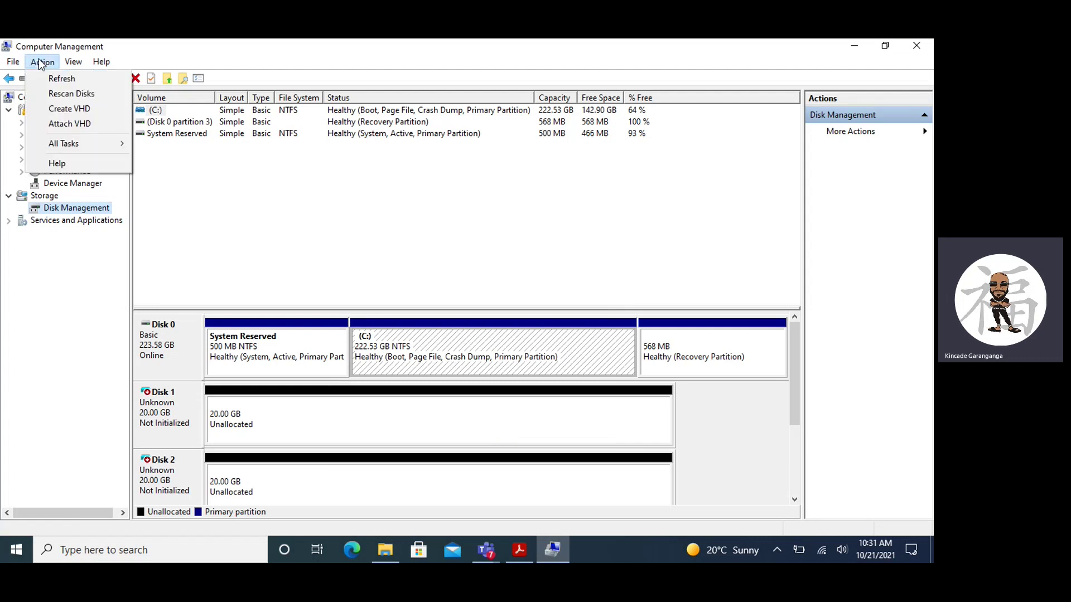
pyautogui.click(62, 114)
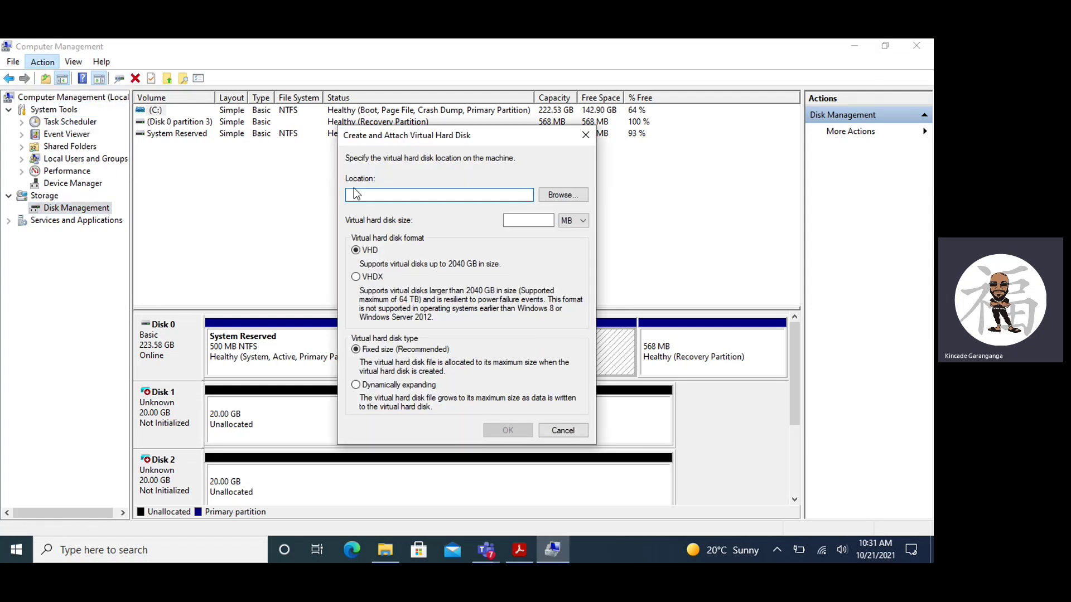
pyautogui.click(578, 197)
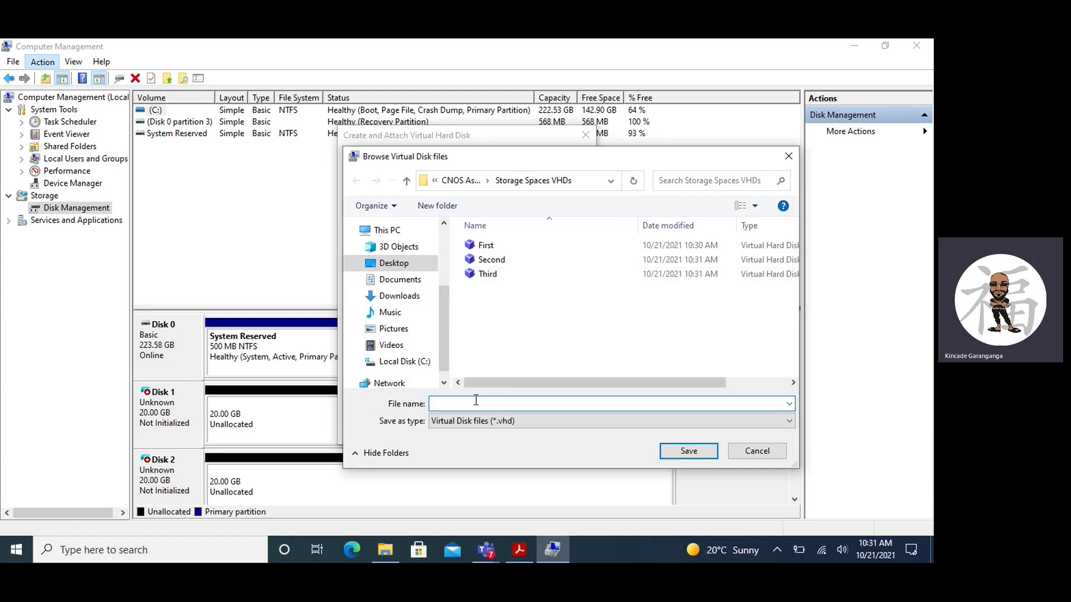
pyautogui.write('Fourth')
pyautogui.click(682, 454)
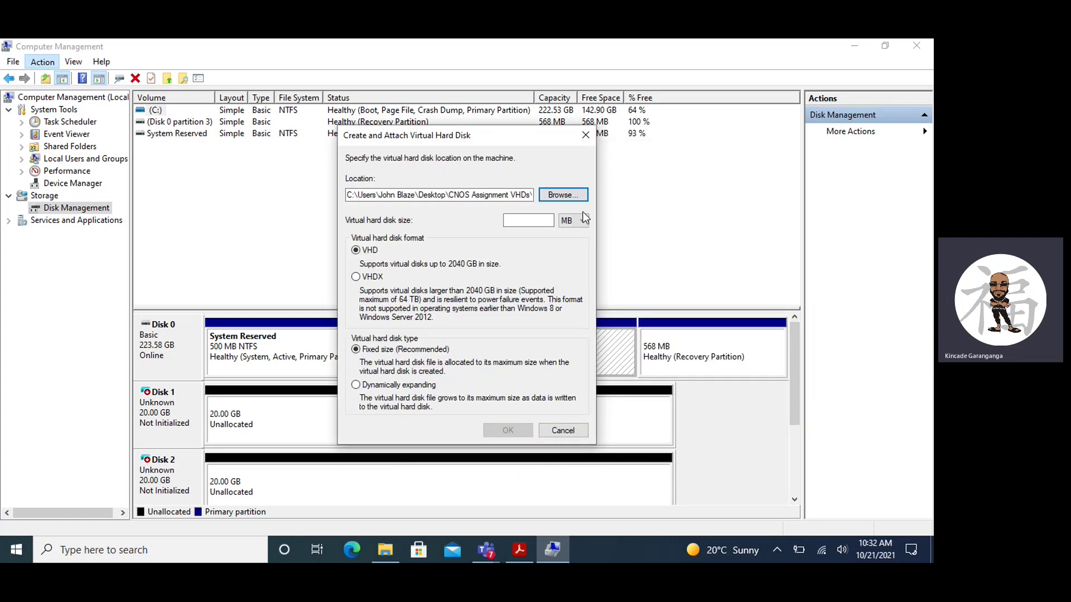
# Set the Fourth virtual hard disk's size to 20 GB and create it in VHD format
pyautogui.click(575, 221)
pyautogui.click(575, 244)
pyautogui.click(530, 222)
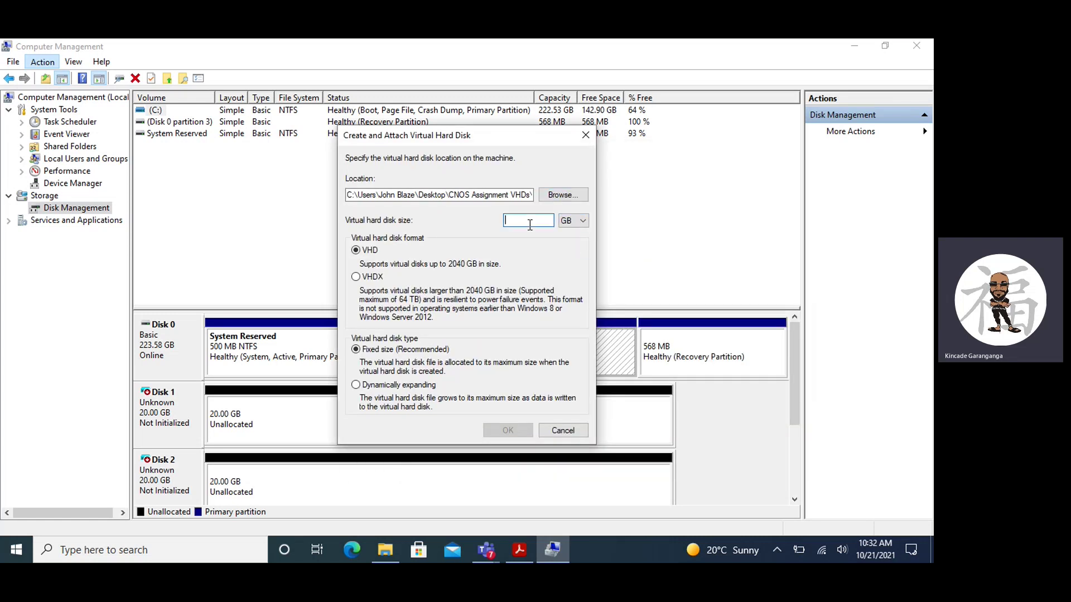
pyautogui.write('20')
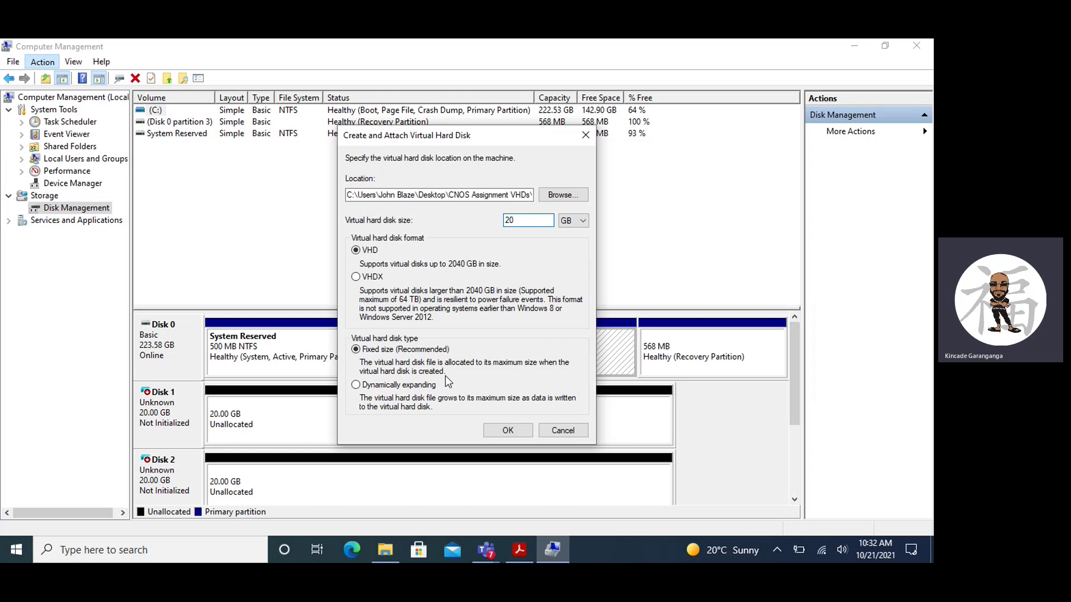
pyautogui.click(505, 432)
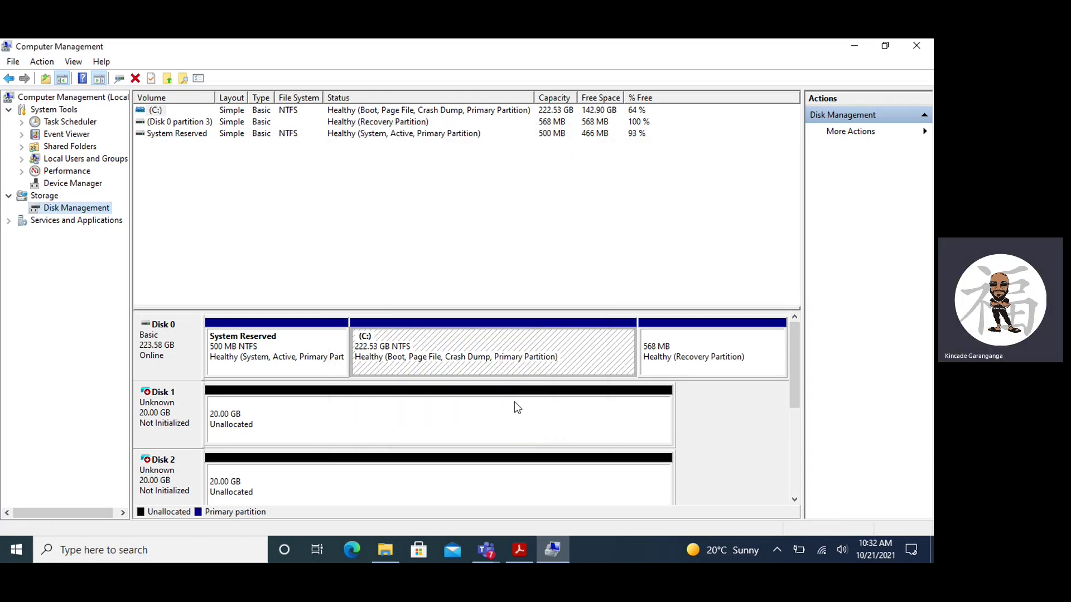
# Initialize Disks 1 to 4 with the MBR (Master Boot Record) partition style
pyautogui.moveTo(794, 337)
pyautogui.mouseDown()
pyautogui.moveTo(795, 383)
pyautogui.moveTo(795, 340)
pyautogui.mouseUp()
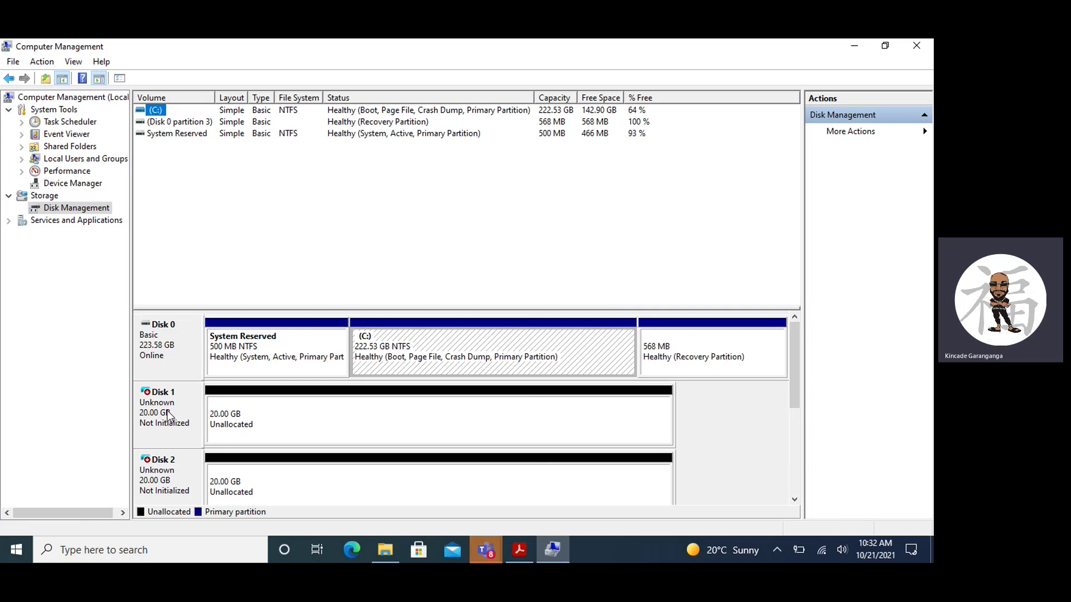
pyautogui.rightClick(167, 416)
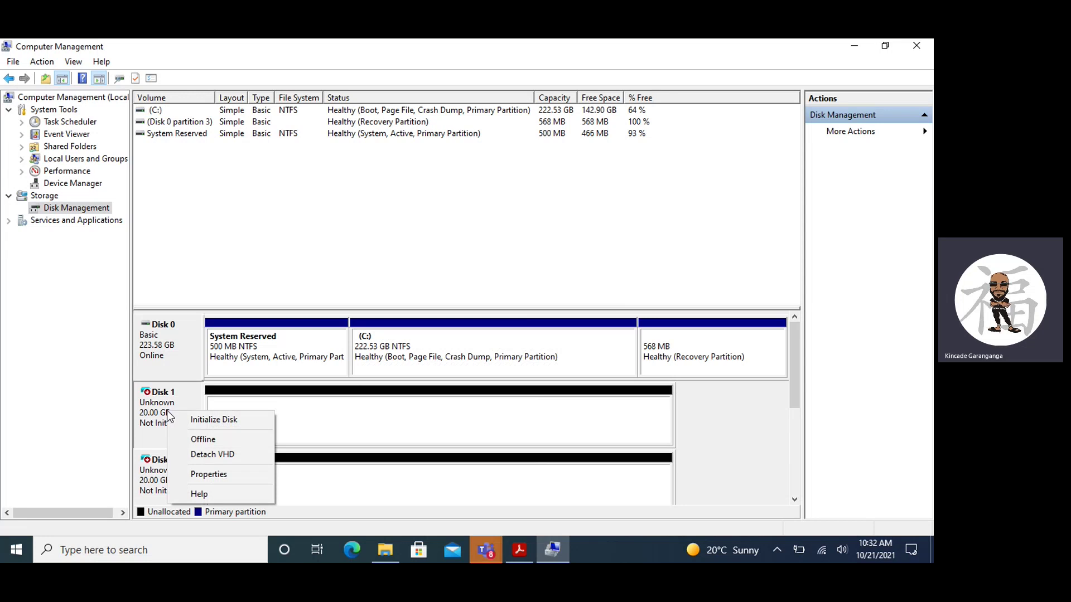
pyautogui.click(225, 426)
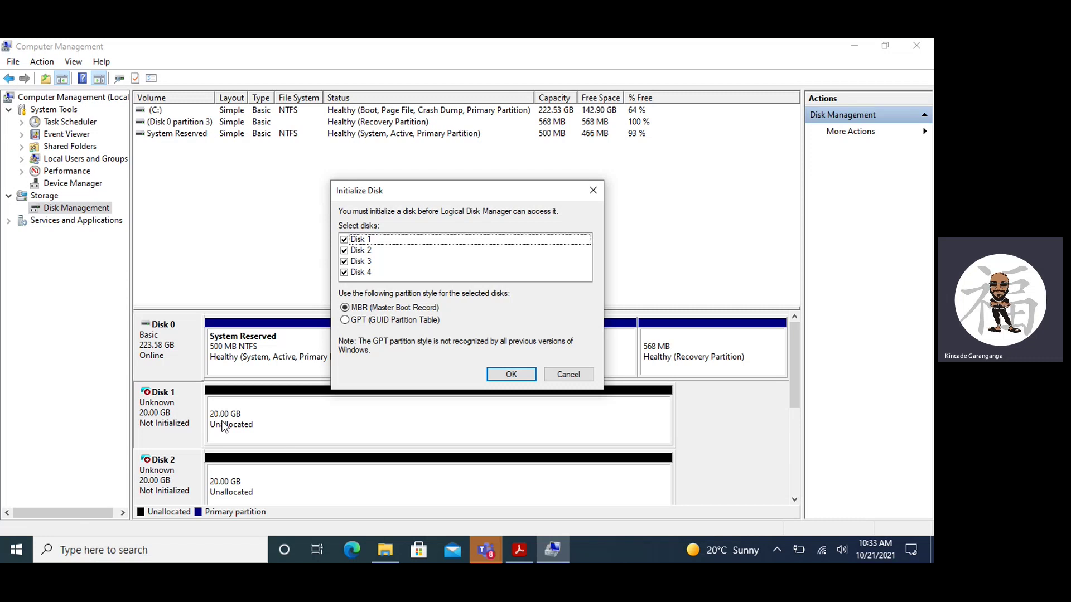
pyautogui.click(501, 376)
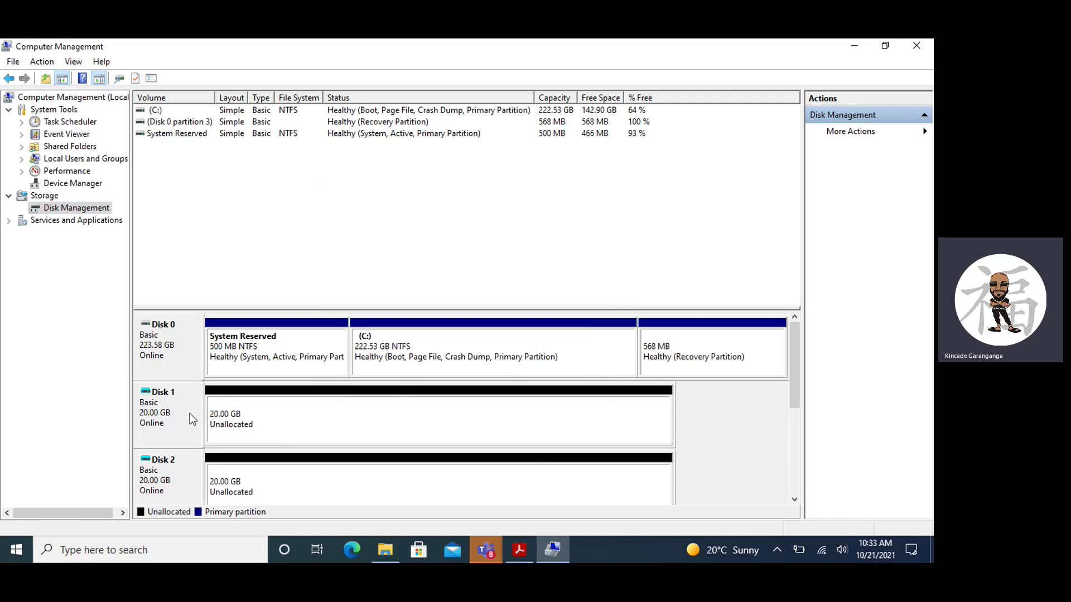
# Start a new simple volume on Disk 1's unallocated space with a size of 20477 MB and drive letter D
pyautogui.moveTo(797, 347); pyautogui.dragTo(796, 380)
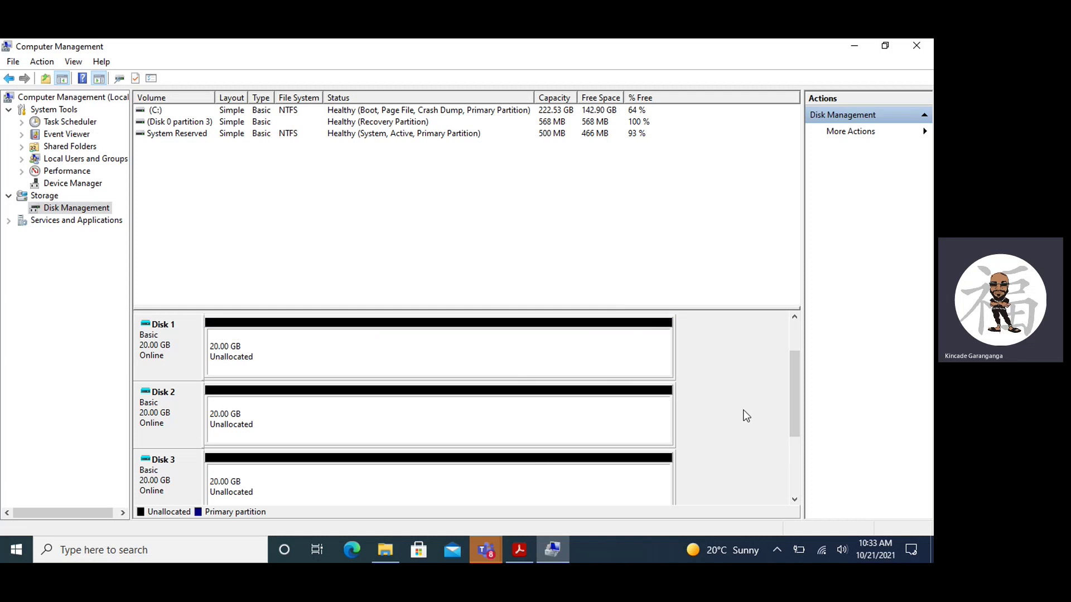
pyautogui.moveTo(794, 387); pyautogui.dragTo(794, 373)
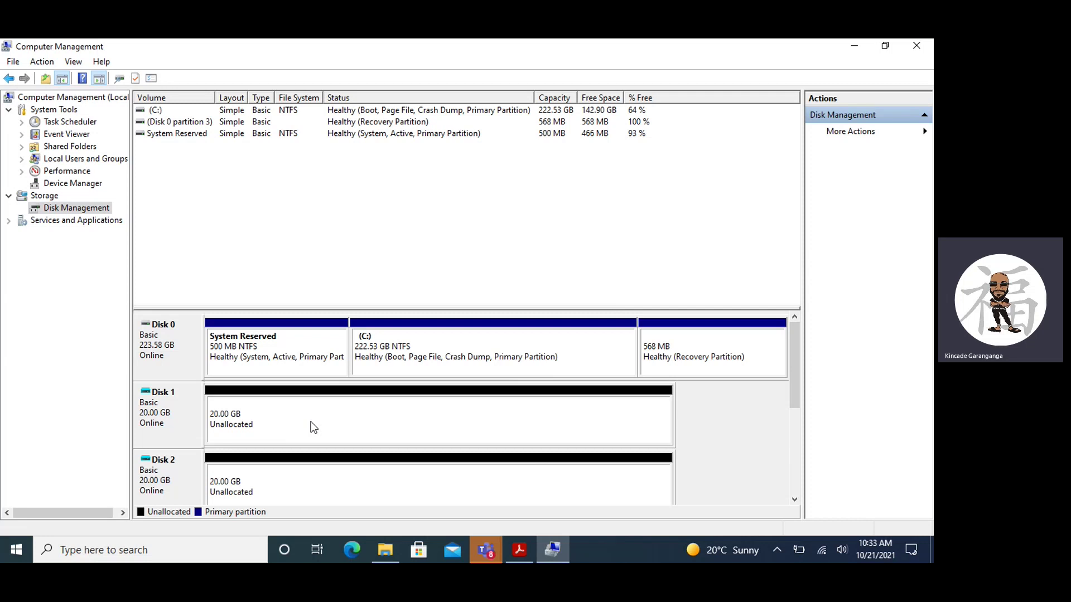
pyautogui.rightClick(314, 428)
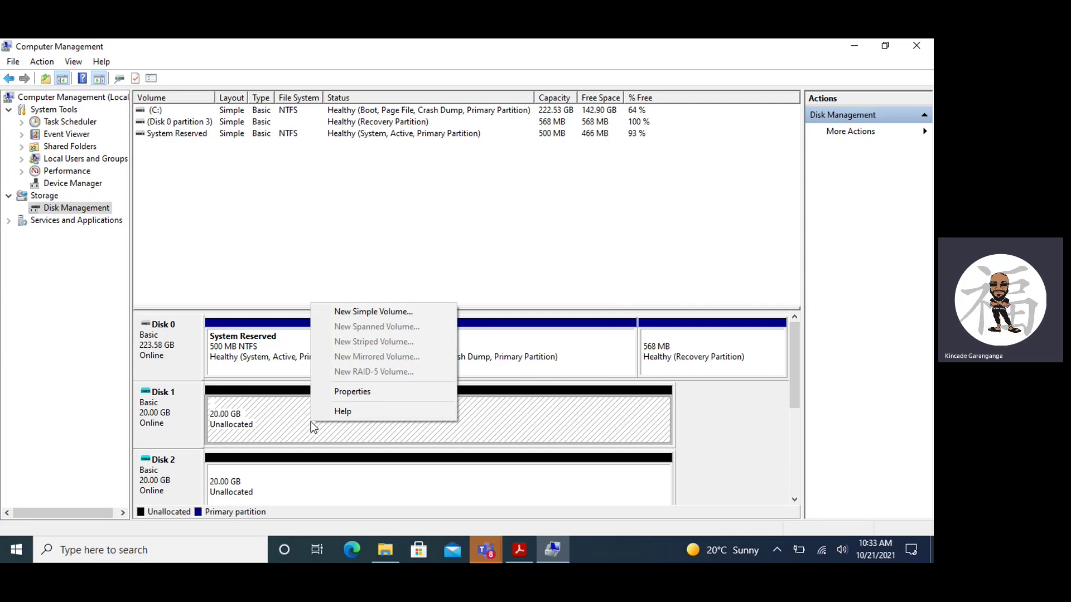
pyautogui.click(357, 314)
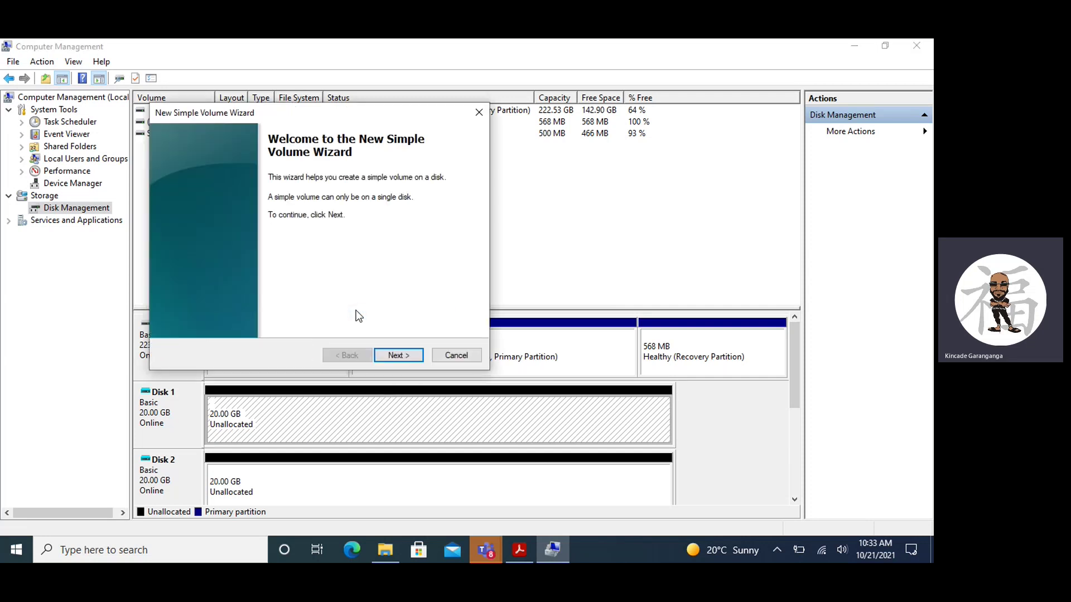
pyautogui.click(399, 356)
pyautogui.click(395, 357)
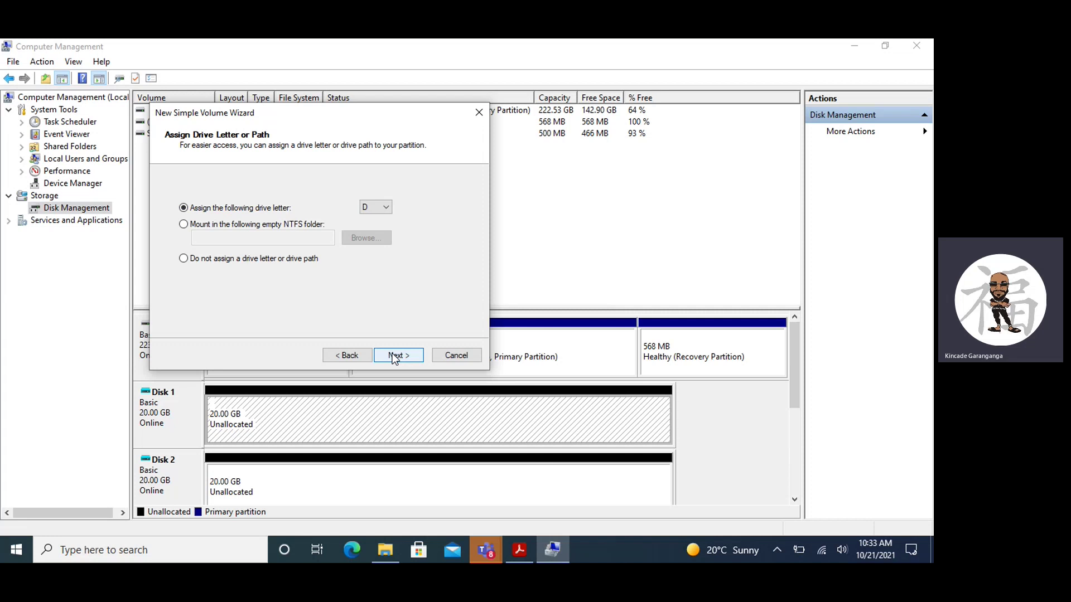
pyautogui.click(395, 357)
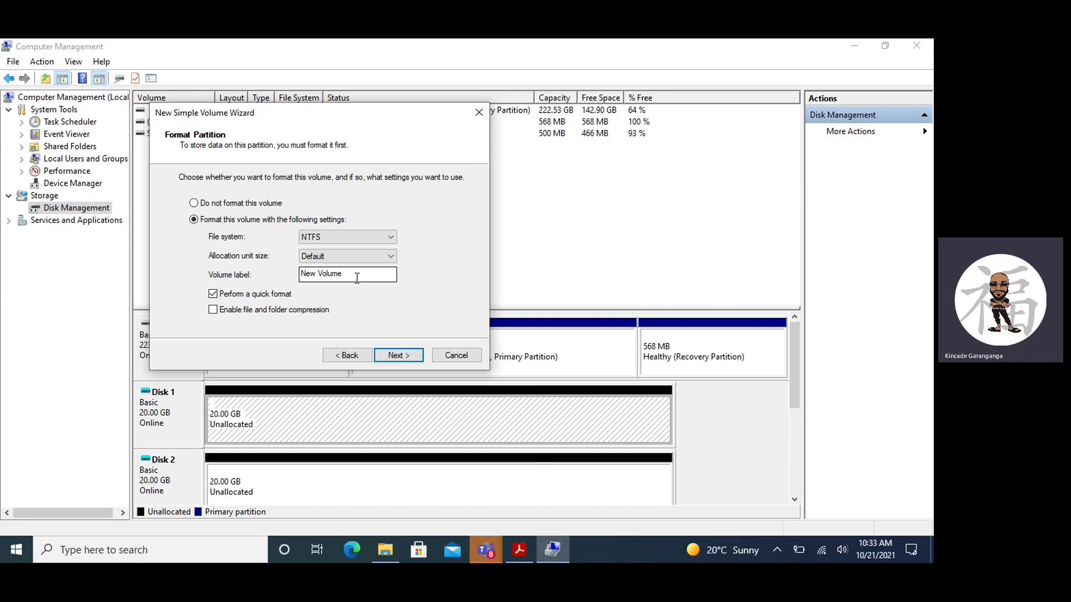
# Label the NTFS volume Data, enable file and folder compression, create it, and close the new drive's file window
pyautogui.moveTo(359, 273); pyautogui.dragTo(298, 274)
pyautogui.write('Data')
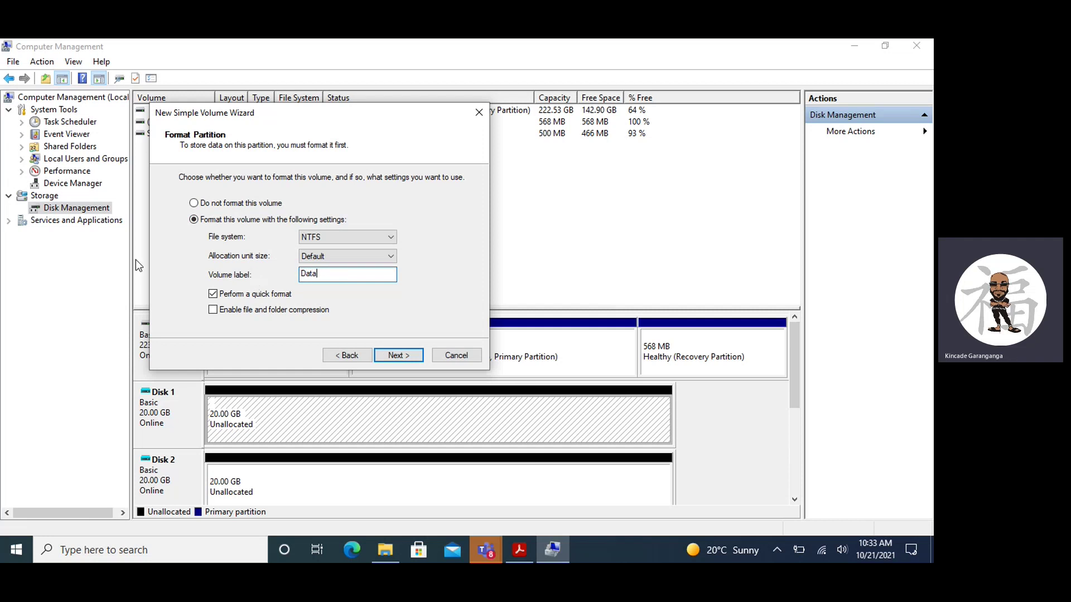
pyautogui.click(246, 316)
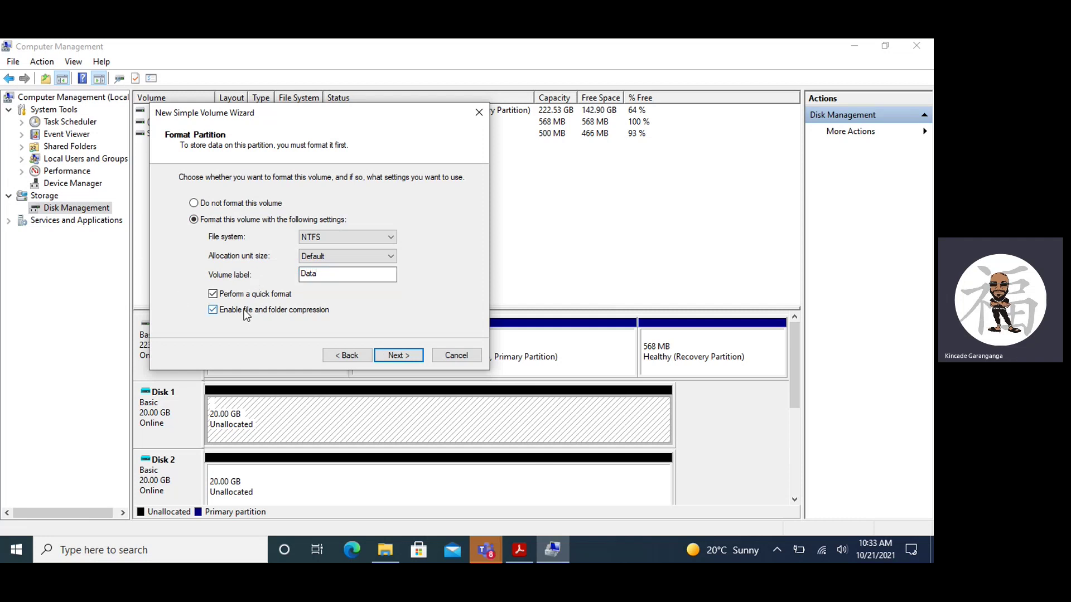
pyautogui.click(406, 357)
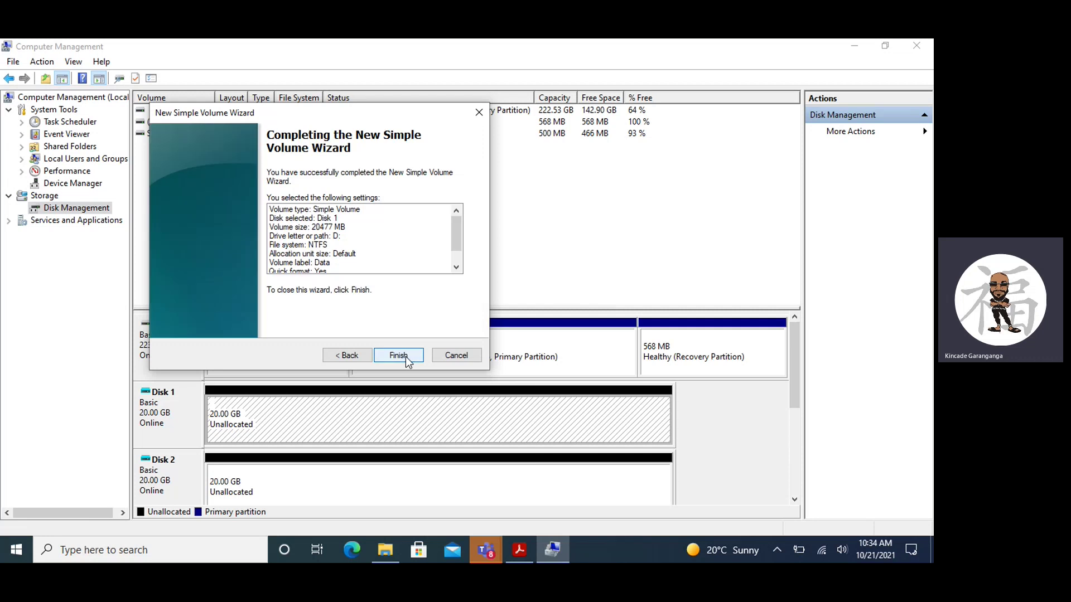
pyautogui.click(406, 356)
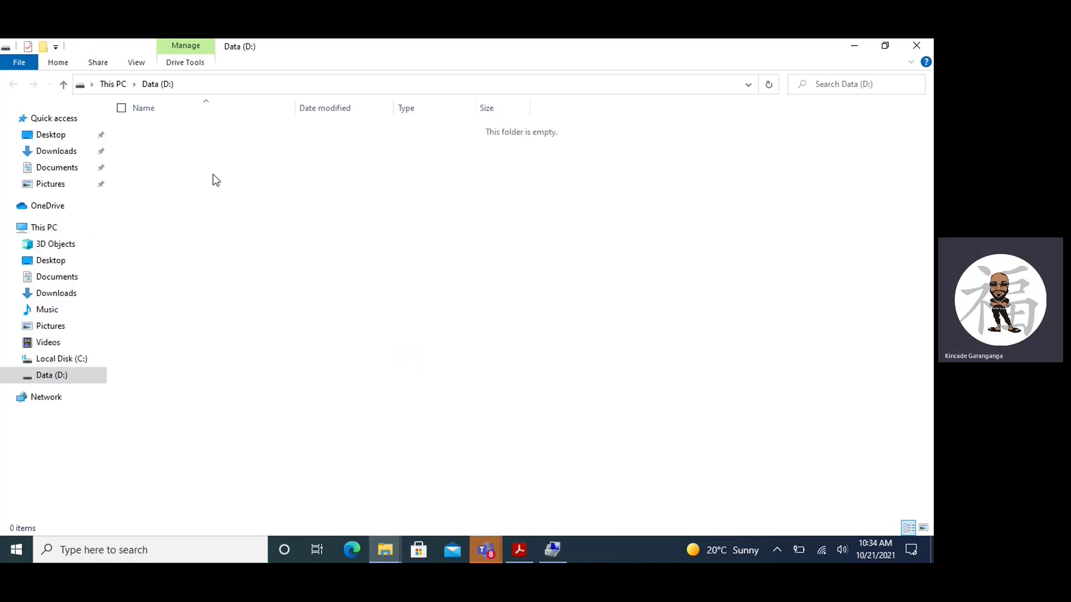
pyautogui.click(918, 44)
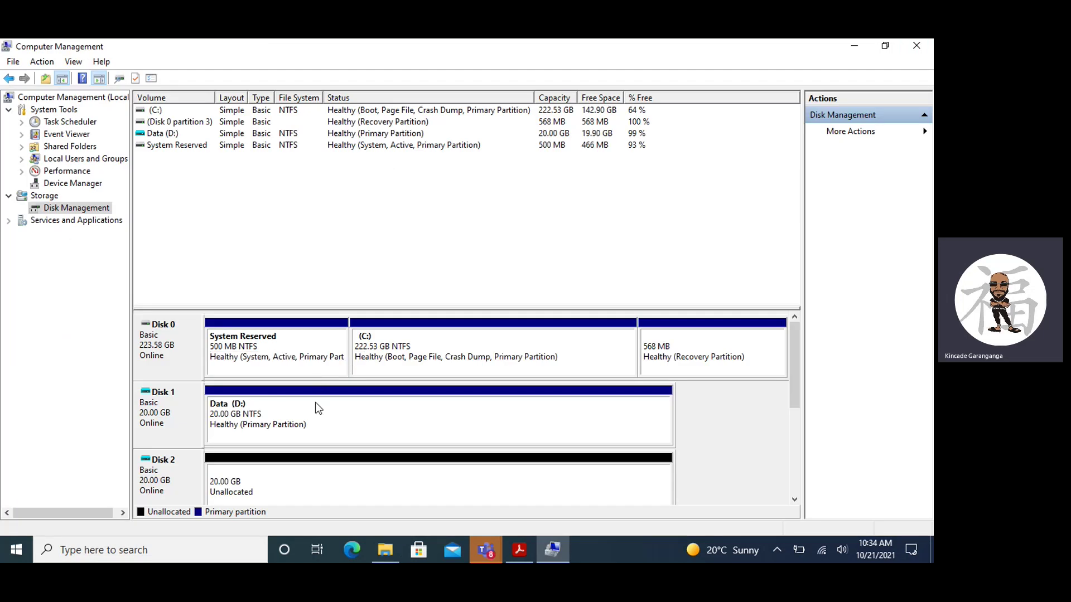
# Start a new simple volume on Disk 2's unallocated space with a size of 20477 MB and drive letter E
pyautogui.rightClick(297, 494)
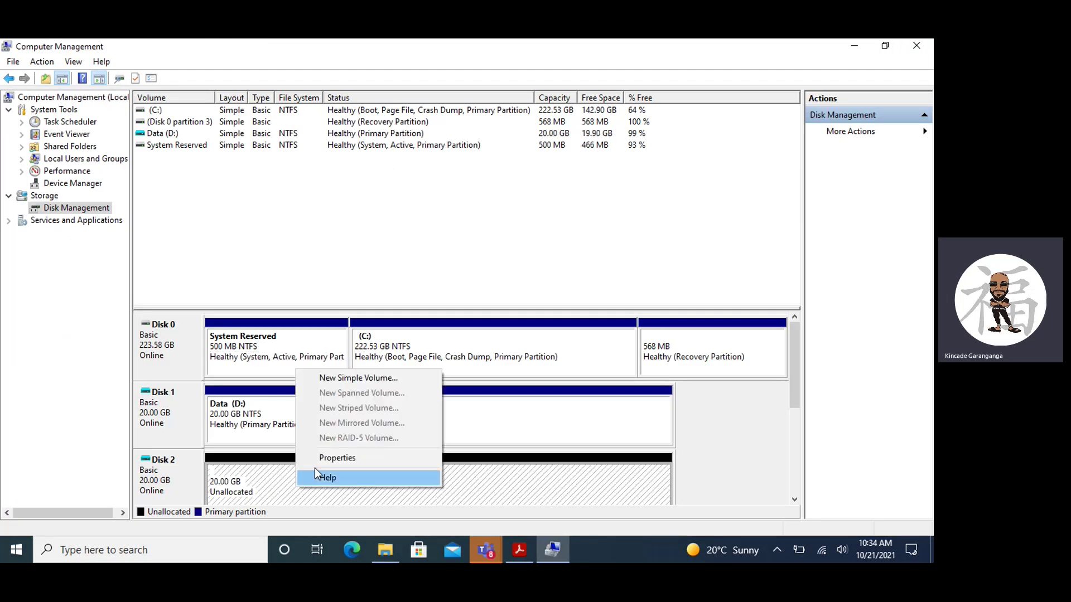
pyautogui.click(344, 373)
pyautogui.click(394, 356)
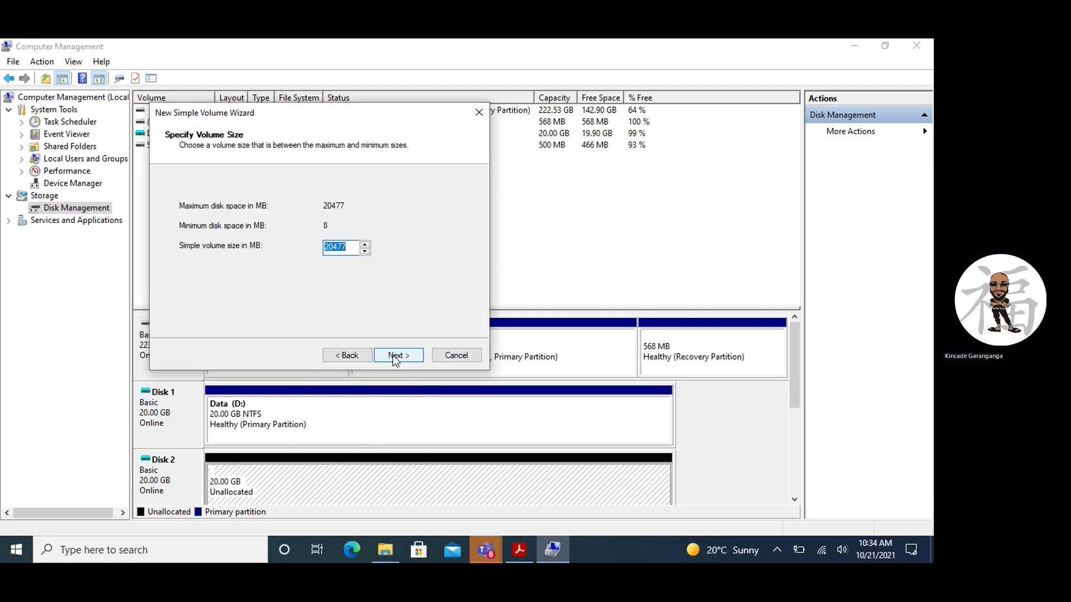
pyautogui.click(401, 357)
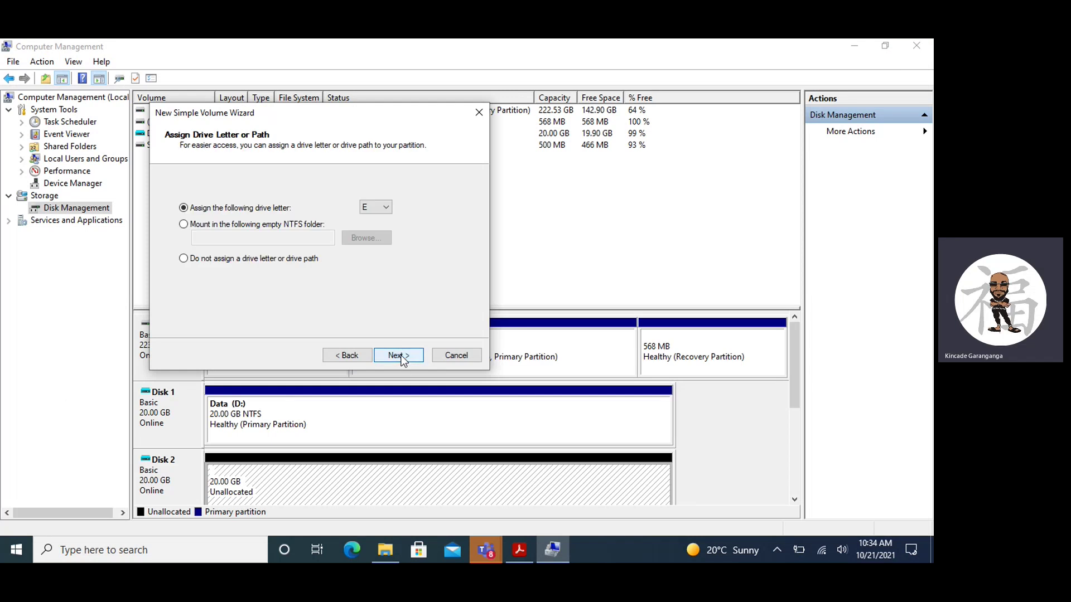
pyautogui.click(401, 357)
# Label Disk 2's NTFS volume Data, create it, and close the new drive's file window
pyautogui.moveTo(385, 274); pyautogui.dragTo(285, 281)
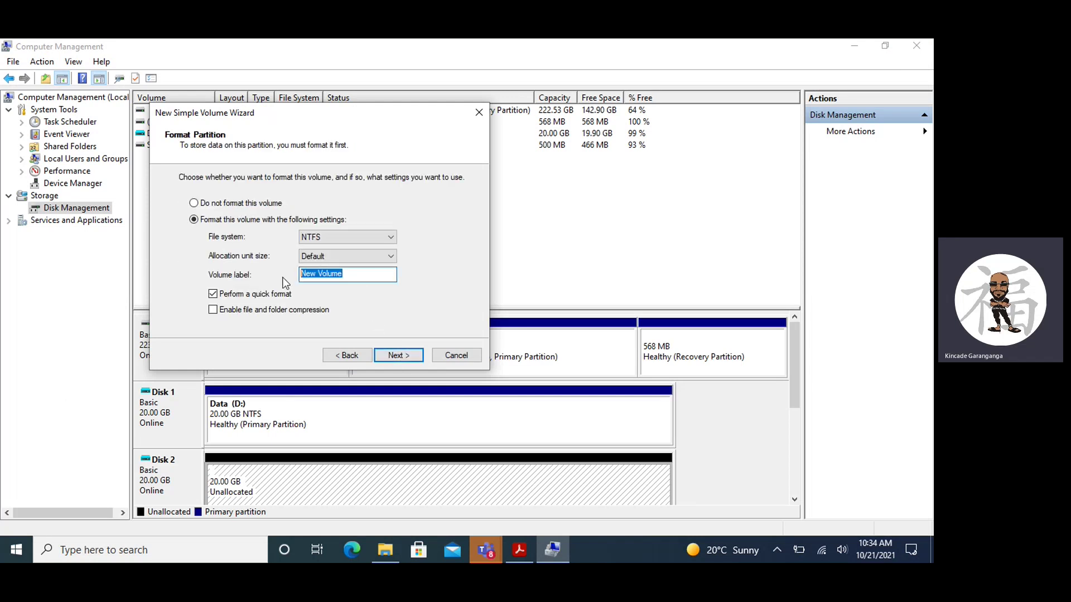
pyautogui.write('Data')
pyautogui.click(410, 357)
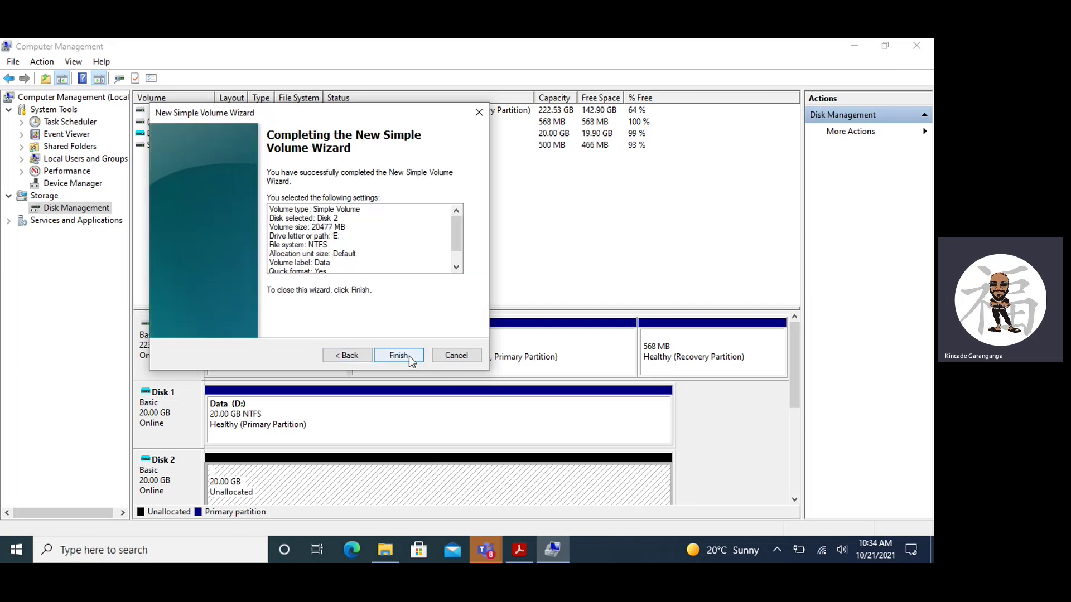
pyautogui.click(410, 357)
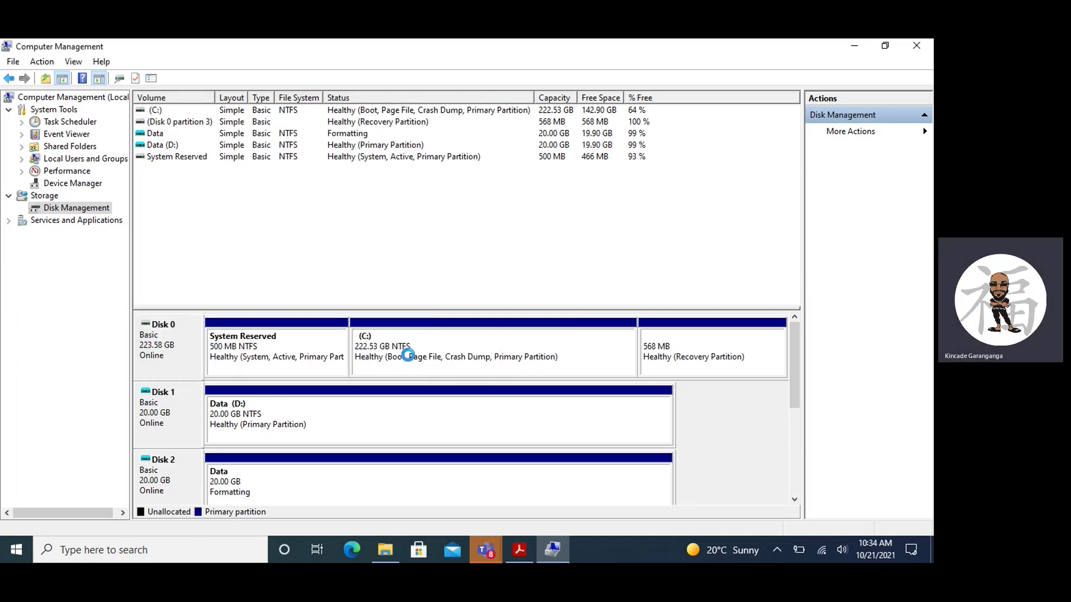
pyautogui.click(915, 46)
# Start a new simple volume on Disk 3's unallocated space with a size of 20477 MB and drive letter F
pyautogui.moveTo(797, 344); pyautogui.dragTo(797, 417)
pyautogui.rightClick(324, 343)
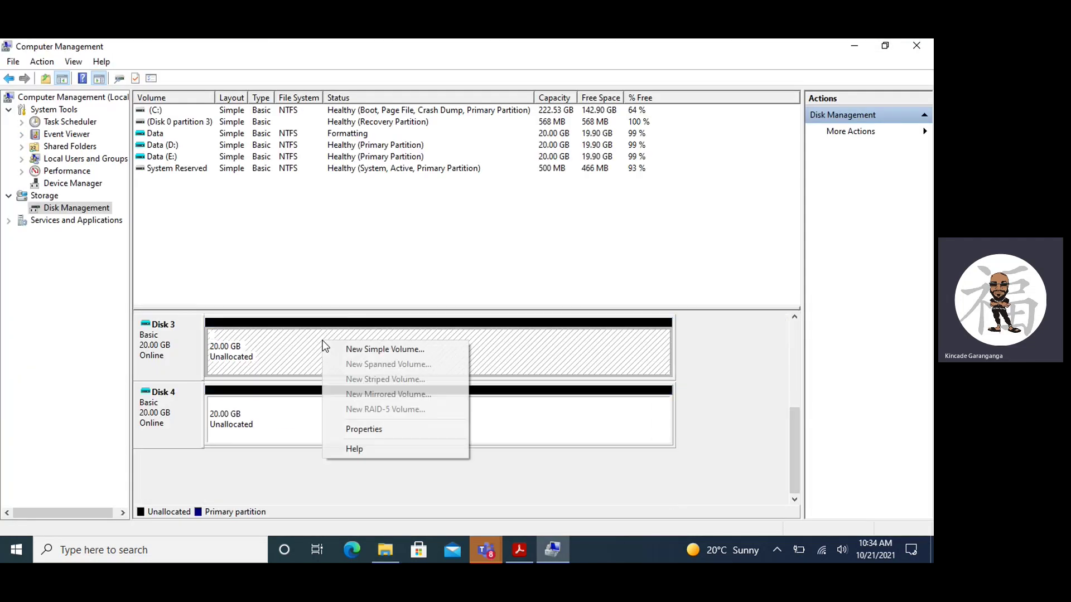
pyautogui.click(377, 353)
pyautogui.click(390, 357)
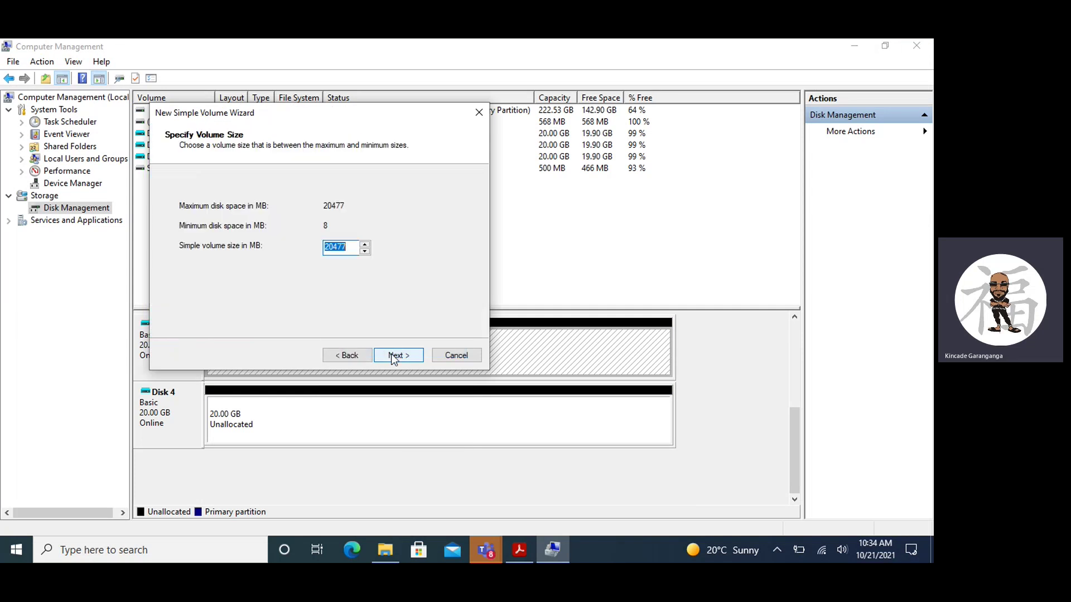
pyautogui.click(398, 360)
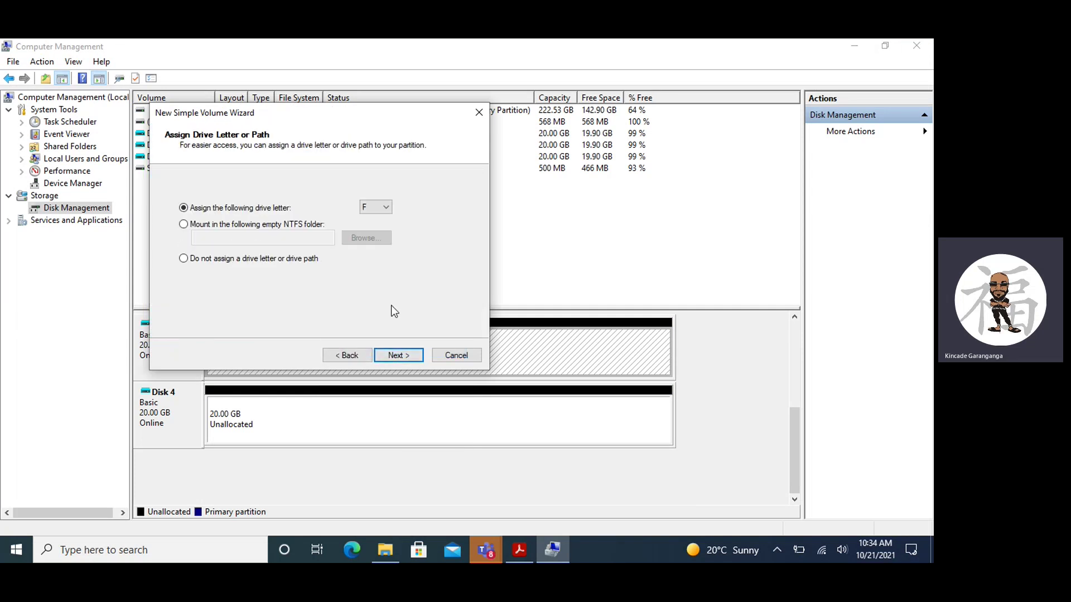
pyautogui.click(406, 355)
# Label Disk 3's NTFS volume Data, enable file and folder compression, create it, and close the new drive's file window
pyautogui.click(357, 276)
pyautogui.moveTo(357, 275); pyautogui.dragTo(279, 277)
pyautogui.write('Data')
pyautogui.click(275, 311)
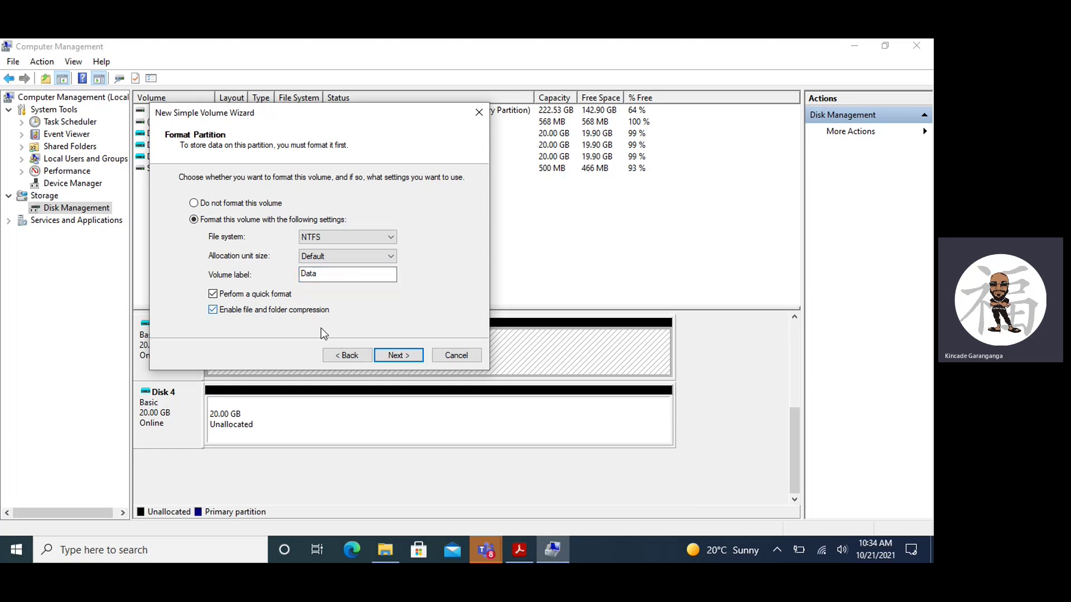
pyautogui.click(394, 356)
pyautogui.click(394, 356)
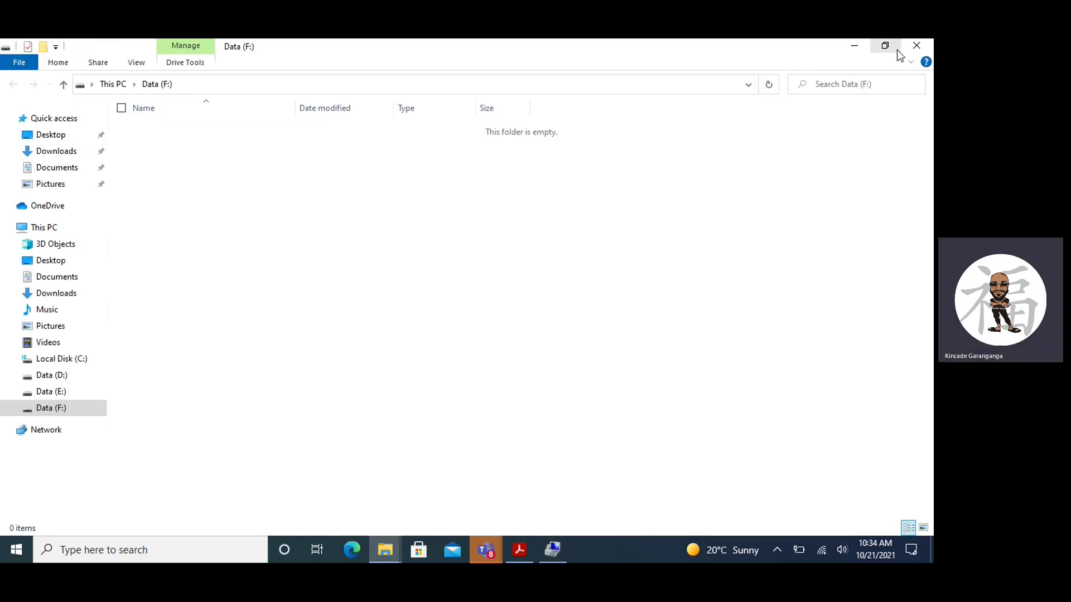
pyautogui.click(918, 46)
# Start a new simple volume on Disk 4's unallocated space with a size of 20477 MB and drive letter G
pyautogui.rightClick(336, 414)
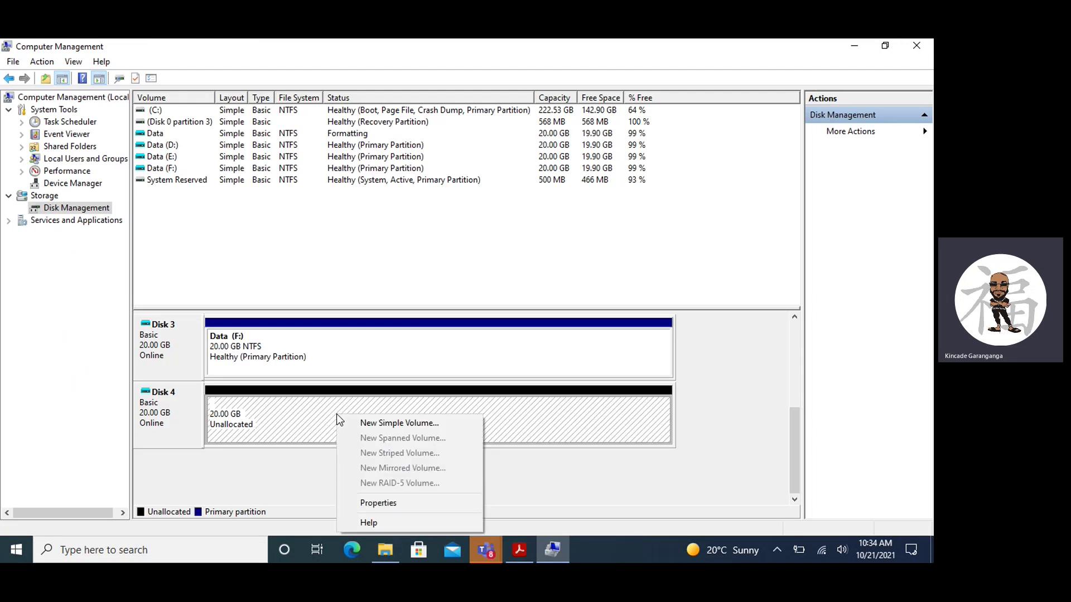
pyautogui.click(409, 422)
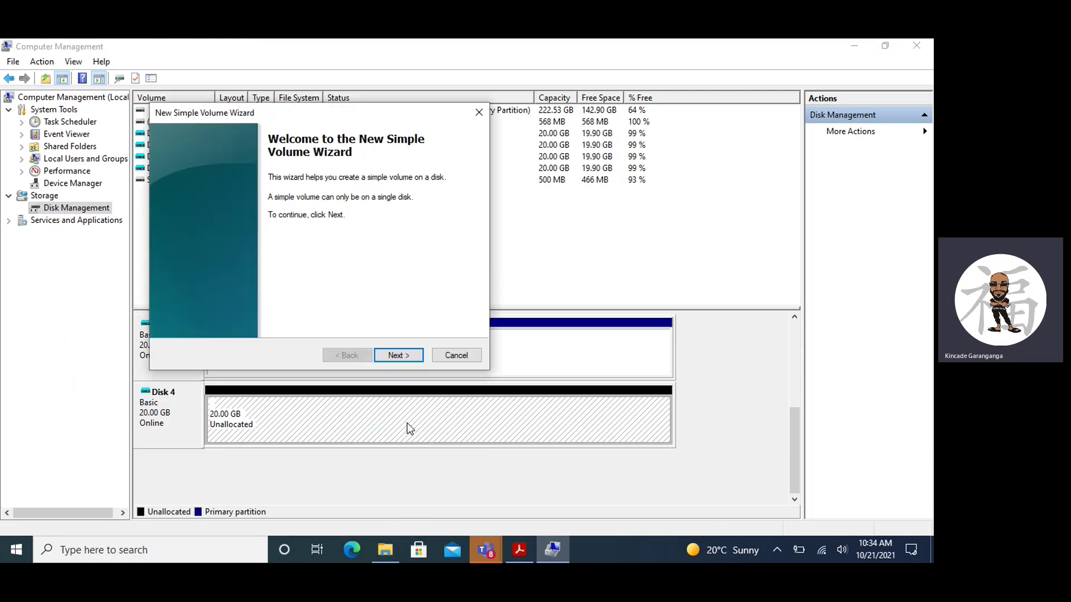
pyautogui.click(399, 356)
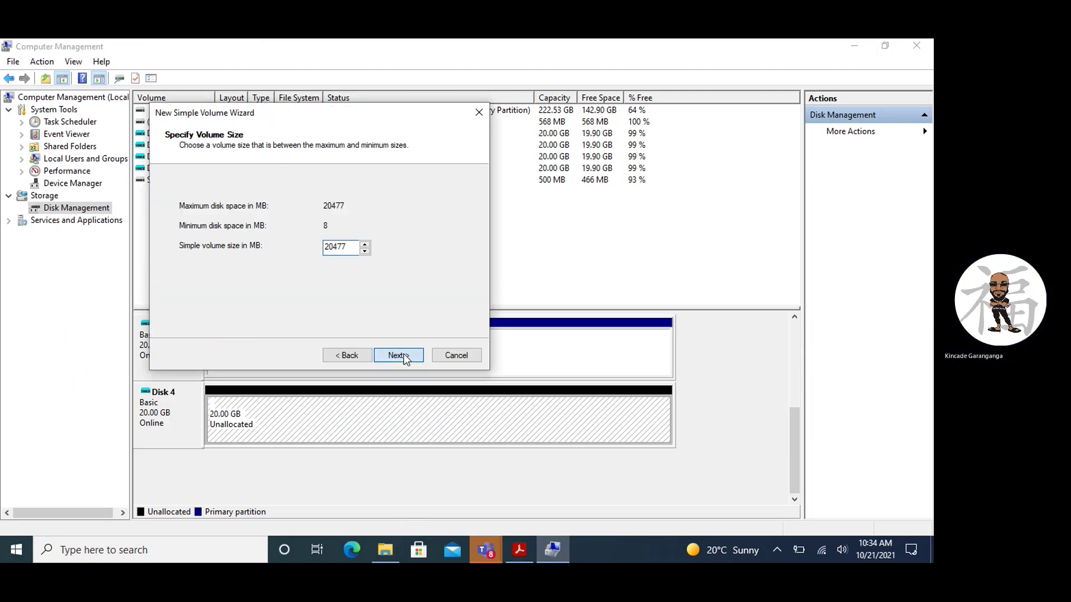
pyautogui.click(404, 356)
pyautogui.click(404, 356)
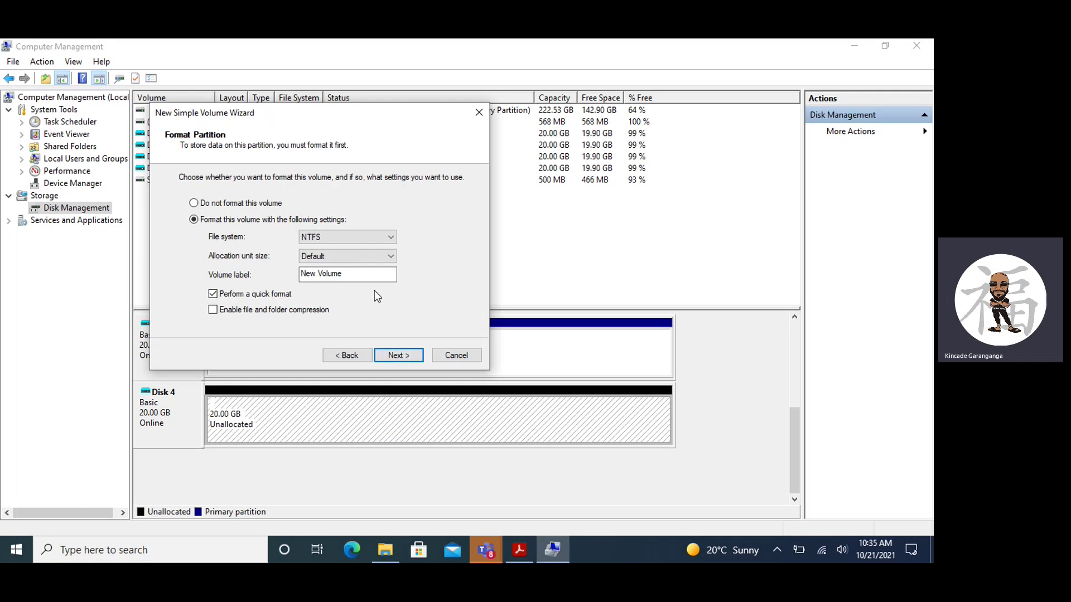
# Label Disk 4's NTFS volume Data, create it, and close the new drive's file window
pyautogui.moveTo(359, 275); pyautogui.dragTo(267, 281)
pyautogui.write('Data')
pyautogui.click(396, 356)
pyautogui.click(396, 356)
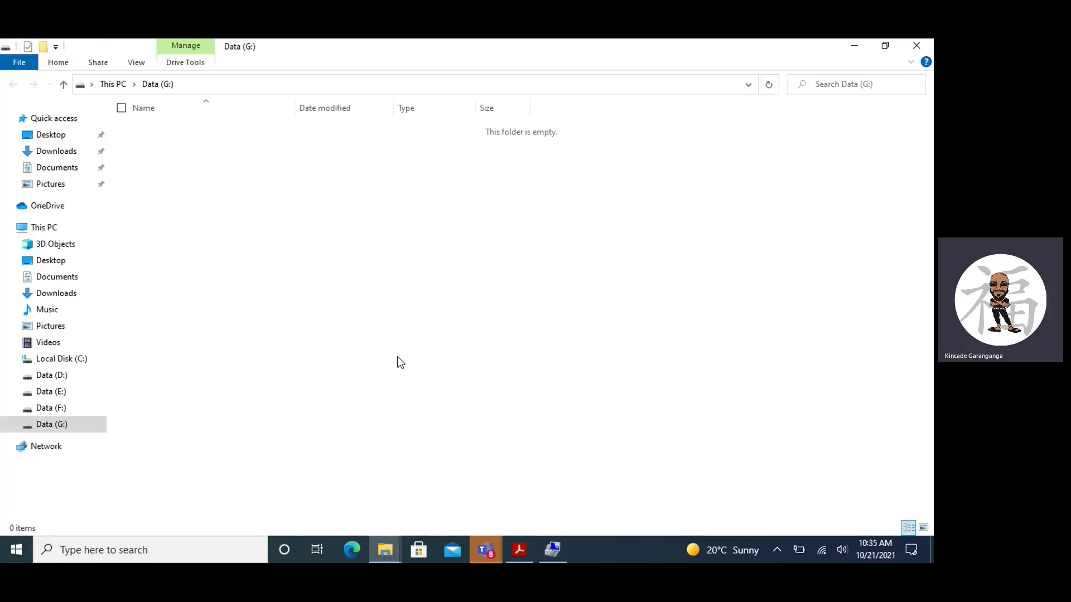
pyautogui.click(918, 43)
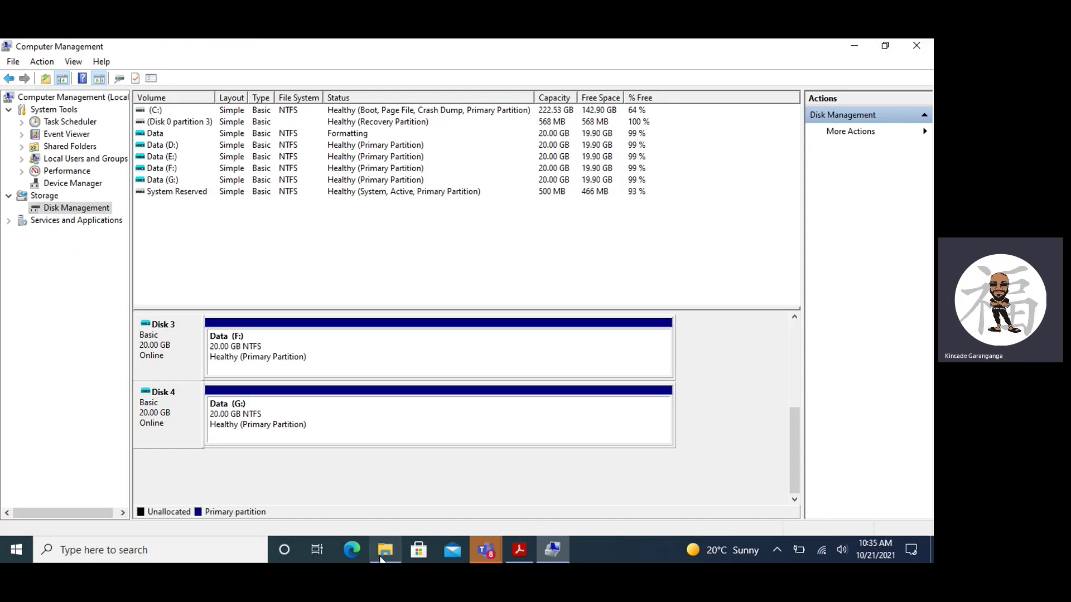
# Check the new Data drives under This PC in File Explorer, and close File Explorer and Computer Management
pyautogui.moveTo(383, 552)
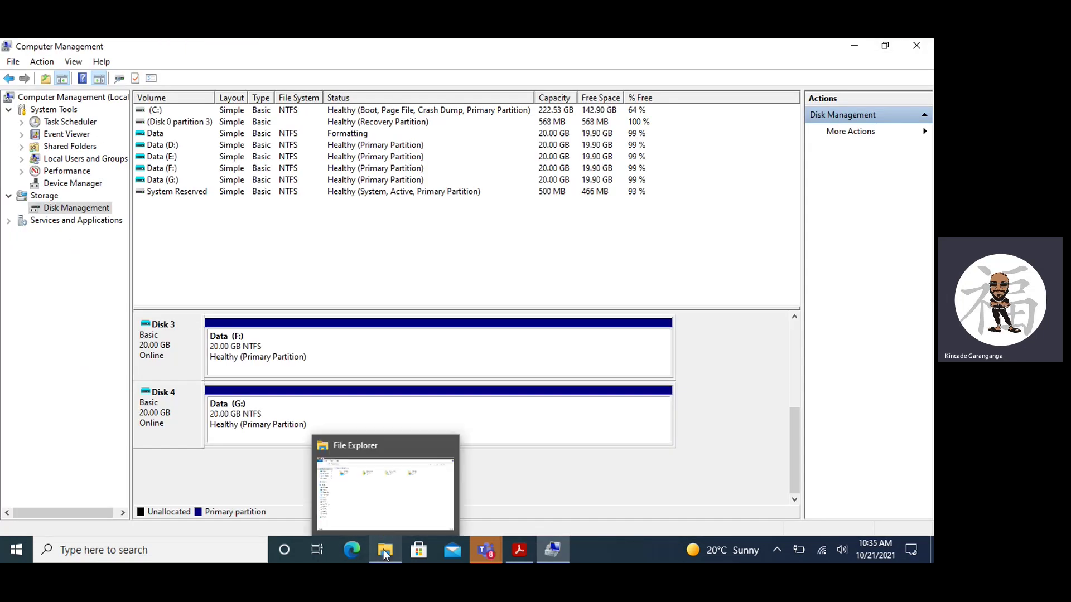
pyautogui.click(383, 505)
pyautogui.click(55, 227)
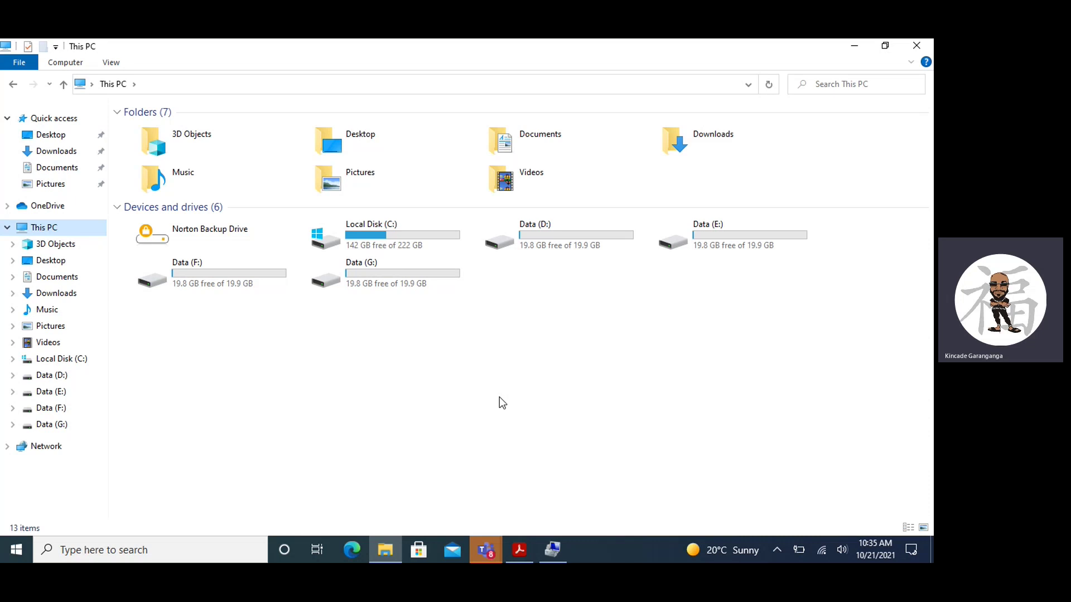
pyautogui.click(927, 49)
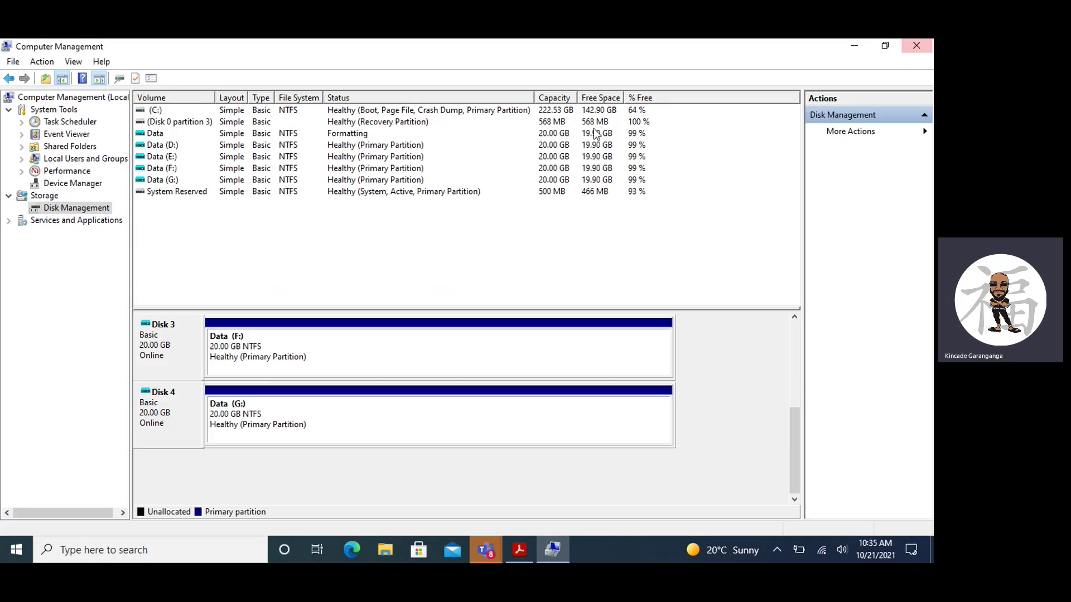
pyautogui.click(917, 45)
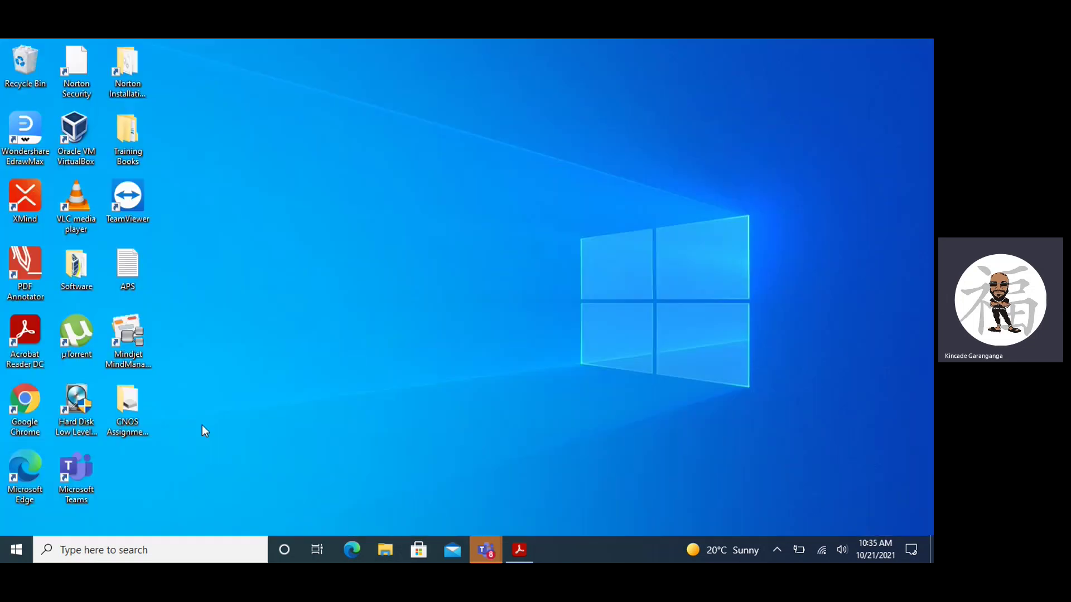
# Open Control Panel and consult the Q.2.2 storage space requirements in the CNOS Assignment 1 PDF
pyautogui.click(135, 550)
pyautogui.write('control')
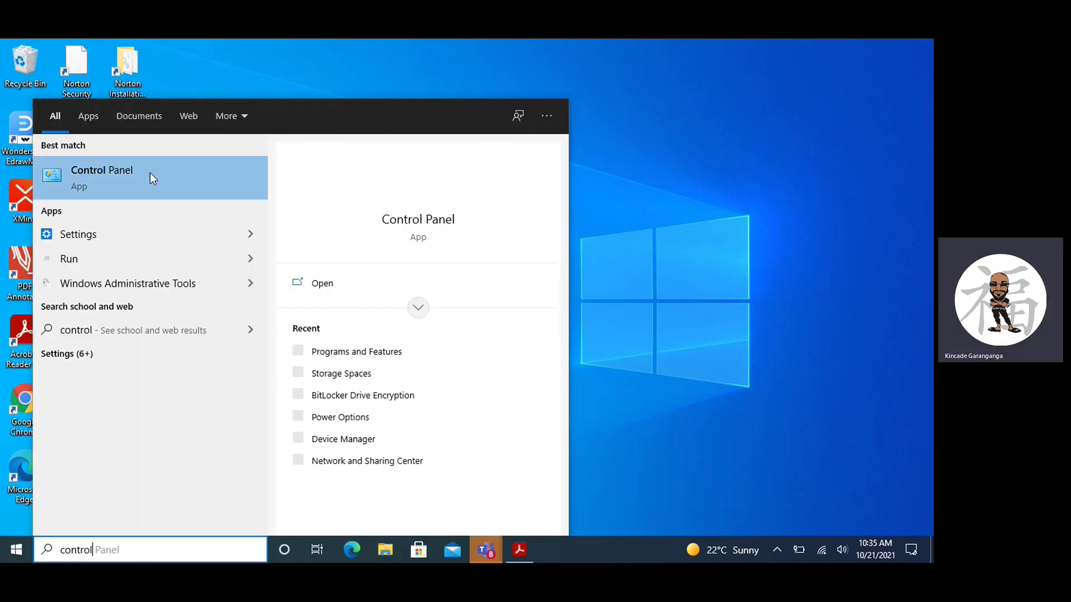
pyautogui.click(152, 174)
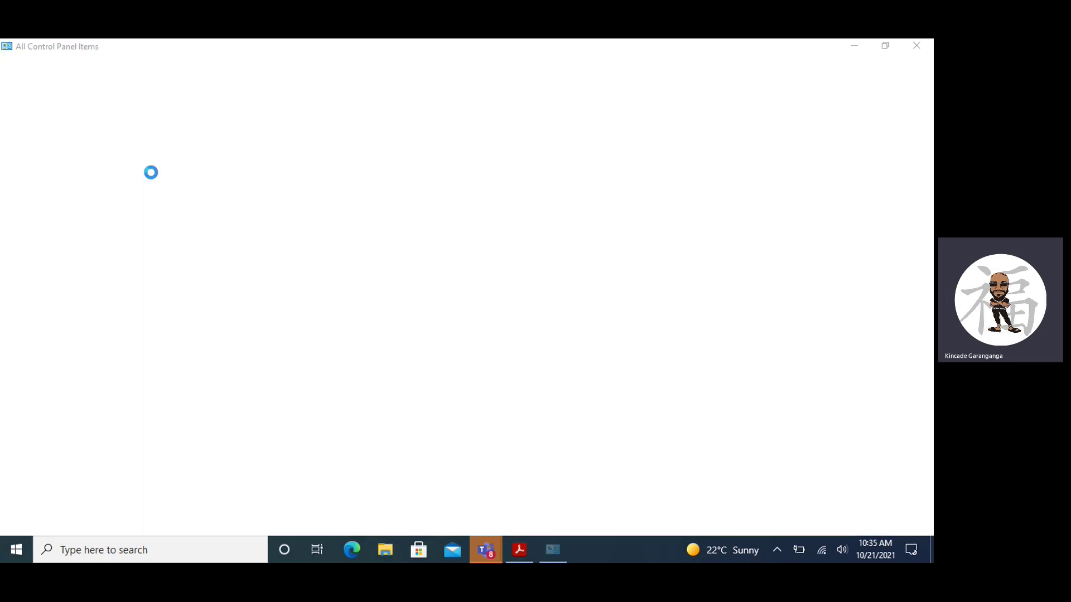
pyautogui.click(519, 551)
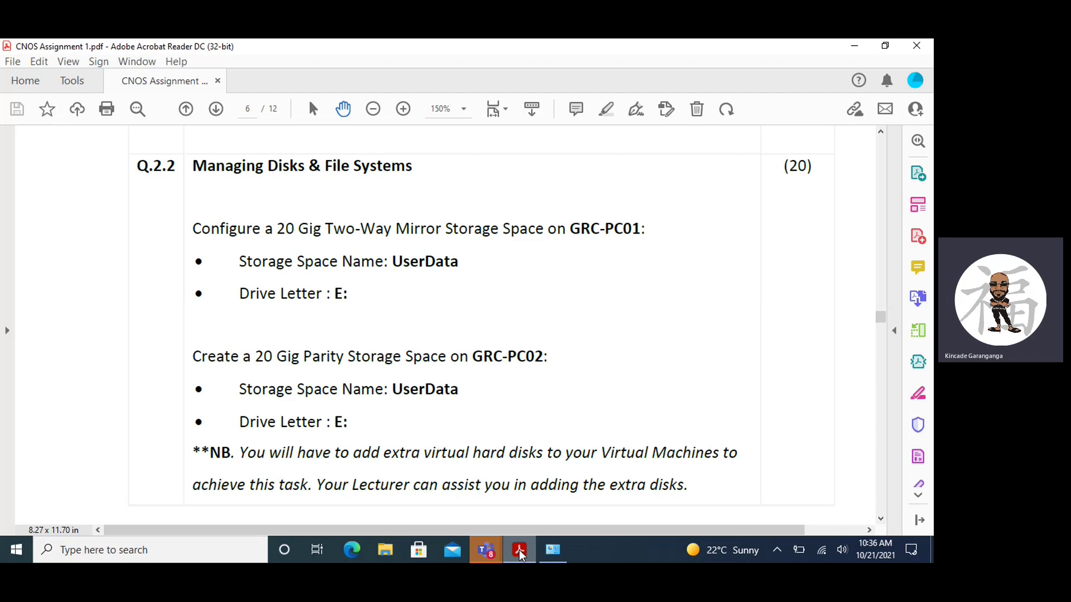
pyautogui.click(854, 46)
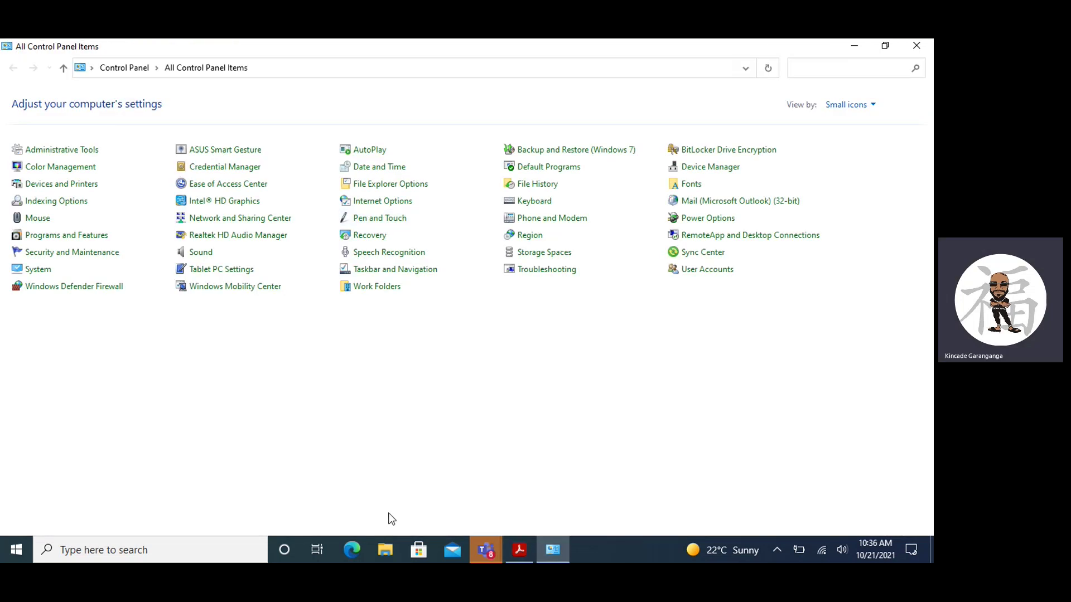
# Create a new storage pool in Storage Spaces from Disk 1 (D:) and Disk 3 (F:)
pyautogui.click(551, 252)
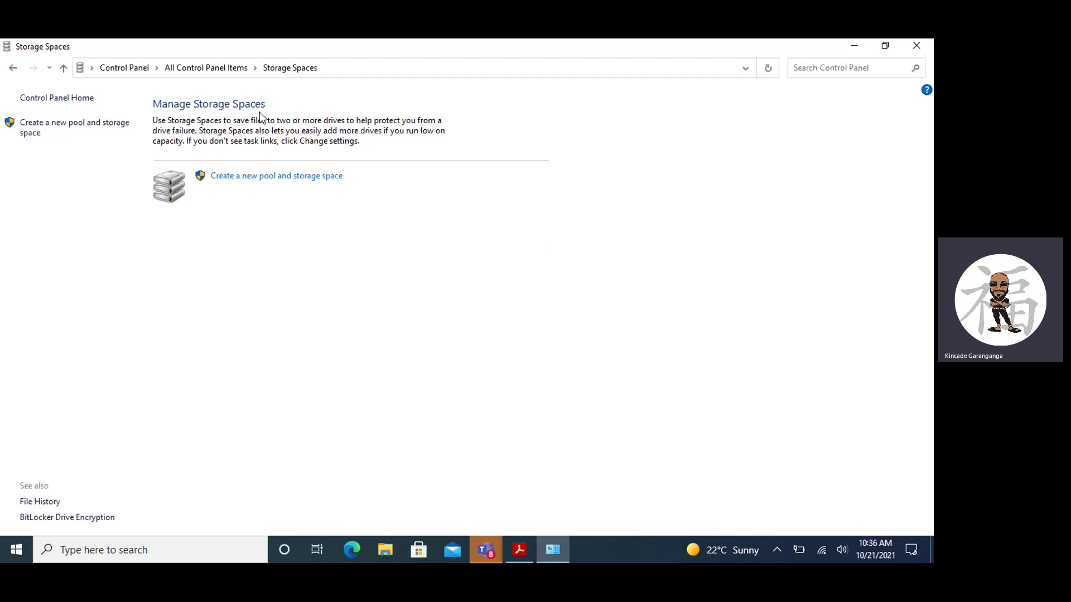
pyautogui.click(273, 178)
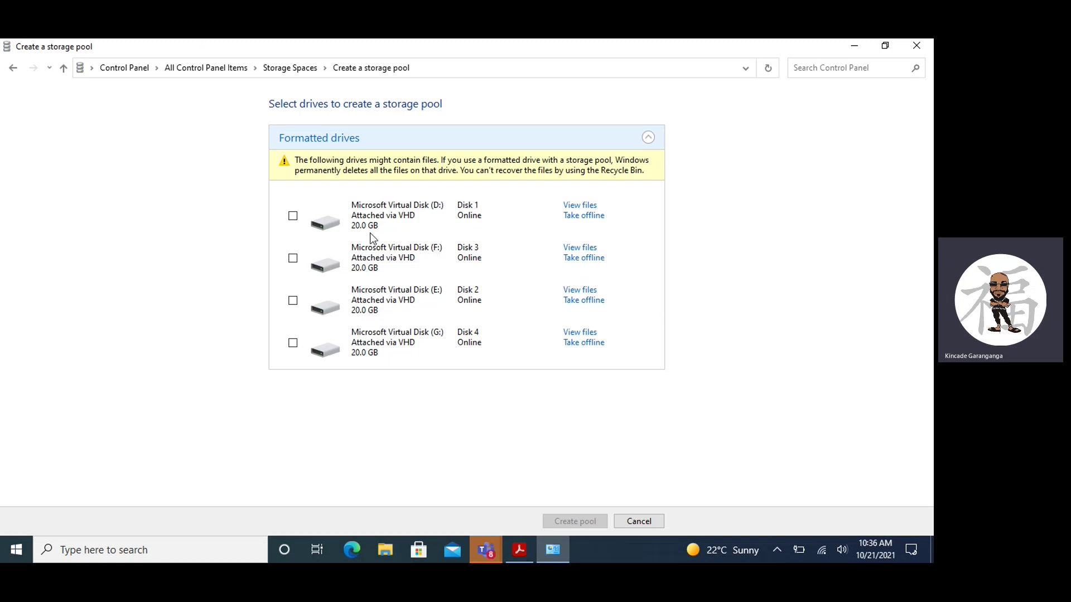
pyautogui.click(293, 217)
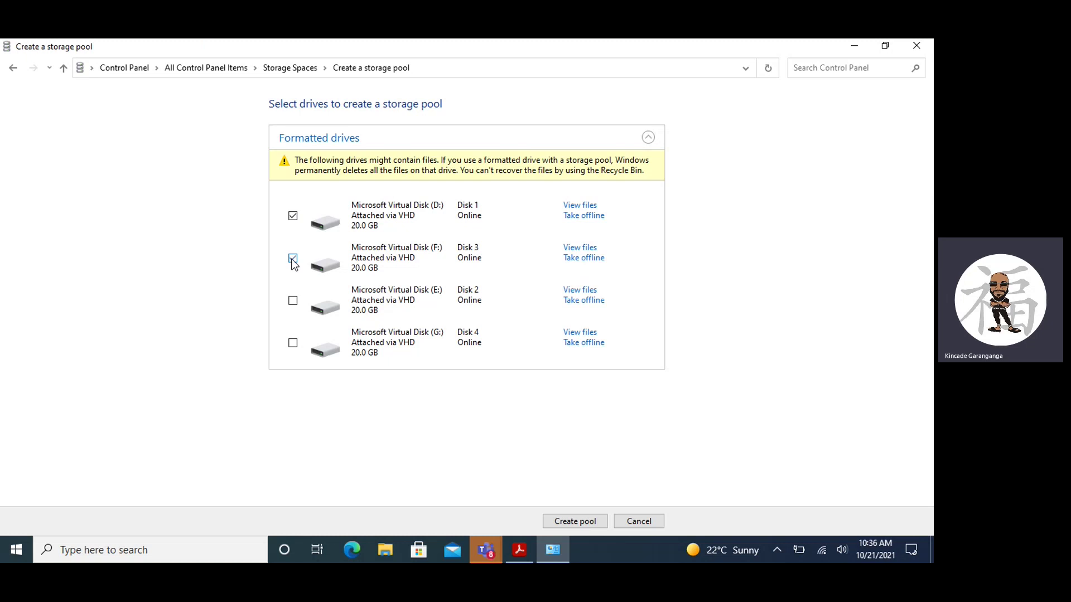
pyautogui.click(570, 523)
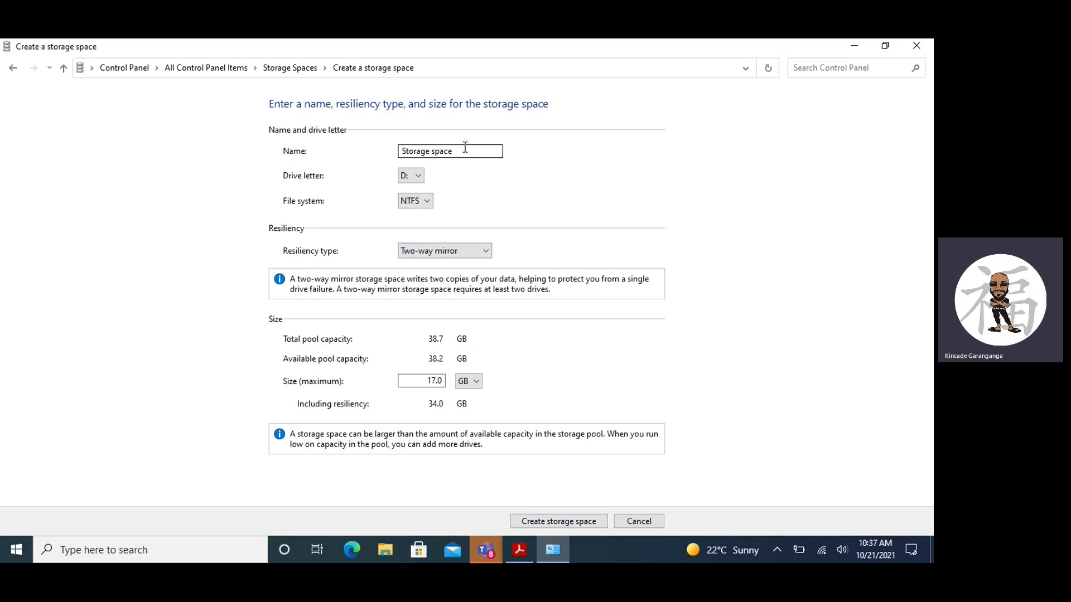
# Configure the storage space with the name UserData and drive letter H:, keeping the Two-way mirror resiliency type
pyautogui.moveTo(464, 152); pyautogui.dragTo(378, 150)
pyautogui.press('BackSpace')
pyautogui.hotkey('ctrl', 'z')
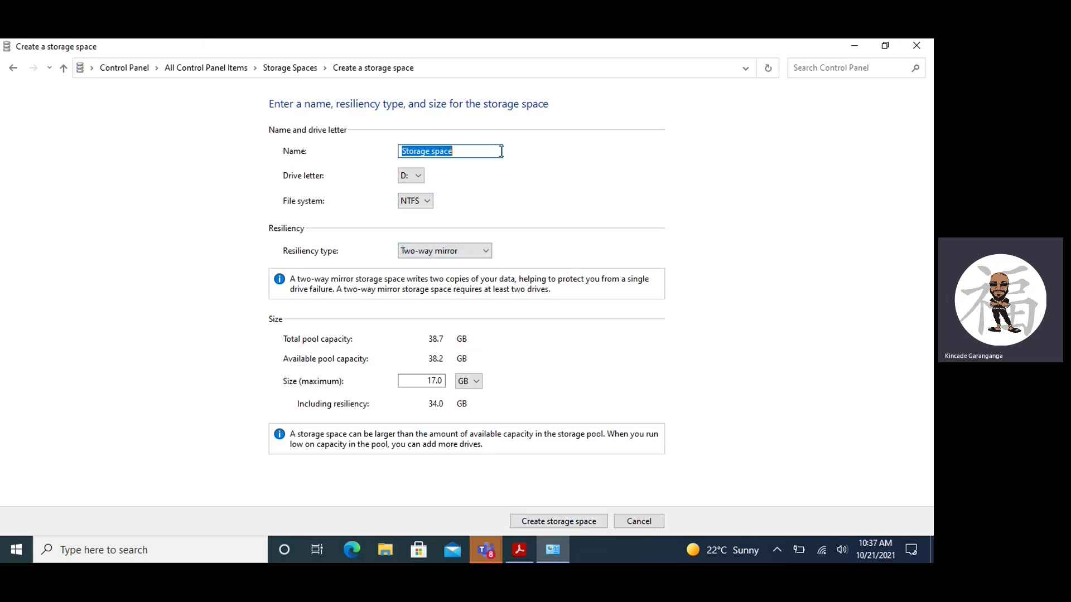
pyautogui.write('UserDatat')
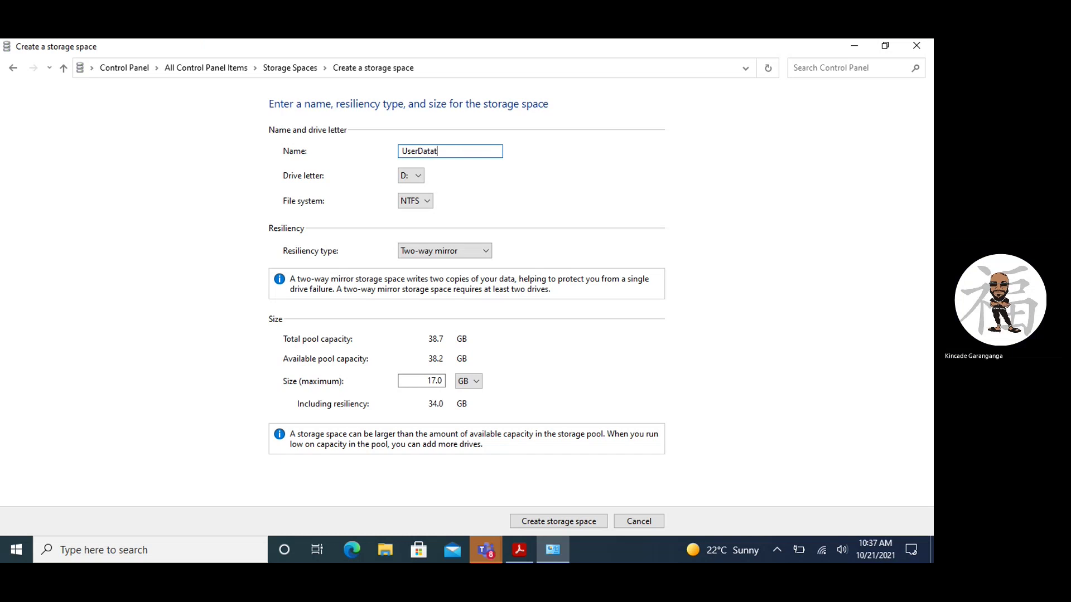
pyautogui.click(418, 180)
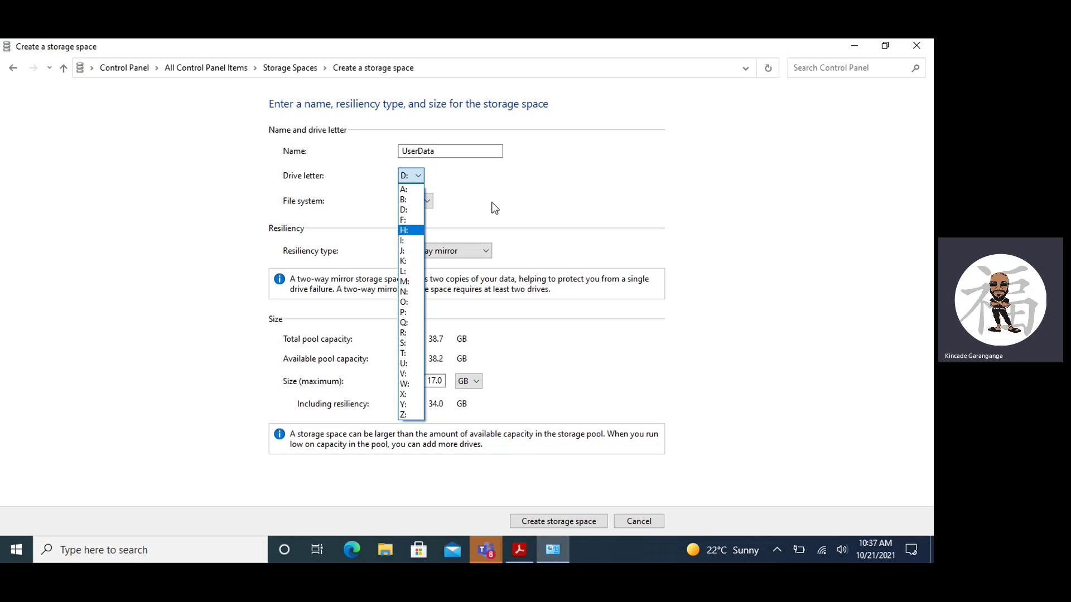
pyautogui.click(412, 230)
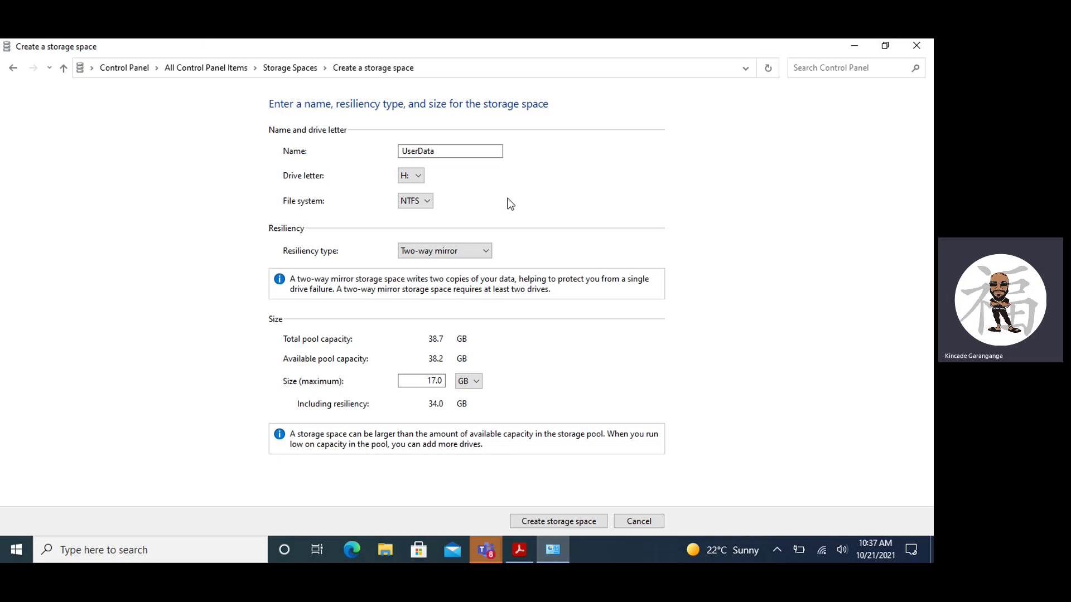
pyautogui.click(475, 251)
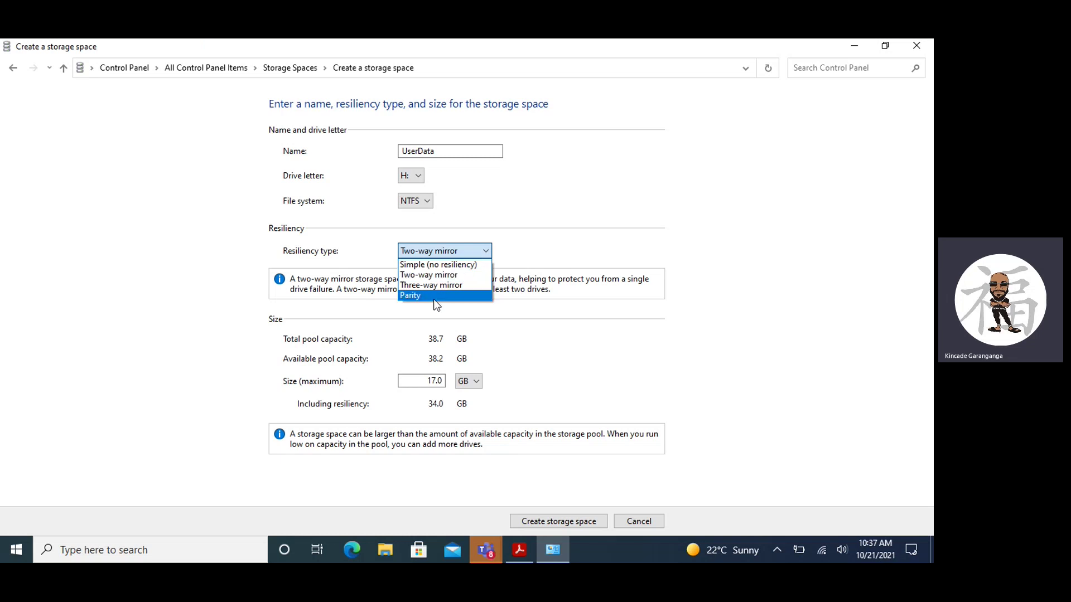
pyautogui.click(532, 210)
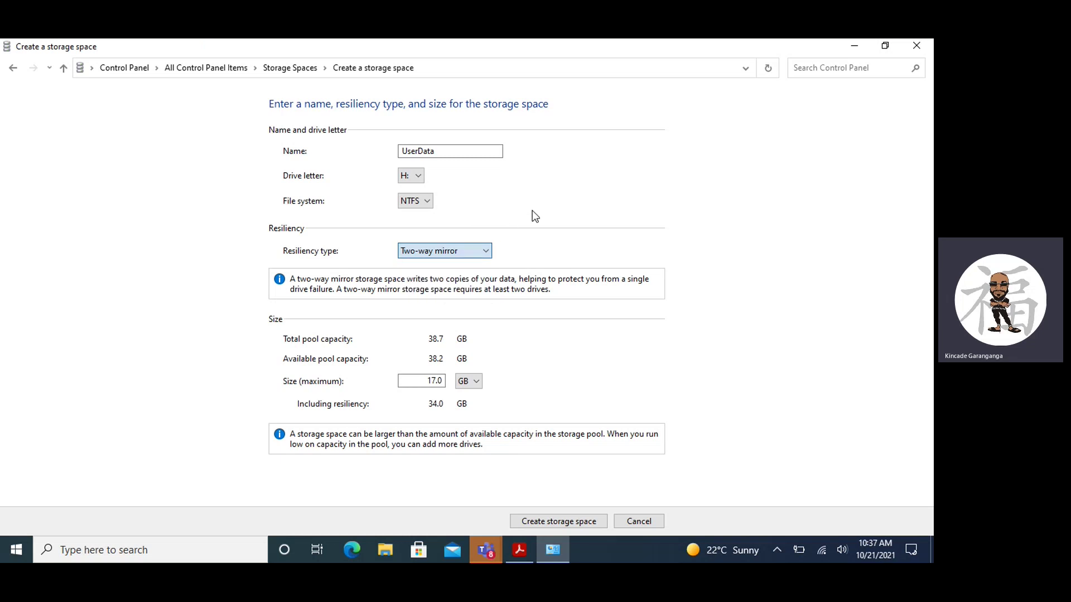
# Set the UserData storage space's maximum size to 20 GB and create the storage space
pyautogui.doubleClick(428, 380)
pyautogui.write('20')
pyautogui.click(546, 523)
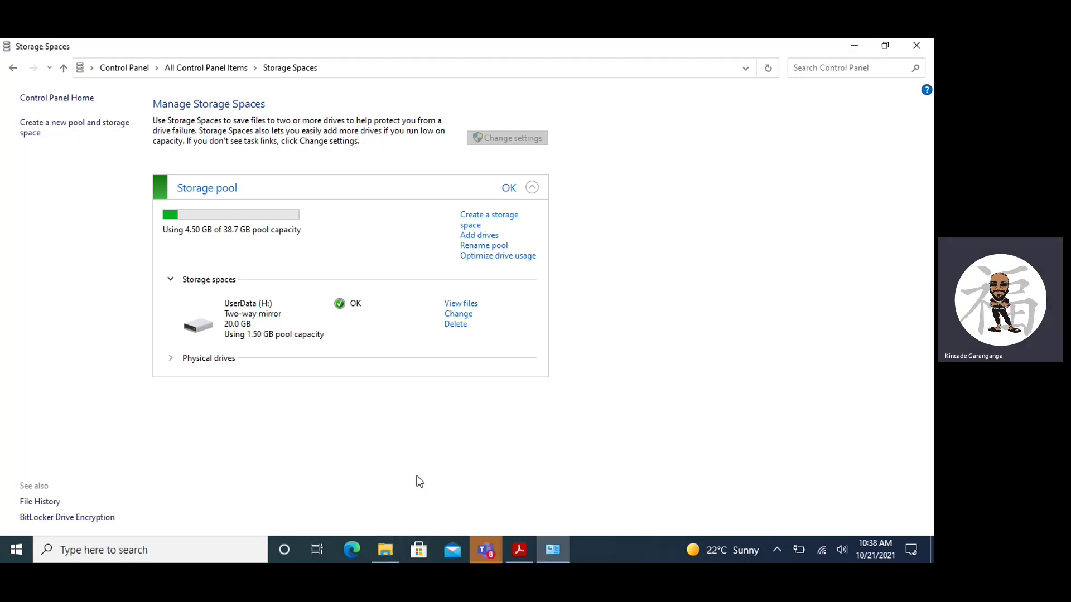
# Check the new UserData (H:) drive under This PC in File Explorer, and close File Explorer
pyautogui.click(854, 47)
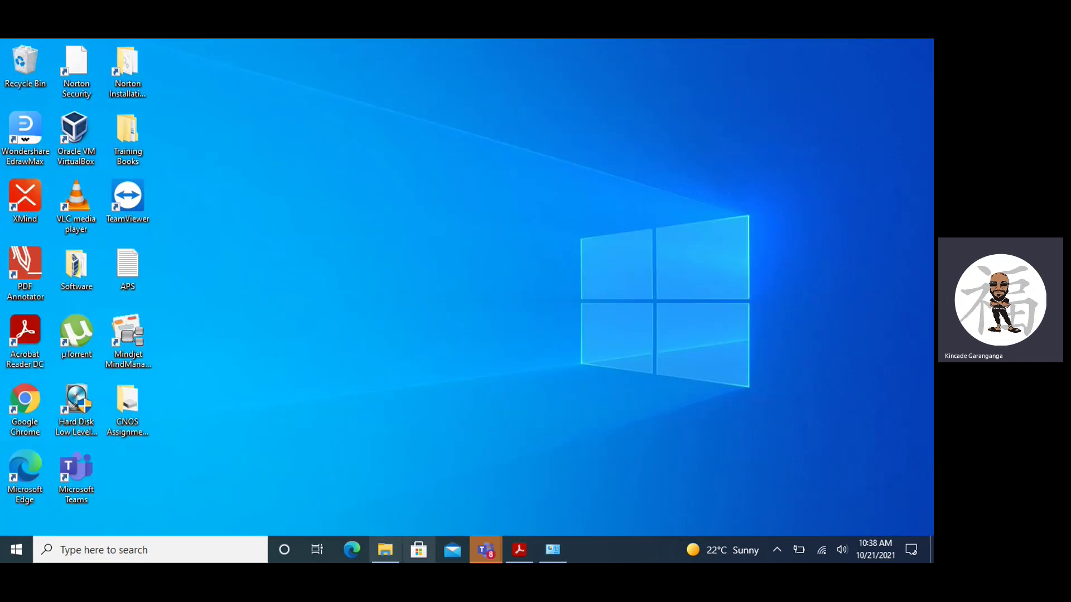
pyautogui.click(391, 547)
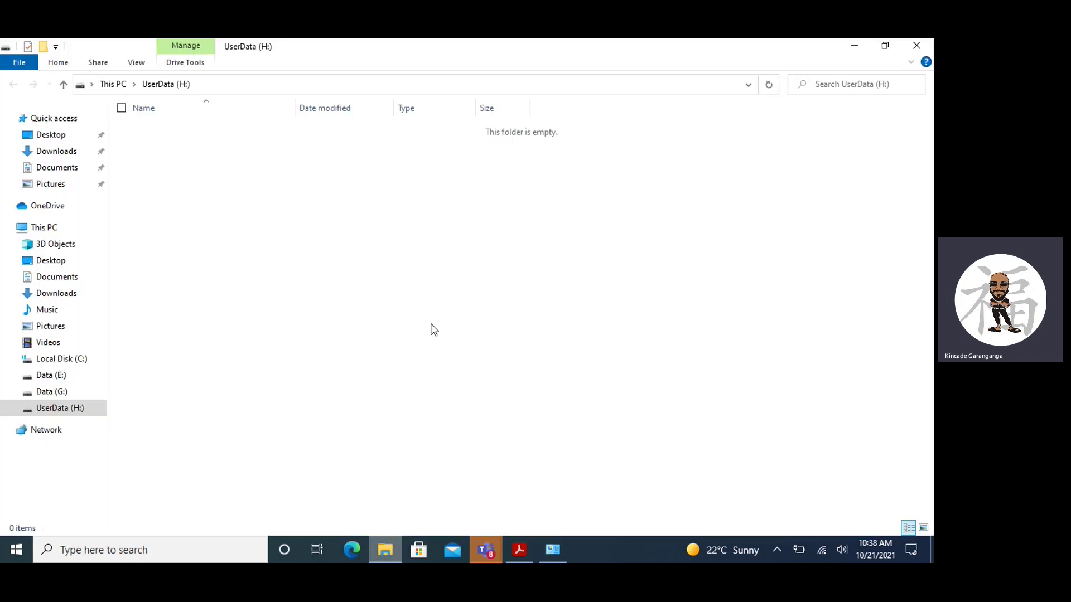
pyautogui.click(48, 228)
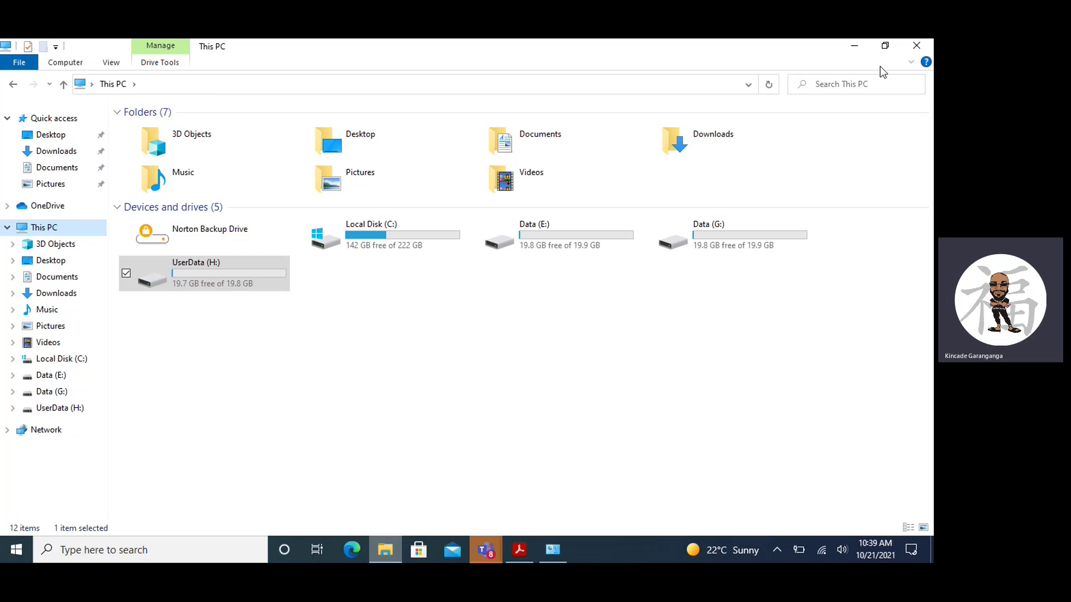
pyautogui.click(912, 53)
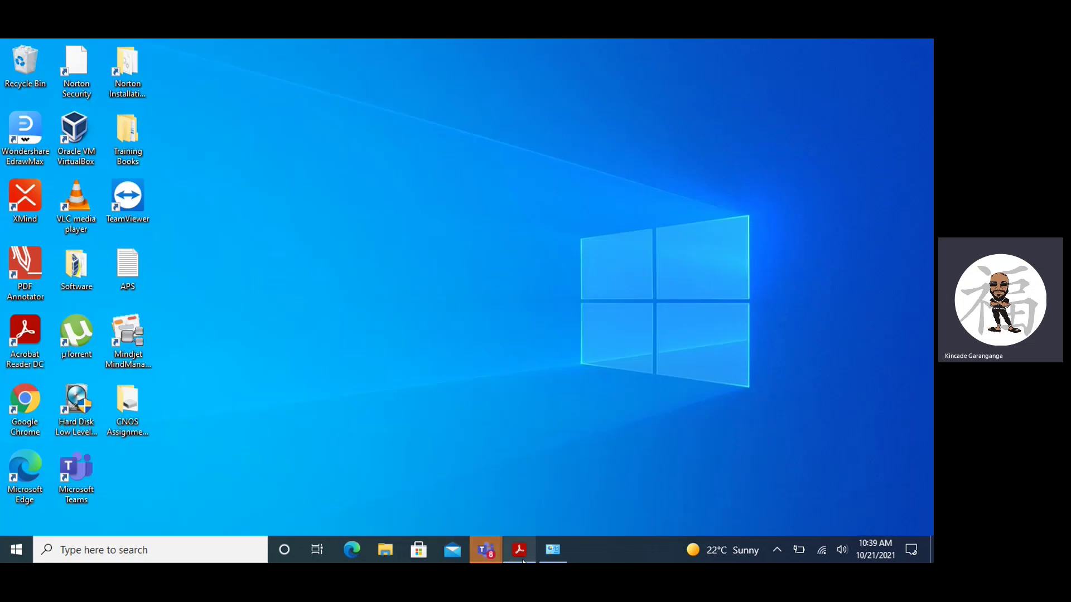
# Close Storage Spaces and read the CNOS Assignment 1 PDF from Q.2.2 to the BitLocker requirement above Q.2.7
pyautogui.click(522, 560)
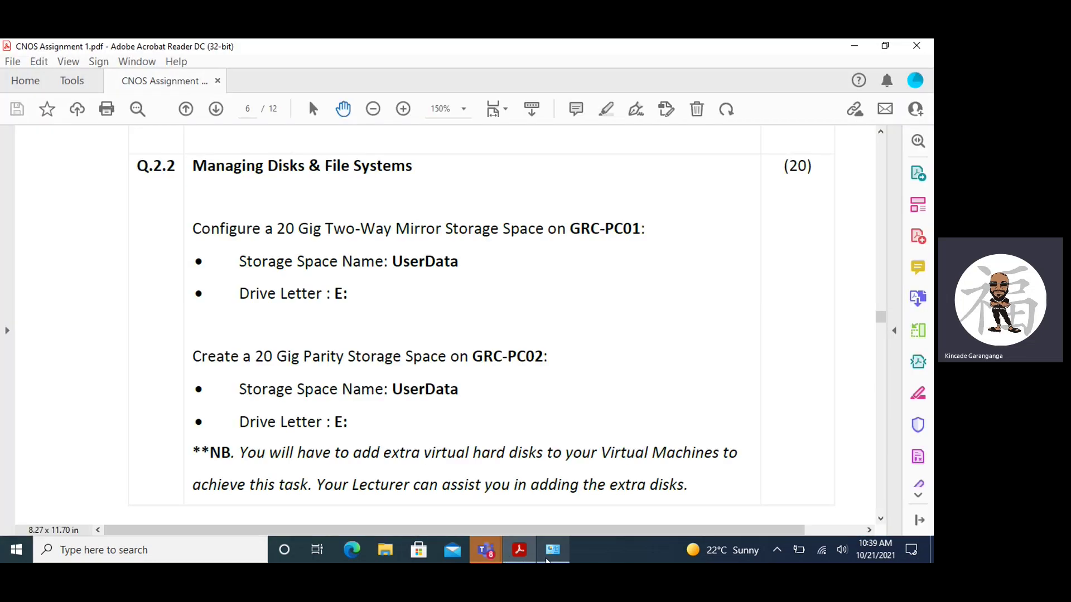
pyautogui.click(554, 551)
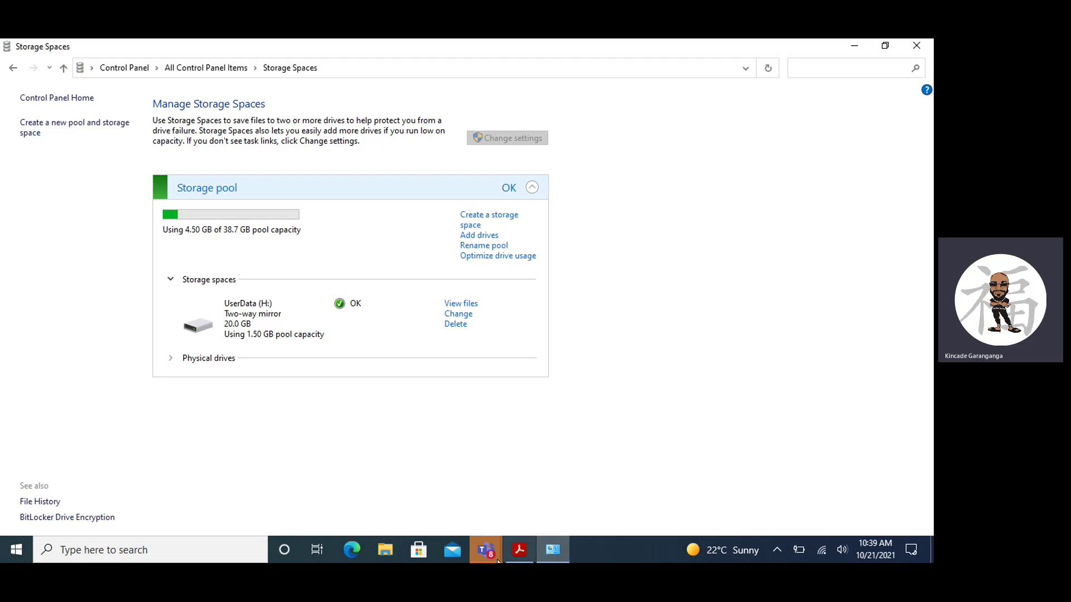
pyautogui.click(914, 49)
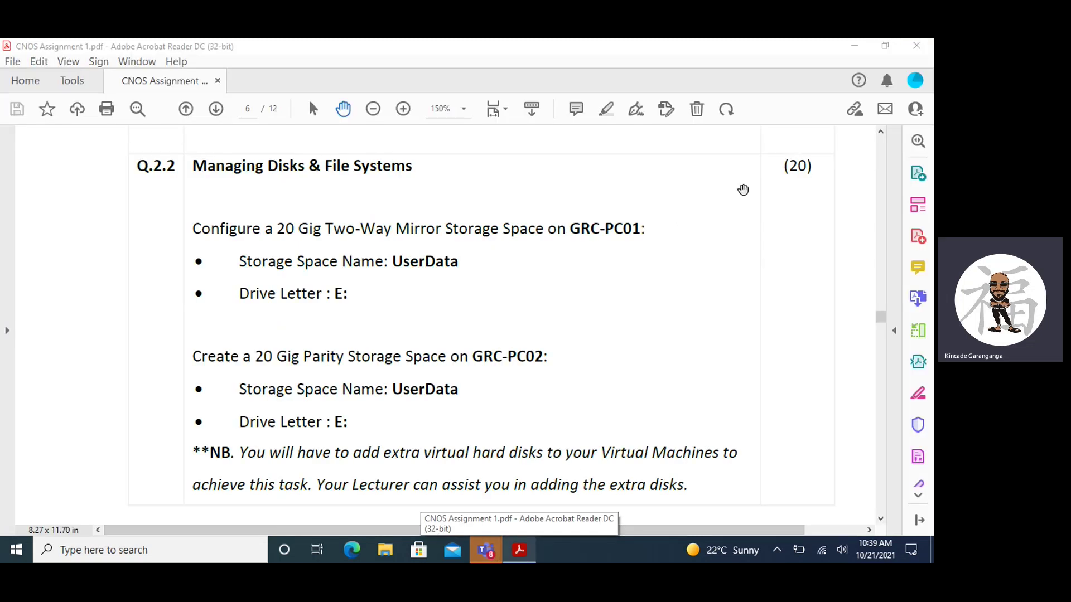
pyautogui.scroll(-20, 768, 243)
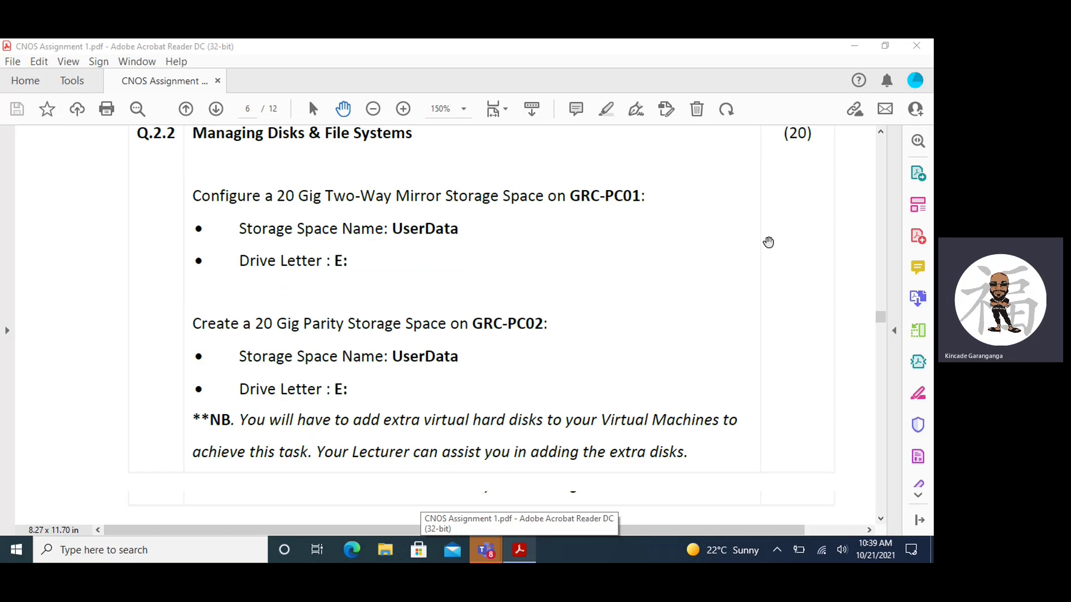
pyautogui.scroll(-20, 768, 242)
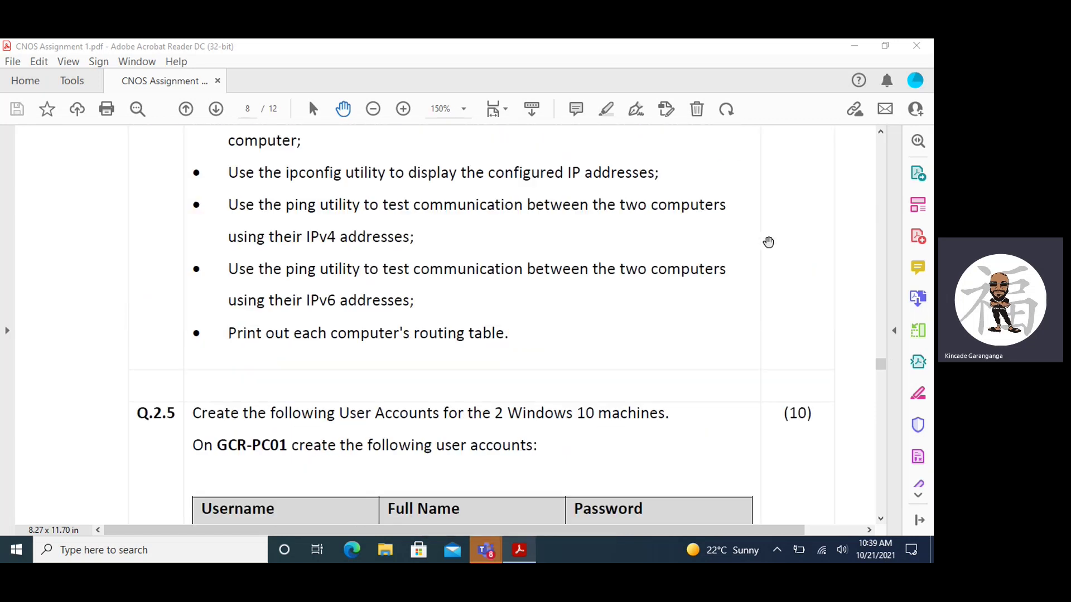
pyautogui.scroll(-15, 769, 242)
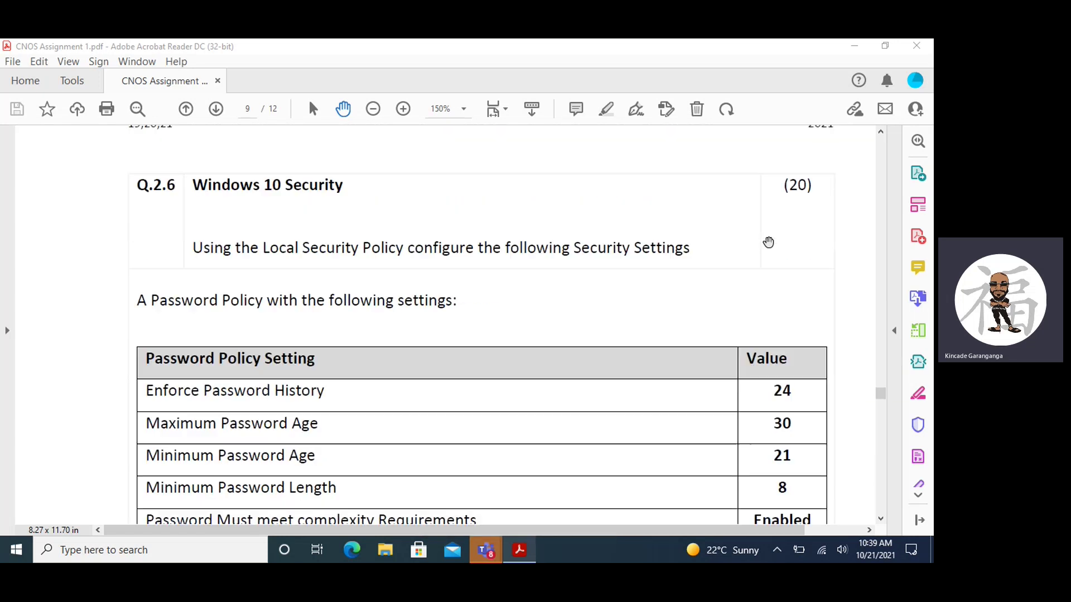
pyautogui.scroll(-20, 769, 242)
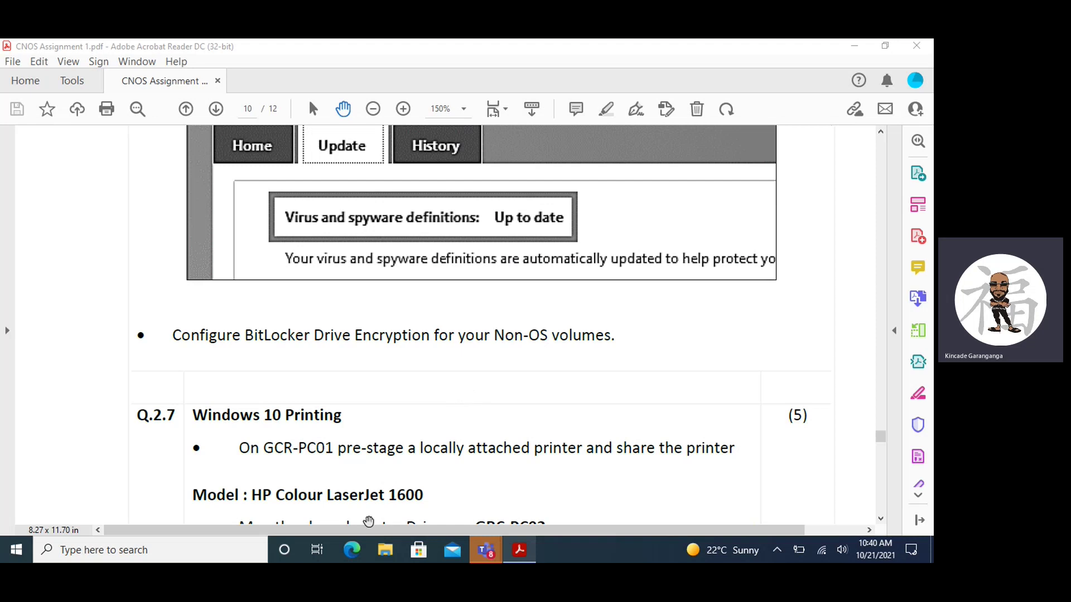
# Examine the non-OS volumes under This PC in File Explorer, and close the window
pyautogui.click(385, 552)
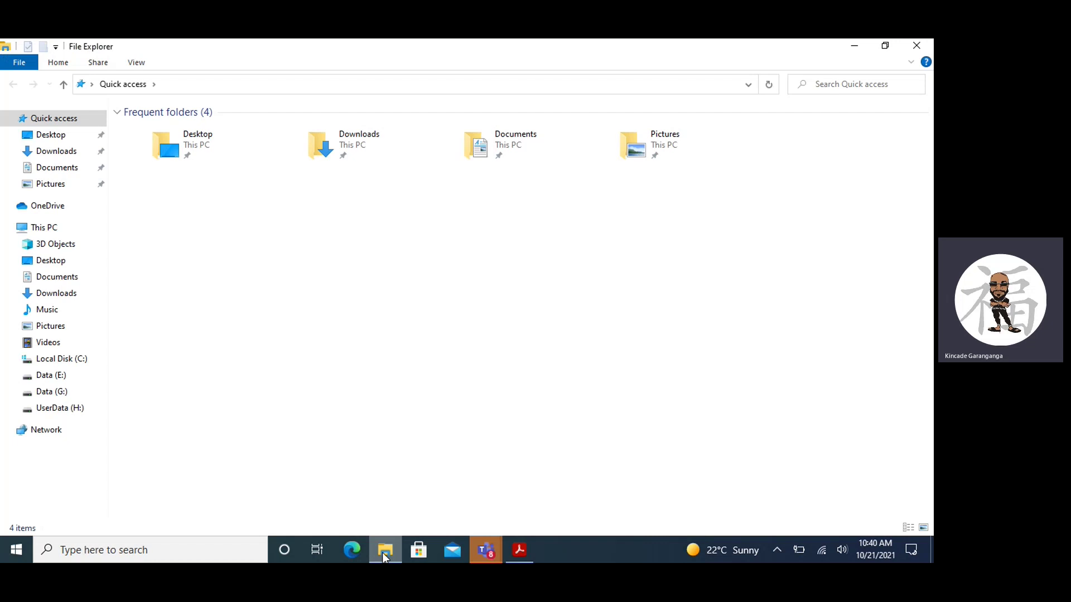
pyautogui.click(41, 229)
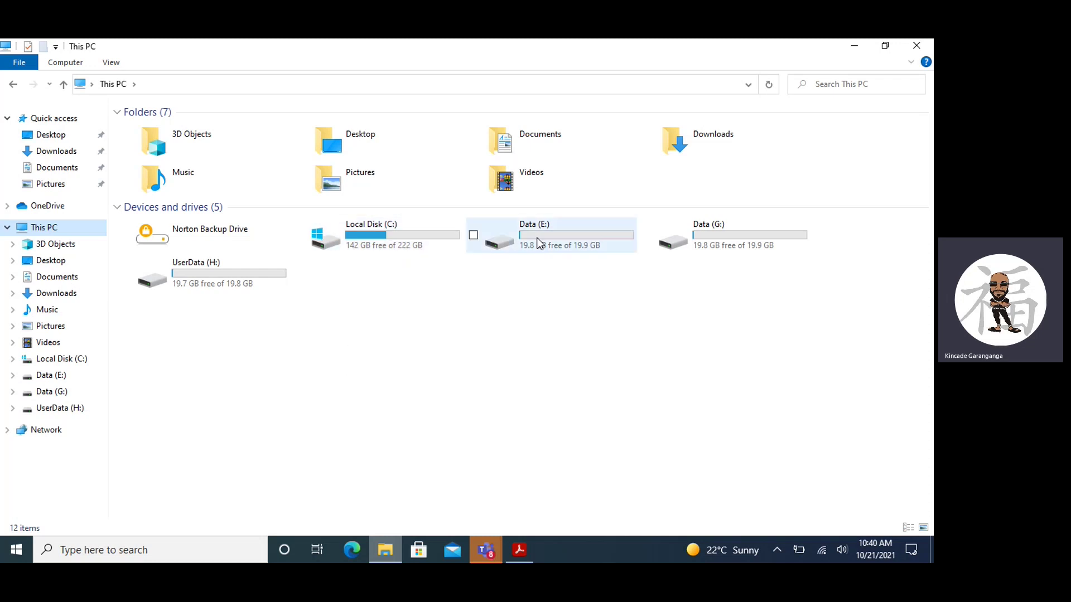
pyautogui.moveTo(536, 237)
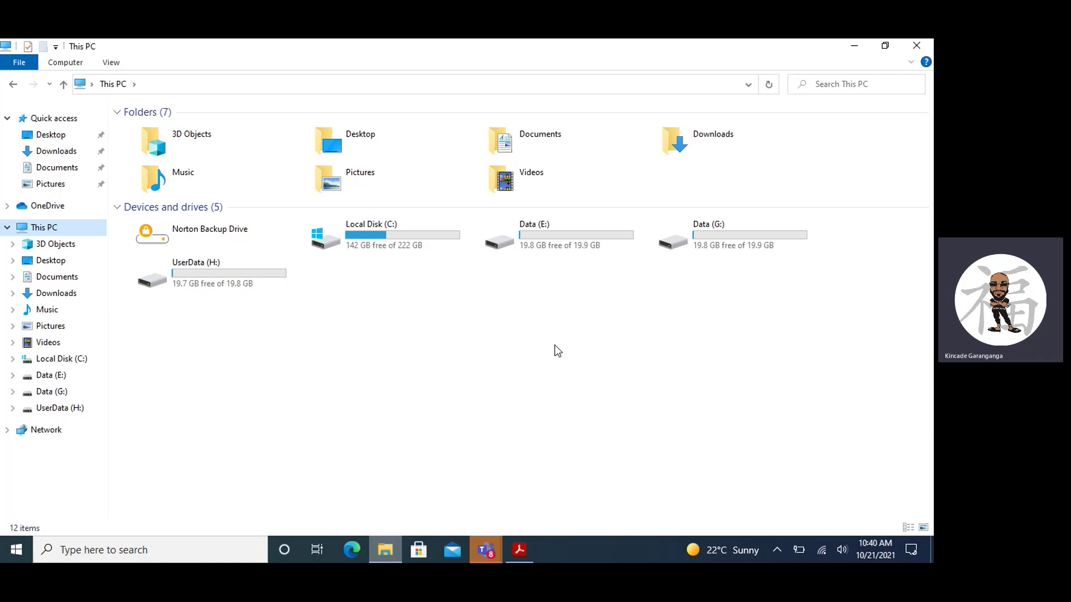
pyautogui.click(913, 51)
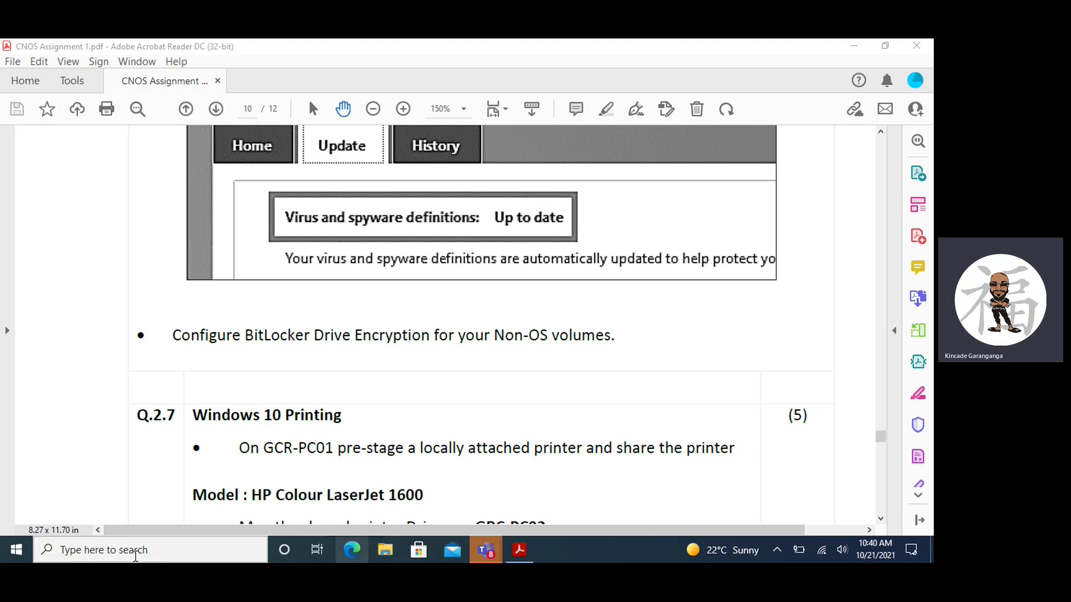
# Open BitLocker Drive Encryption from Control Panel
pyautogui.click(134, 559)
pyautogui.write('cont')
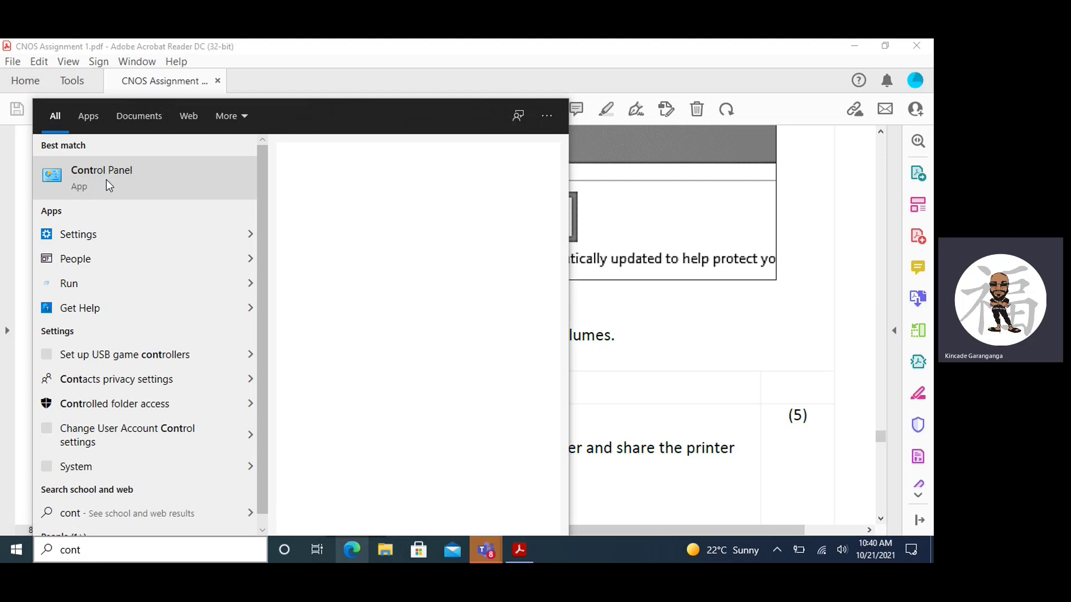
pyautogui.click(106, 180)
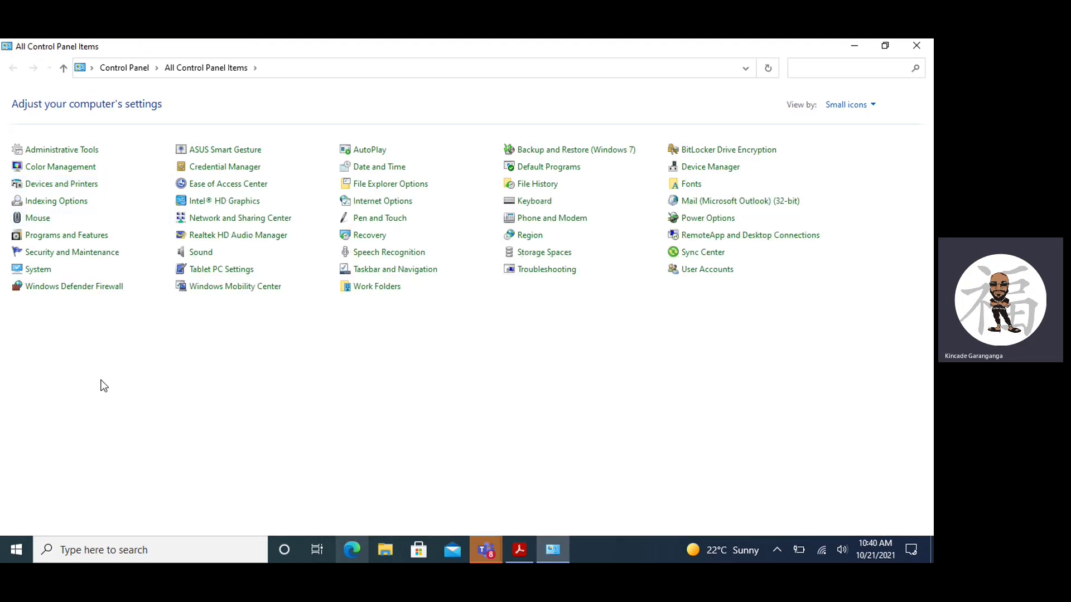
pyautogui.click(724, 153)
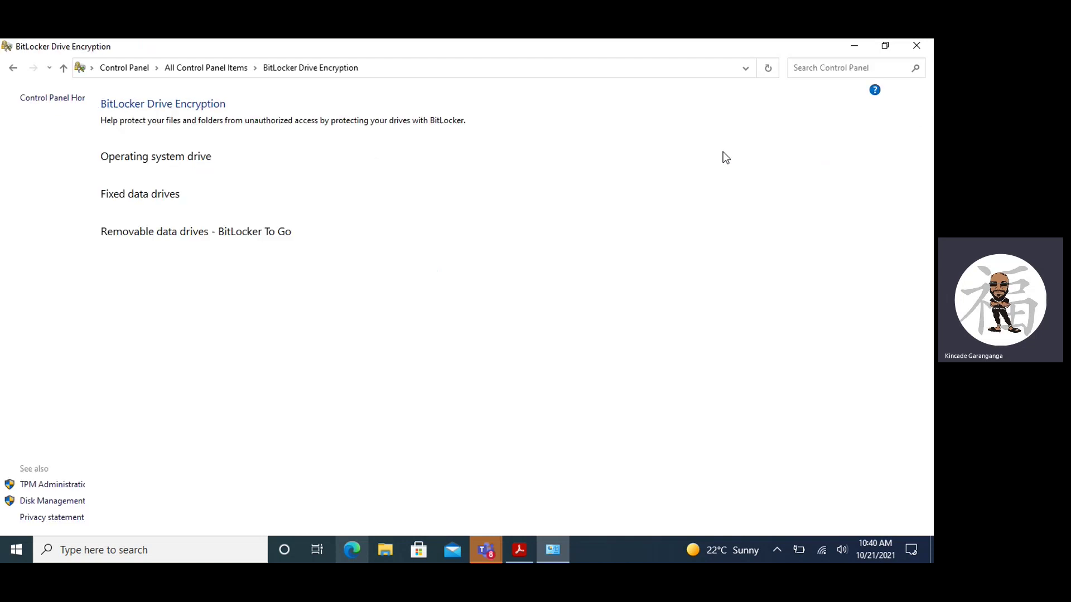
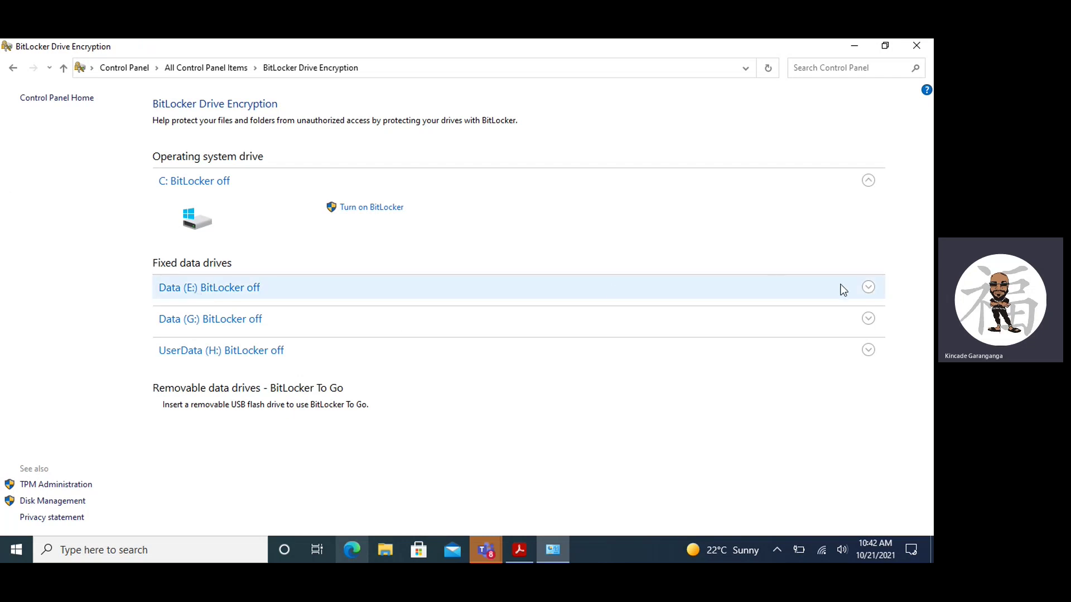
# Start turning on BitLocker for Data (E:) and choose password unlocking, entering and re-entering the drive password
pyautogui.click(868, 288)
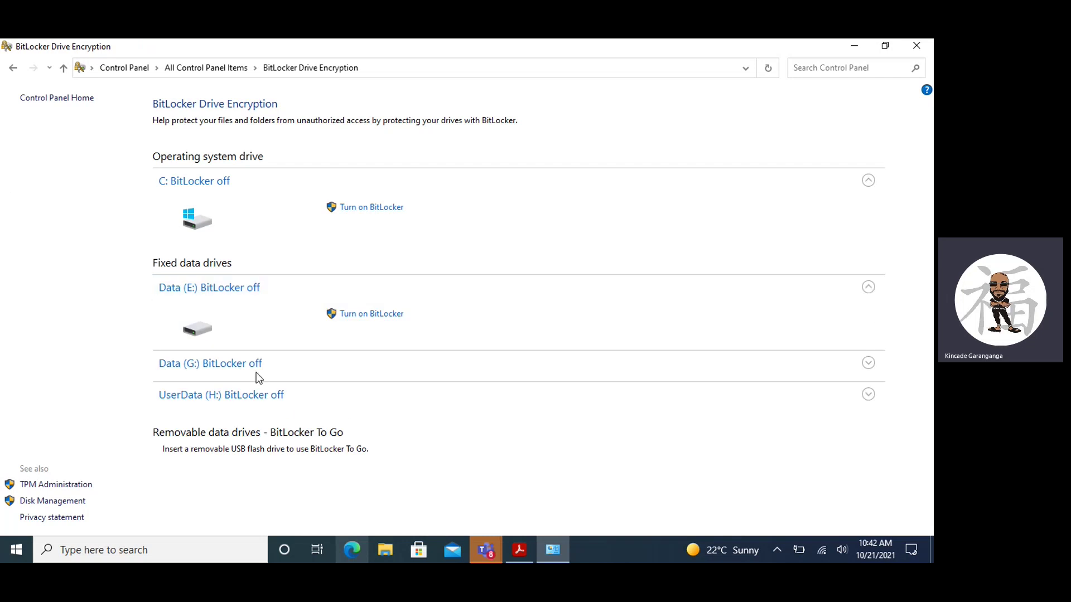
pyautogui.click(375, 316)
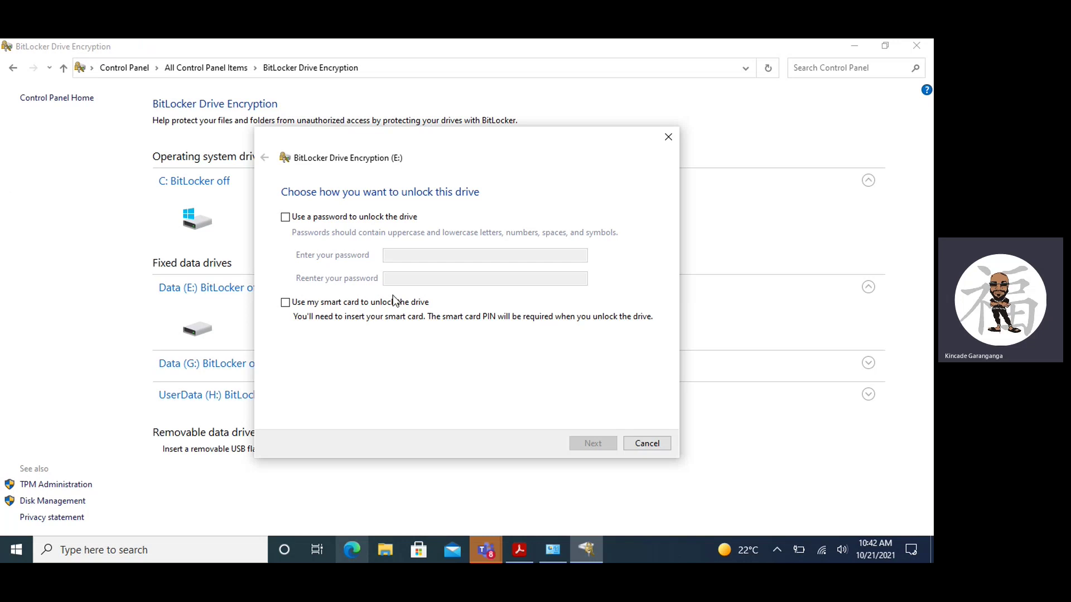
pyautogui.click(286, 218)
pyautogui.click(408, 254)
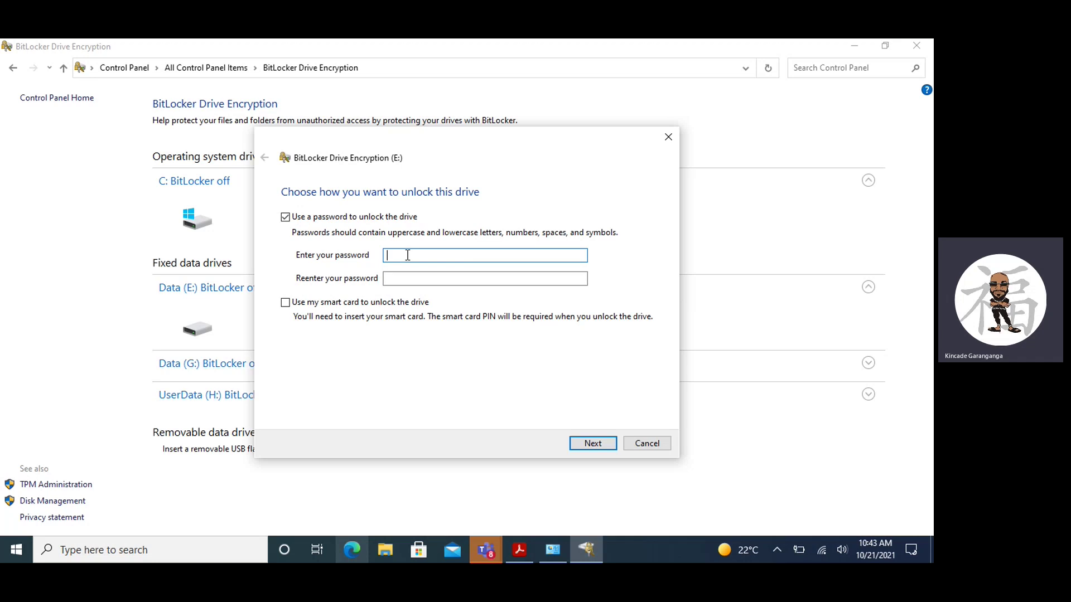
pyautogui.write('********')
pyautogui.click(429, 280)
pyautogui.write('*******')
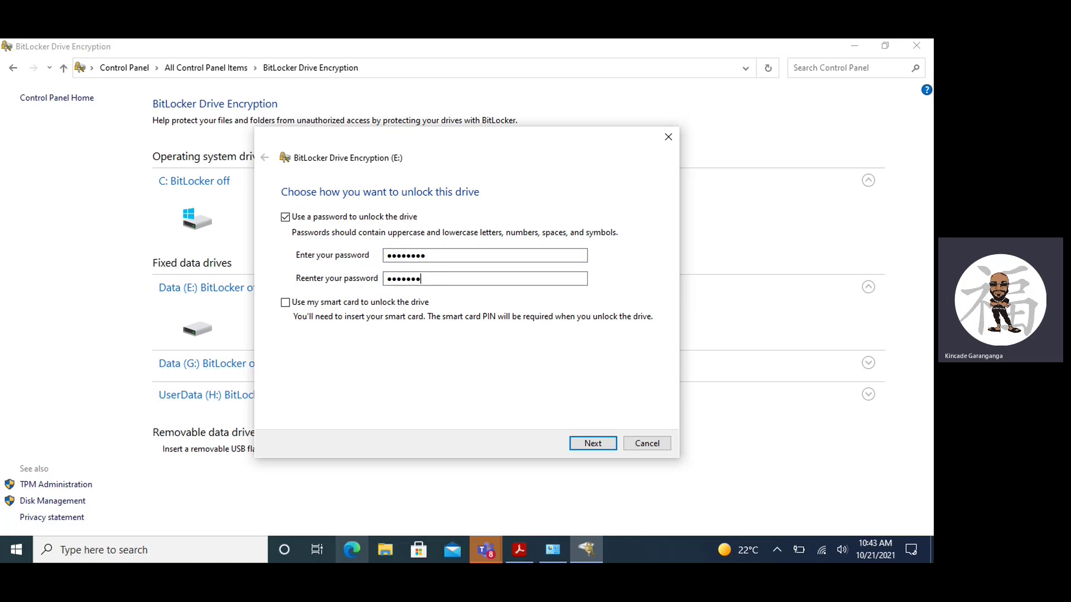
pyautogui.write('*')
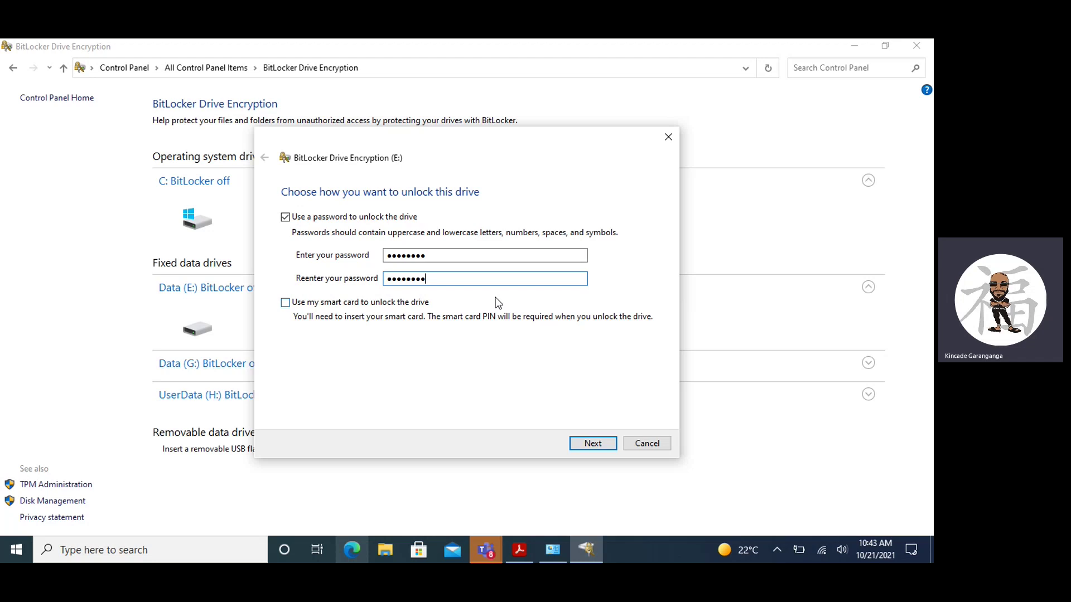
pyautogui.click(594, 445)
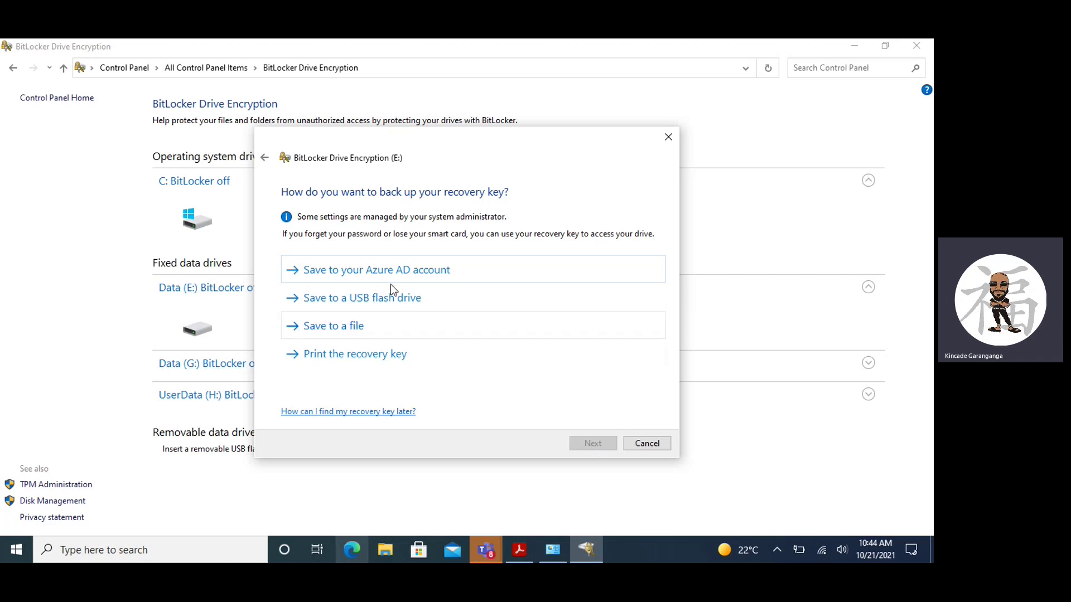
# Save the recovery key to the Azure AD account and start encrypting drive E: with used disk space only and the new encryption mode
pyautogui.click(348, 274)
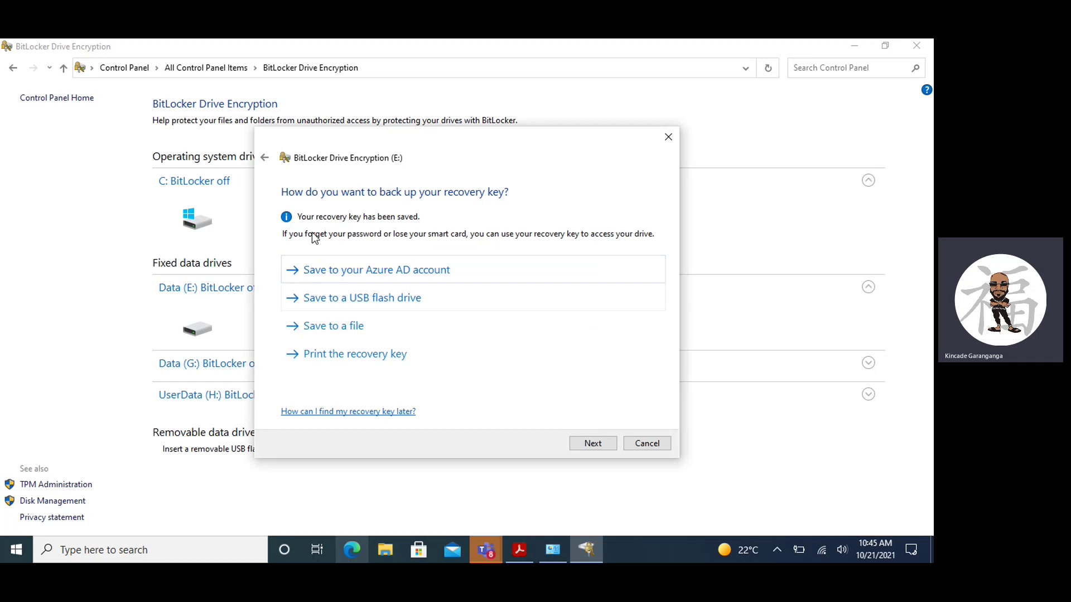
pyautogui.click(590, 446)
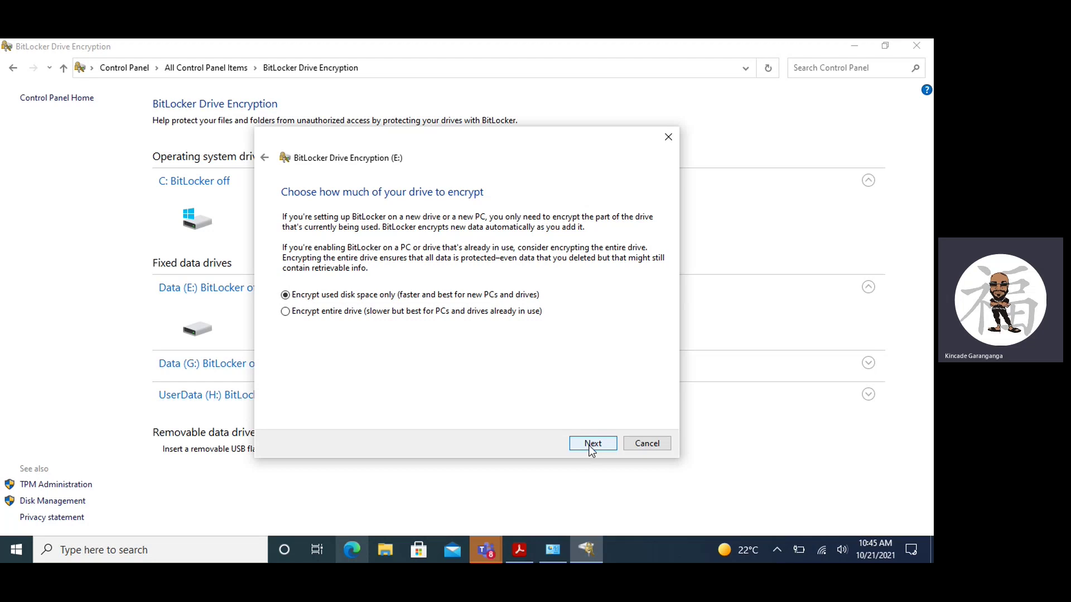
pyautogui.click(592, 446)
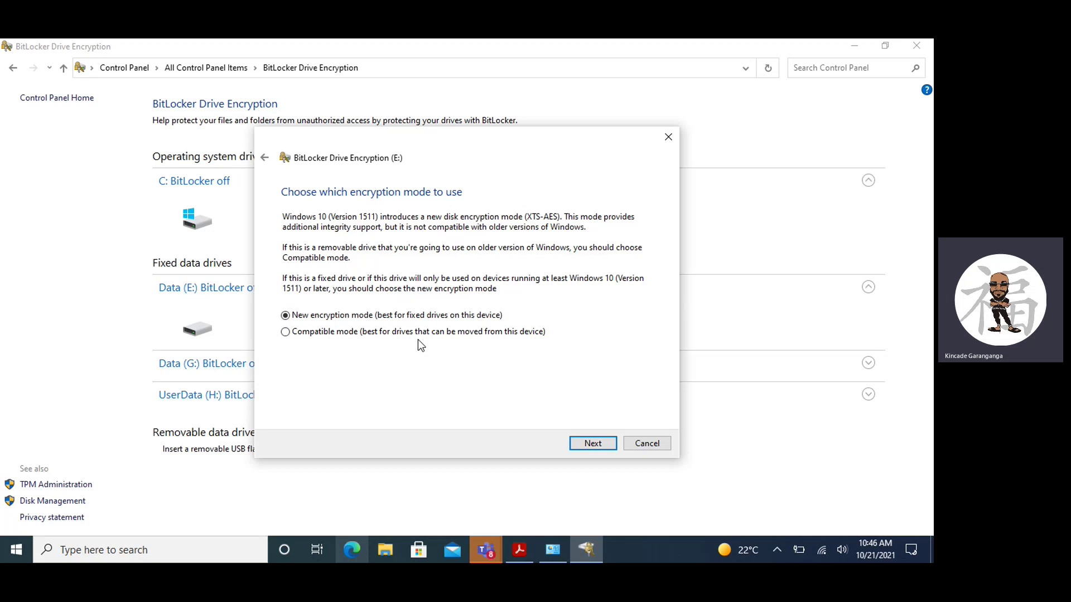
pyautogui.click(583, 443)
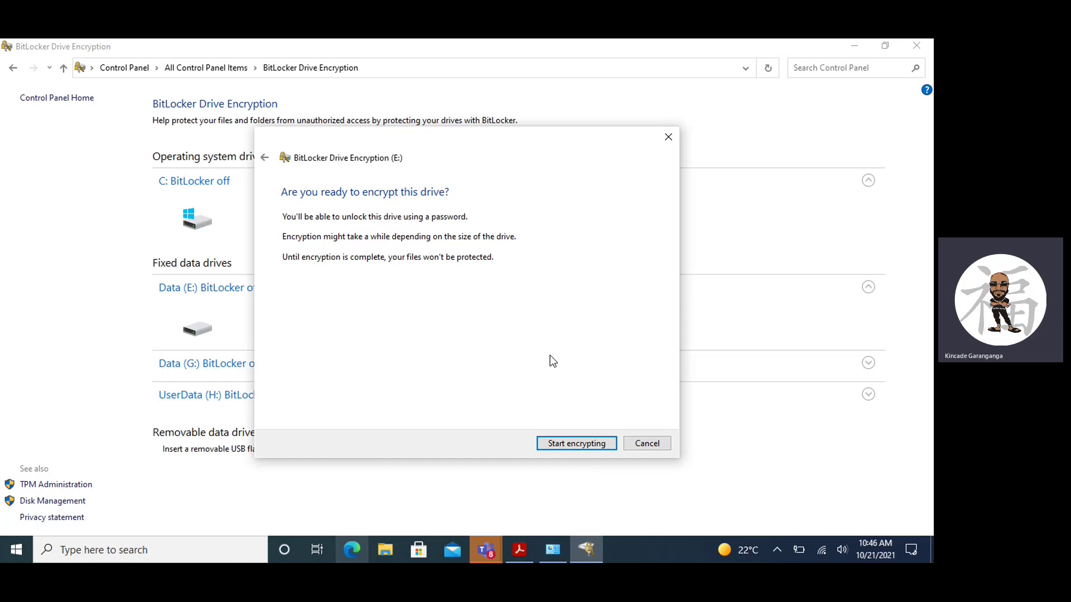
pyautogui.click(565, 444)
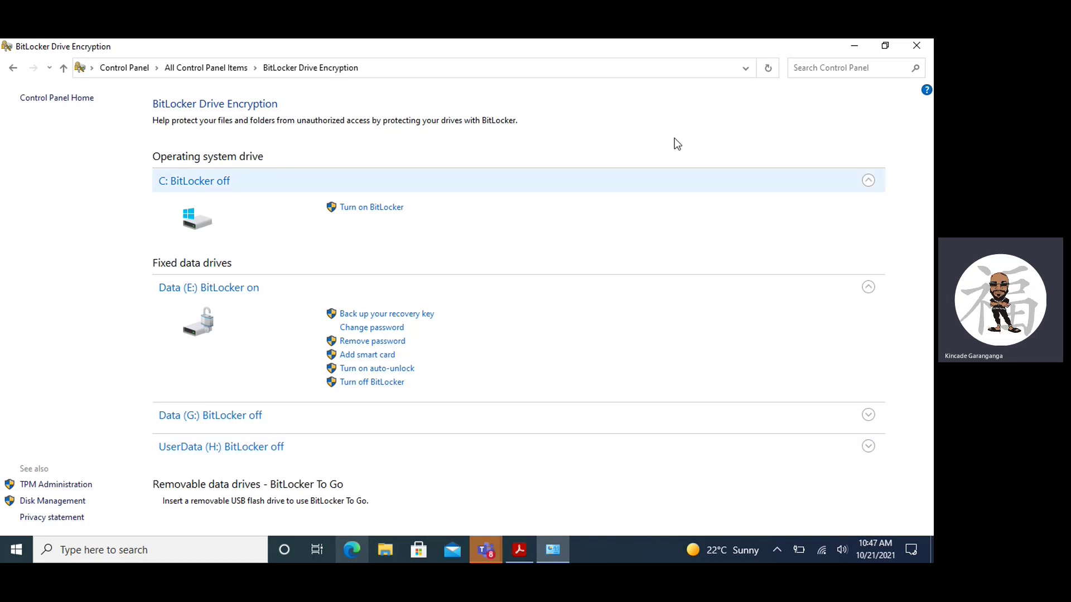
# Review the remaining questions and checklist in the CNOS Assignment 1 PDF, and return to Q.2.2 Managing Disks & File Systems
pyautogui.click(854, 46)
pyautogui.scroll(-5, 588, 275)
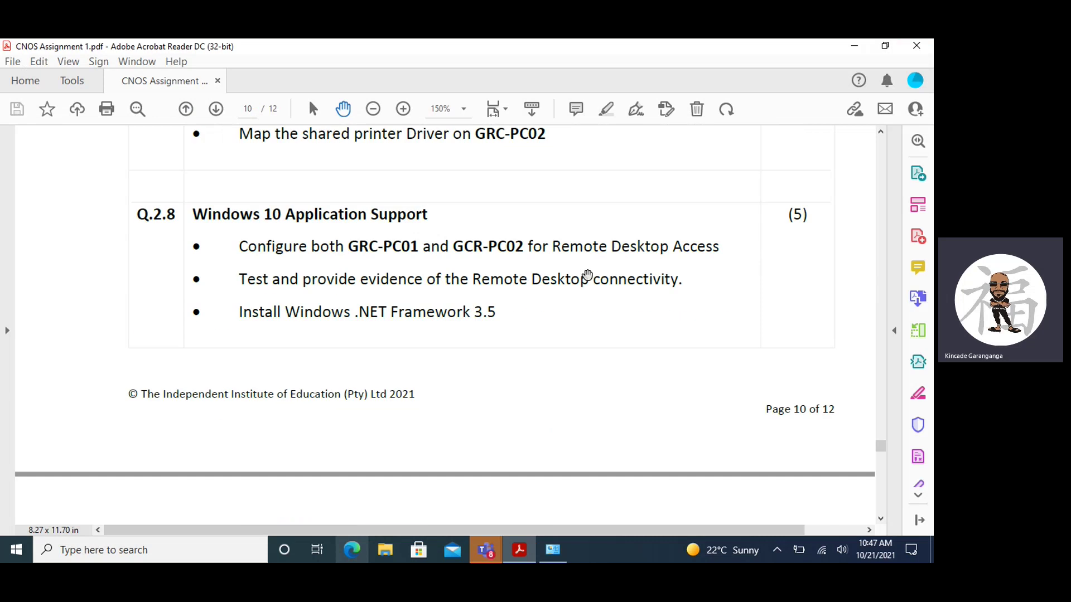
pyautogui.scroll(-7, 588, 275)
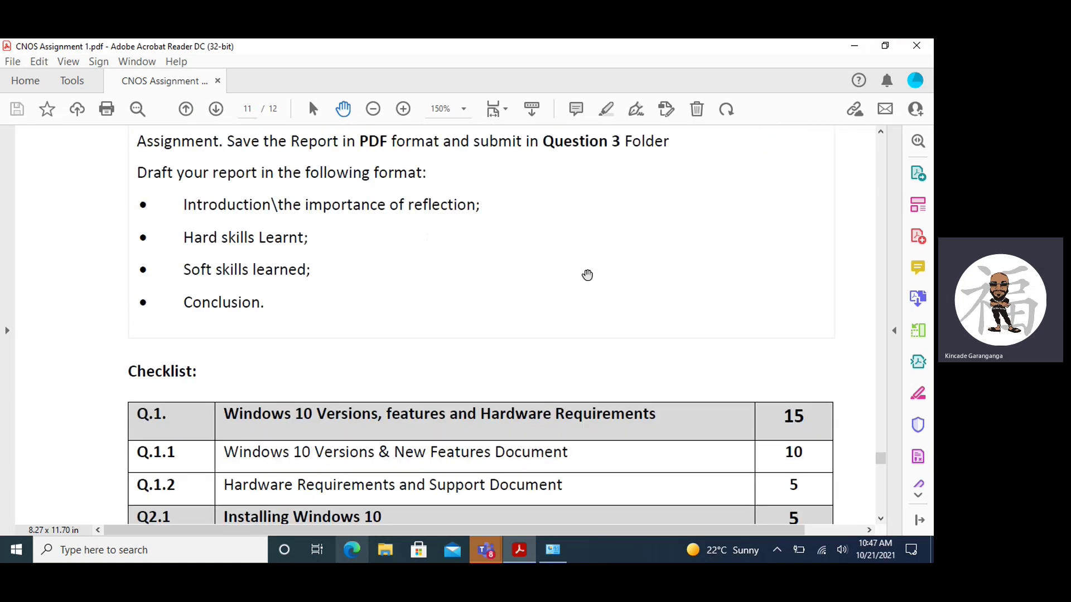
pyautogui.scroll(-5, 588, 274)
pyautogui.scroll(9, 588, 274)
pyautogui.scroll(15, 588, 274)
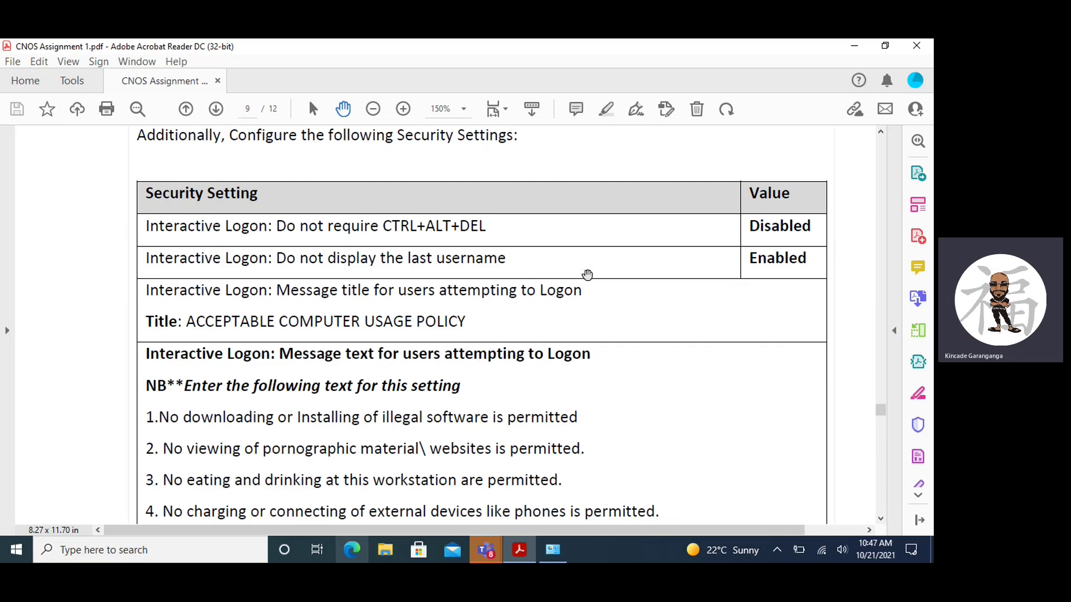
pyautogui.scroll(15, 588, 275)
pyautogui.scroll(15, 588, 274)
pyautogui.scroll(15, 588, 274)
pyautogui.scroll(3, 588, 275)
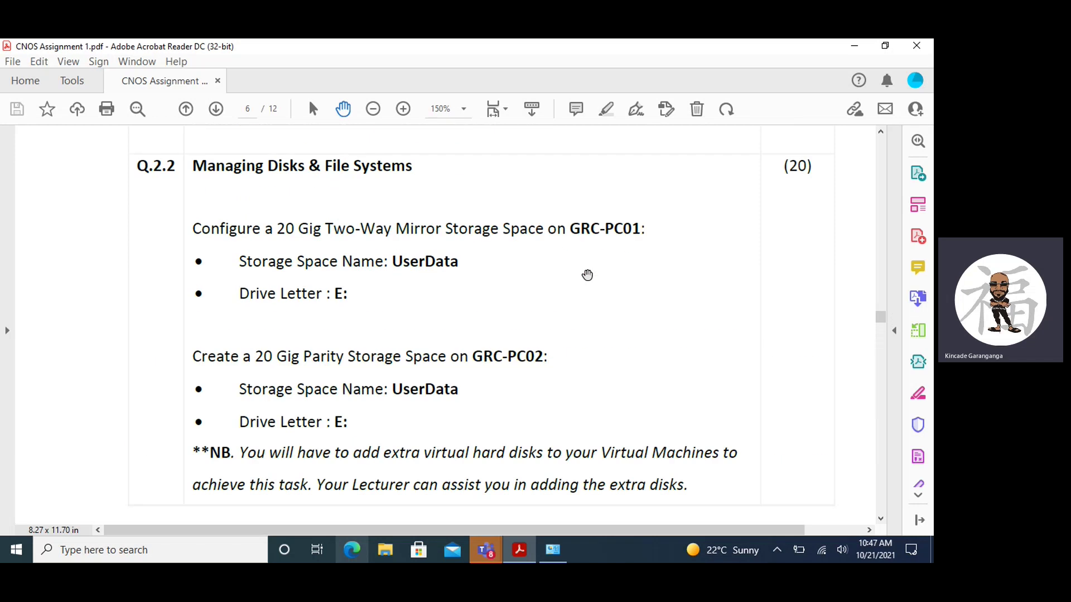
# Look through the assignment PDF's remaining tasks from Q.2.2 to Q.2.8 Windows 10 Application Support
pyautogui.scroll(-17, 592, 284)
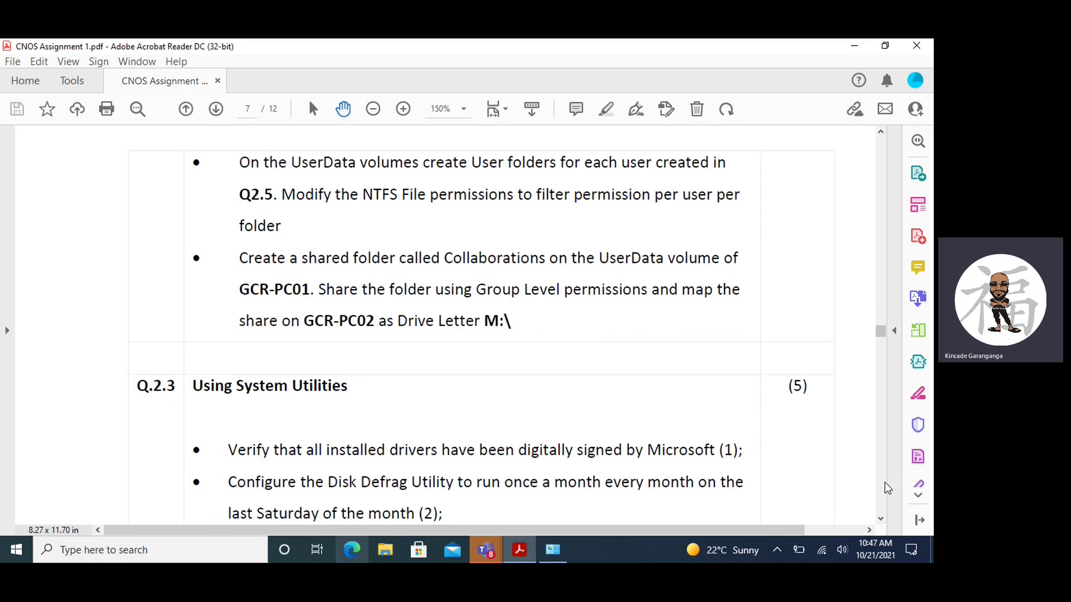
pyautogui.scroll(-20, 883, 497)
pyautogui.scroll(-10, 884, 488)
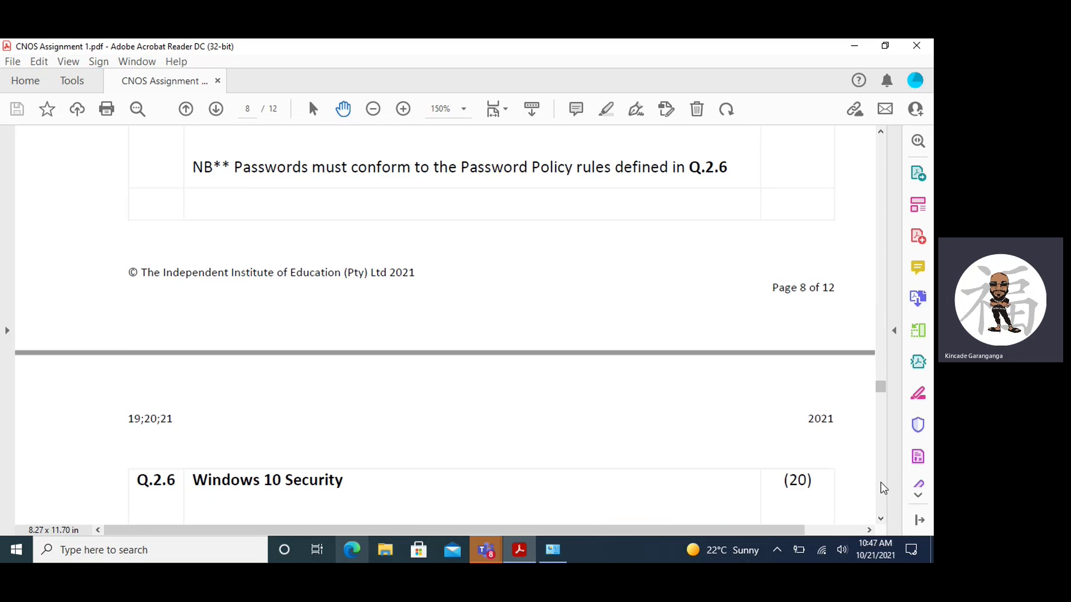
pyautogui.scroll(-20, 884, 489)
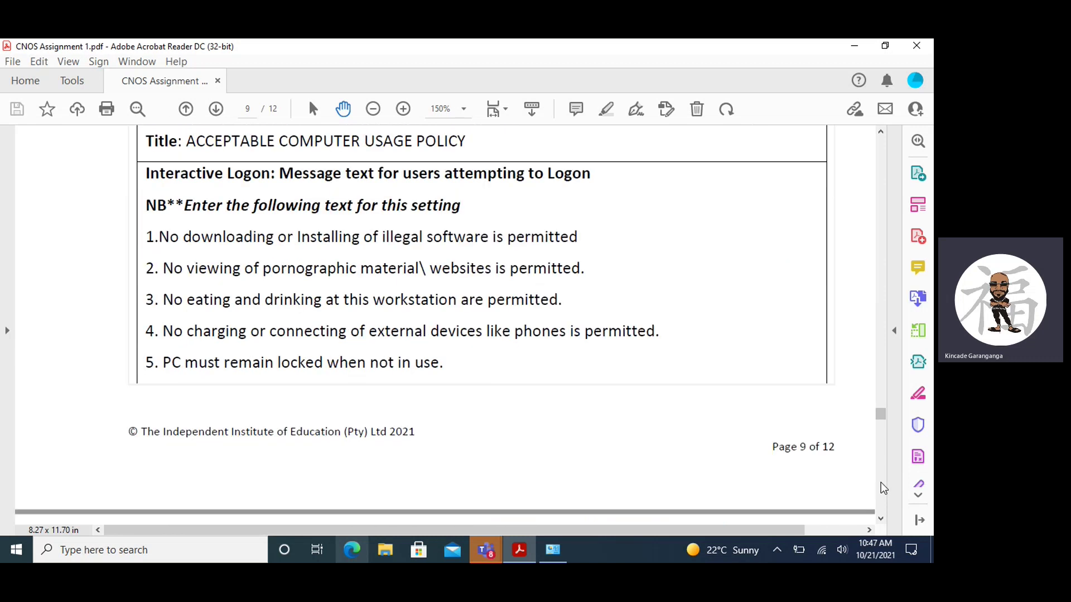
pyautogui.scroll(-10, 885, 488)
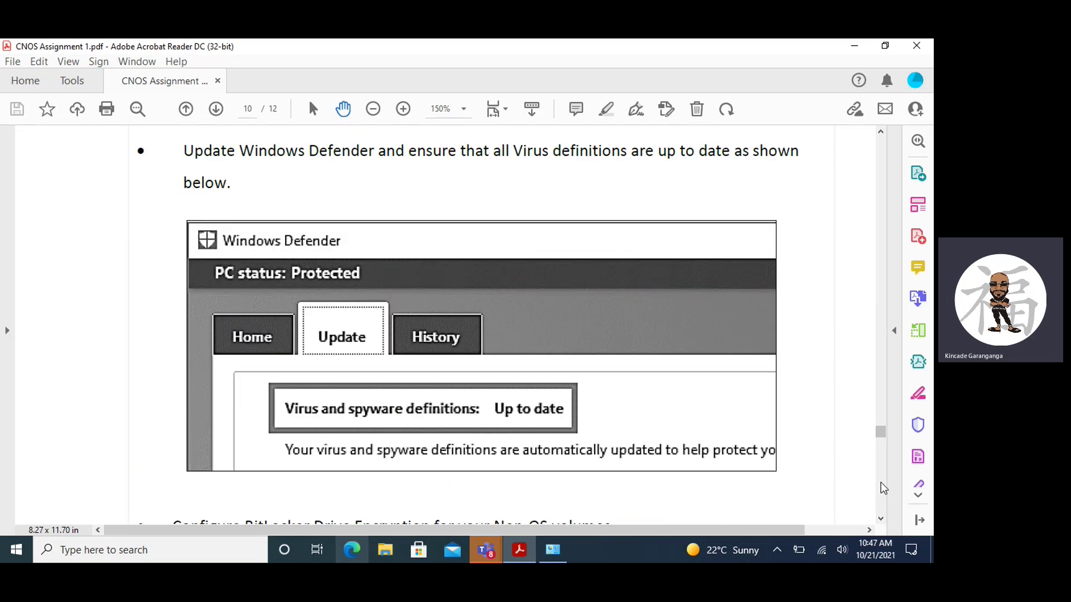
pyautogui.scroll(-10, 884, 488)
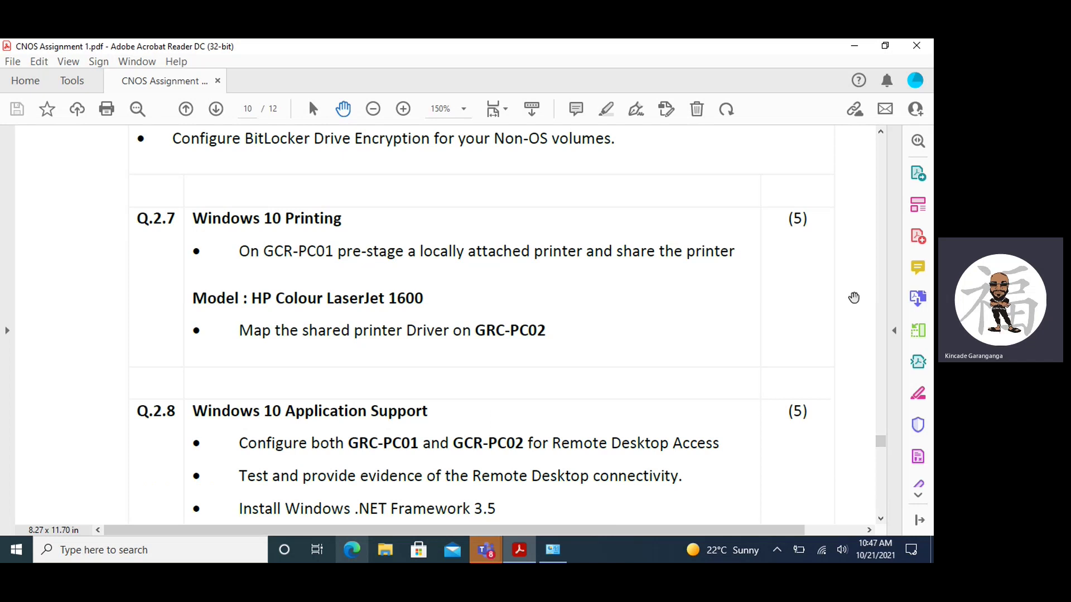
# Examine the Q.2.6 tables for the password policy, account lockout policy and interactive logon security settings
pyautogui.scroll(20, 832, 216)
pyautogui.scroll(15, 832, 216)
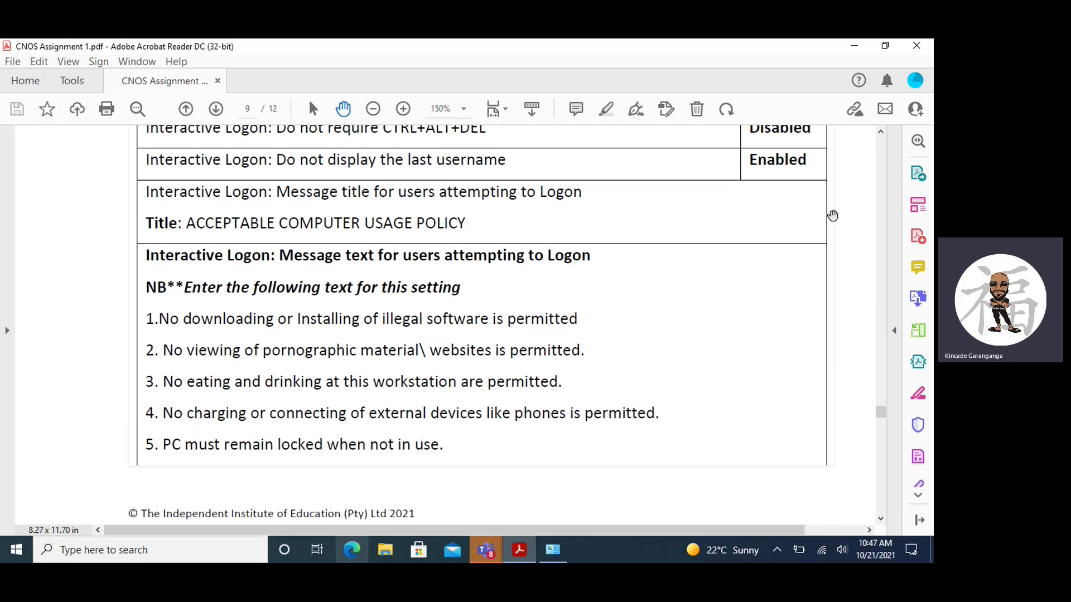
pyautogui.scroll(-1, 832, 216)
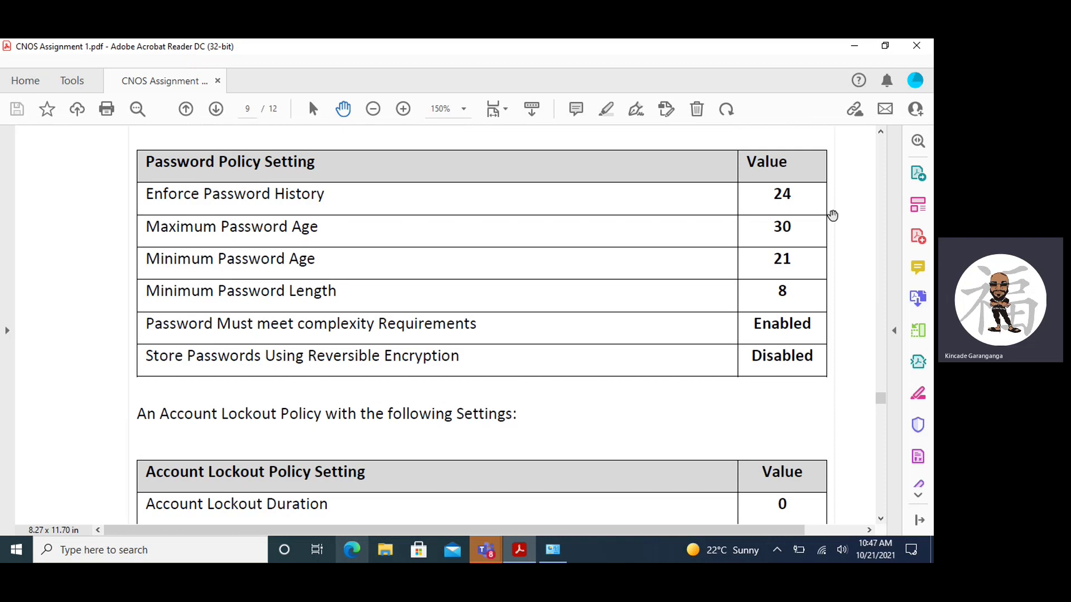
pyautogui.scroll(6, 832, 218)
pyautogui.scroll(-10, 832, 220)
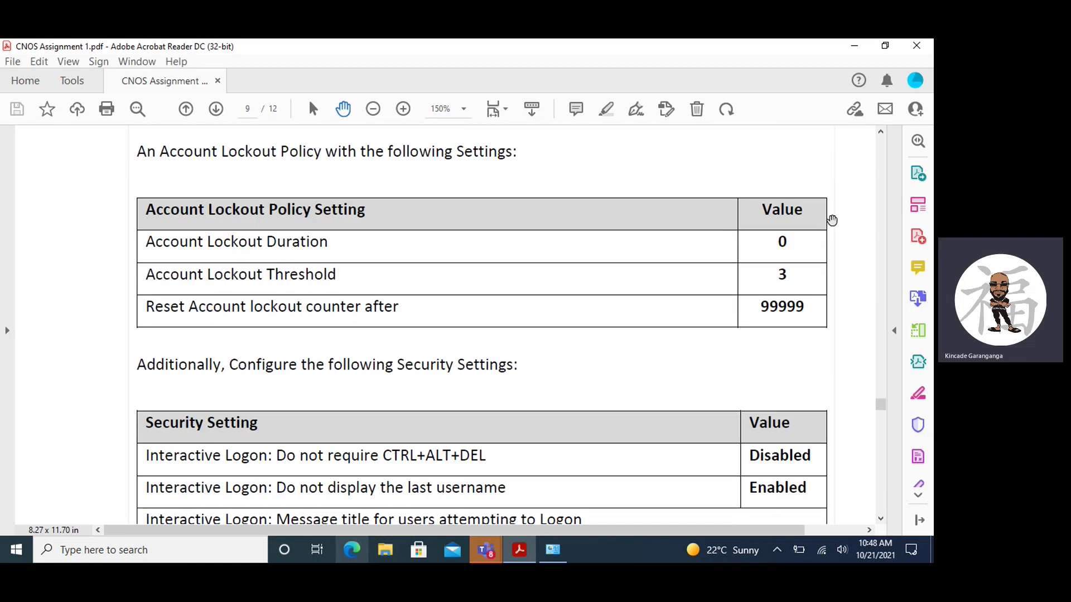
pyautogui.scroll(-4, 833, 220)
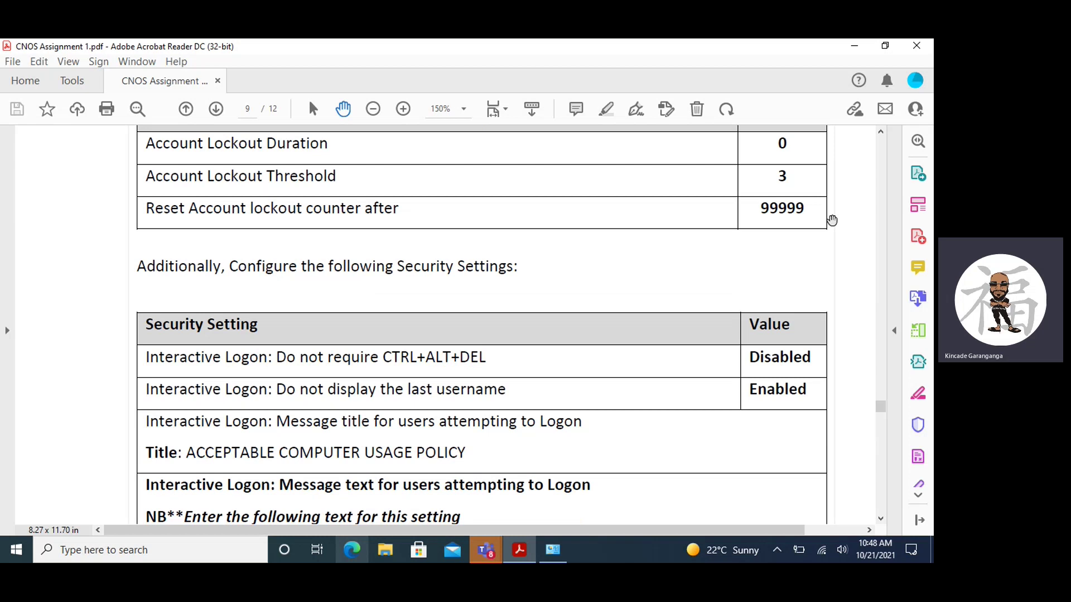
pyautogui.scroll(-10, 832, 221)
pyautogui.scroll(3, 832, 221)
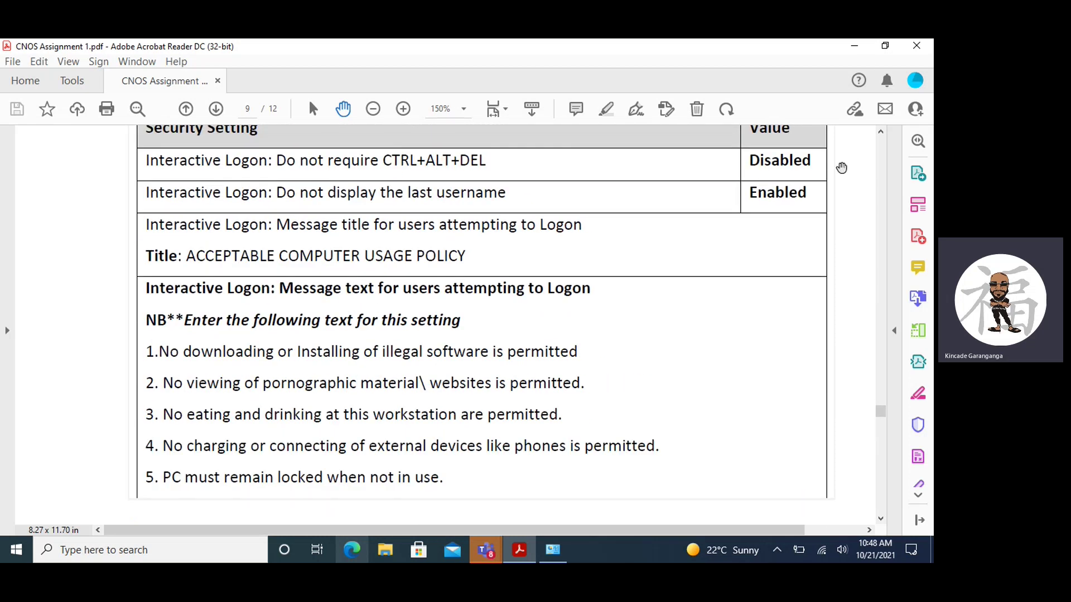
# Minimize the assignment PDF and launch secpol.msc from Run, maximizing the Local Security Policy window
pyautogui.click(854, 47)
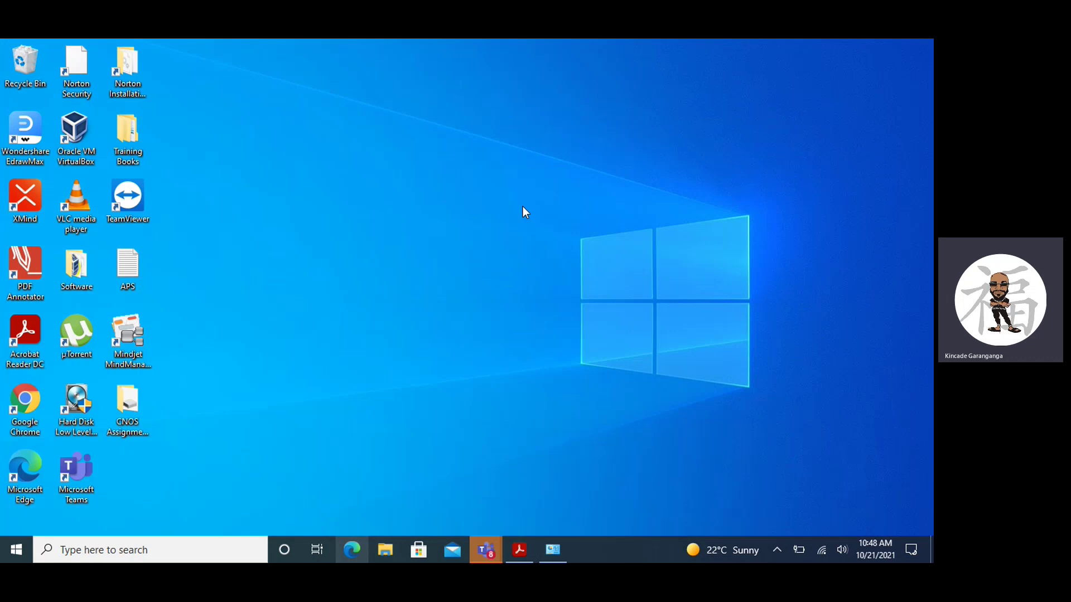
pyautogui.press('super+r')
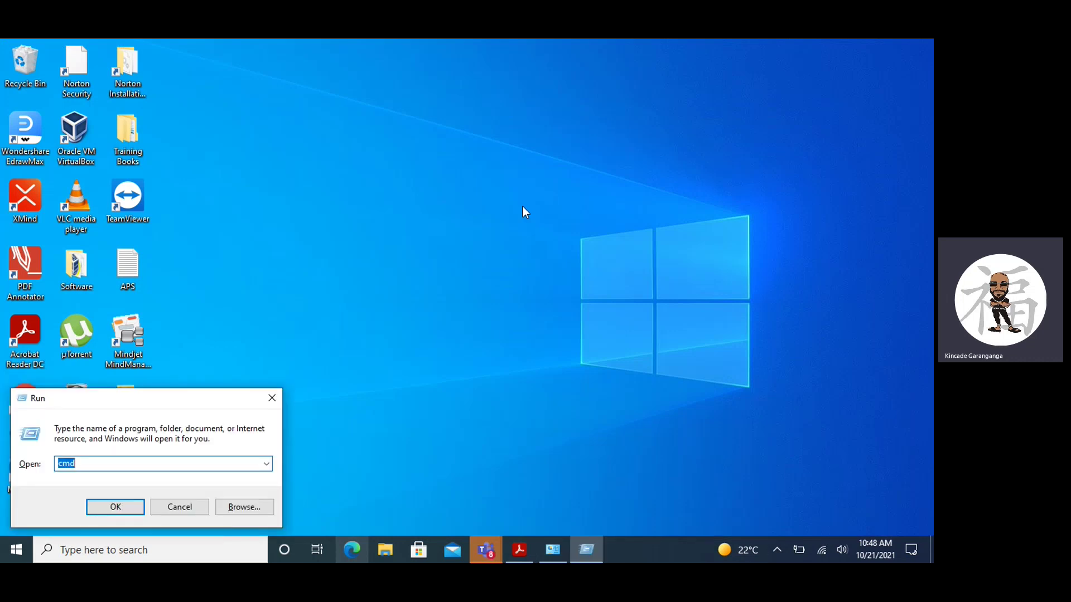
pyautogui.write('secpo')
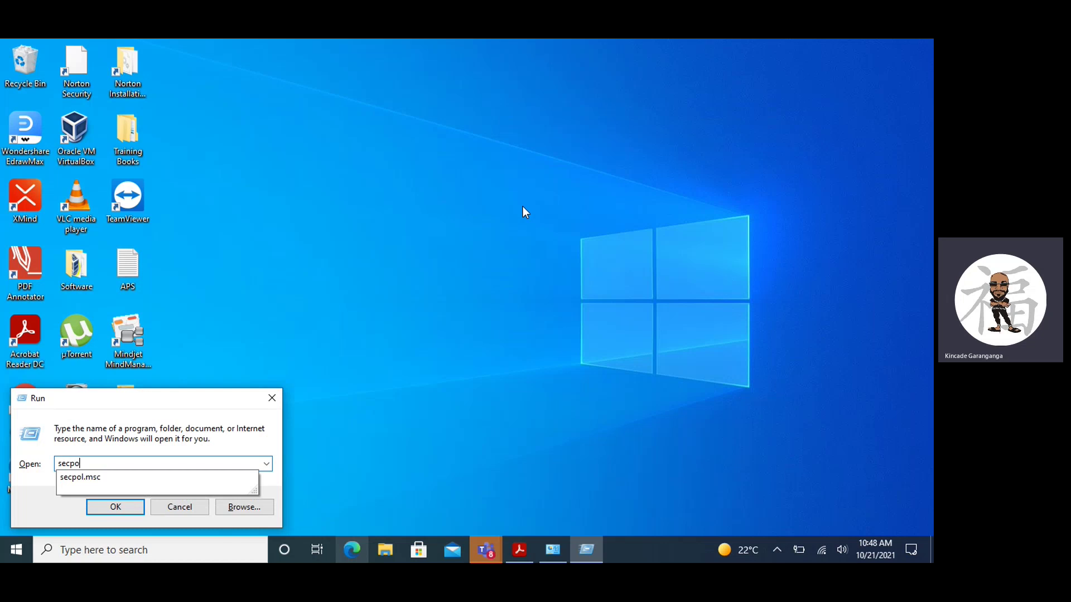
pyautogui.press('Down')
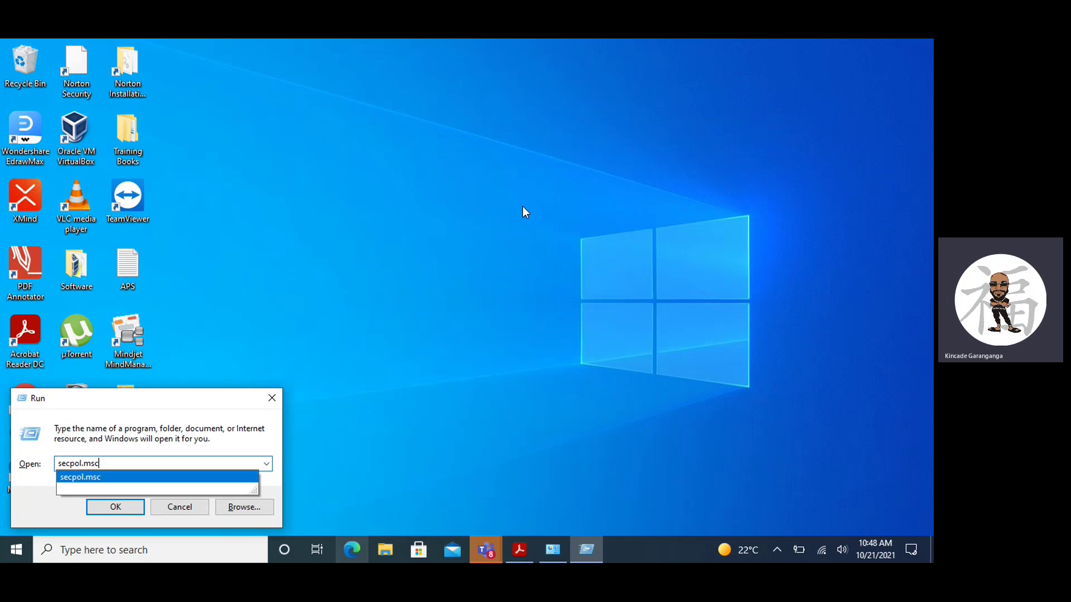
pyautogui.press('Return')
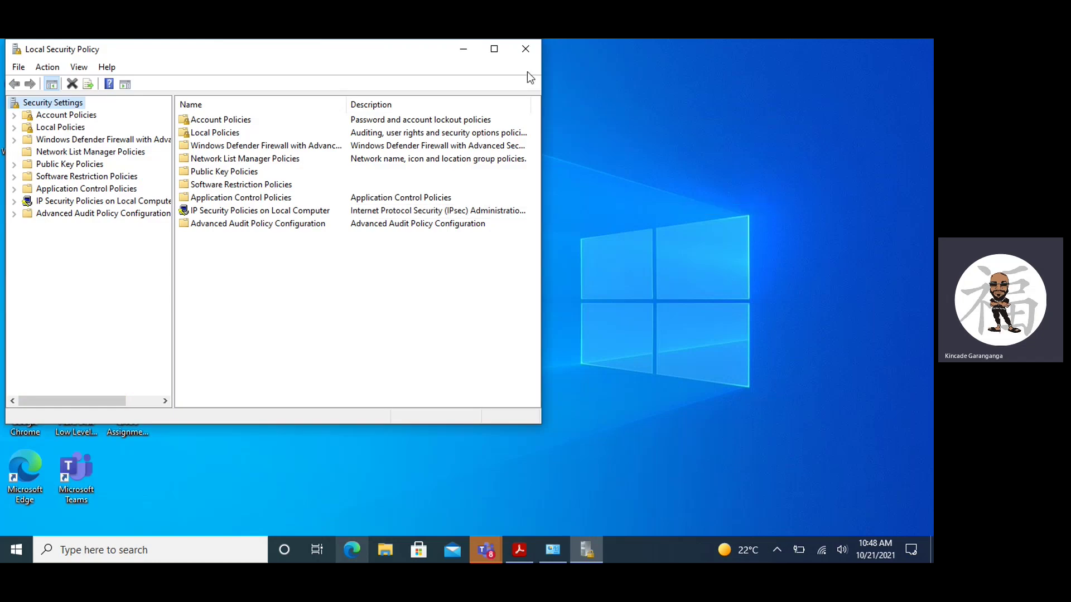
pyautogui.click(494, 48)
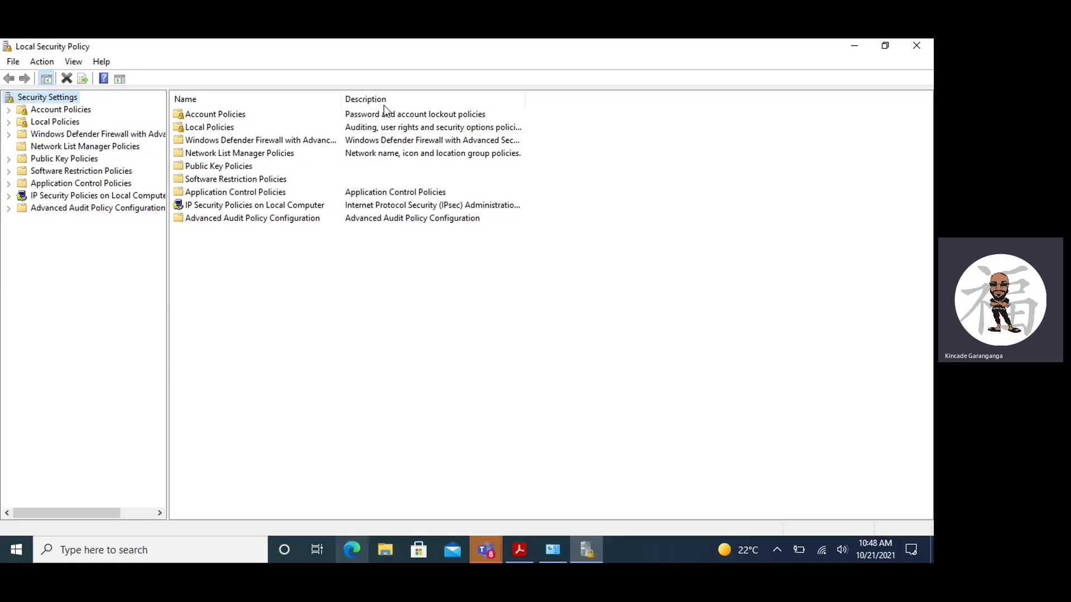
# Expand Account Policies and Local Policies, and find the Interactive logon policies under Security Options
pyautogui.click(8, 111)
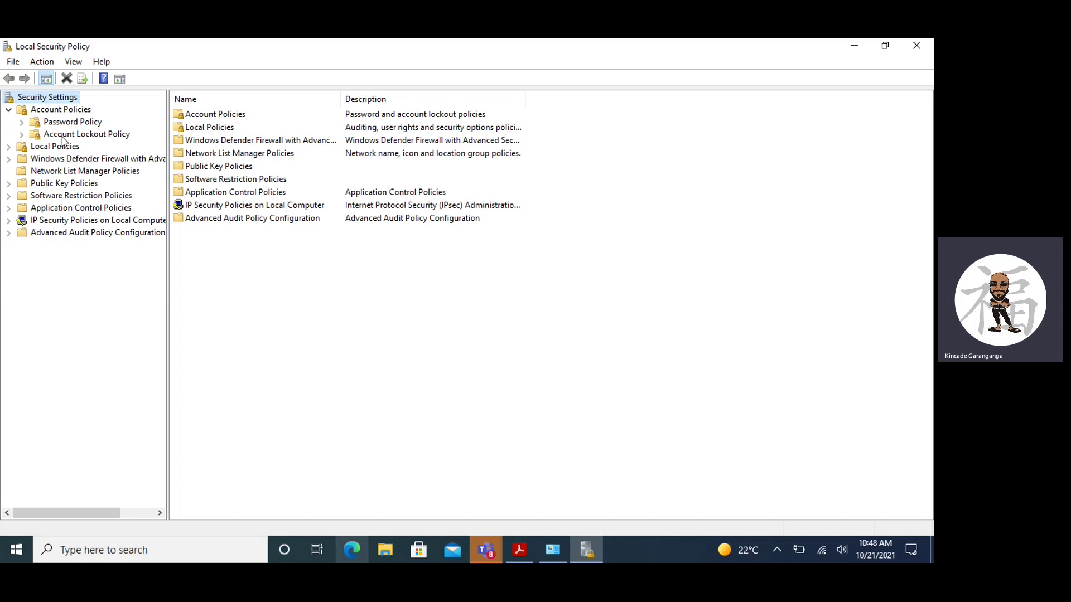
pyautogui.click(9, 147)
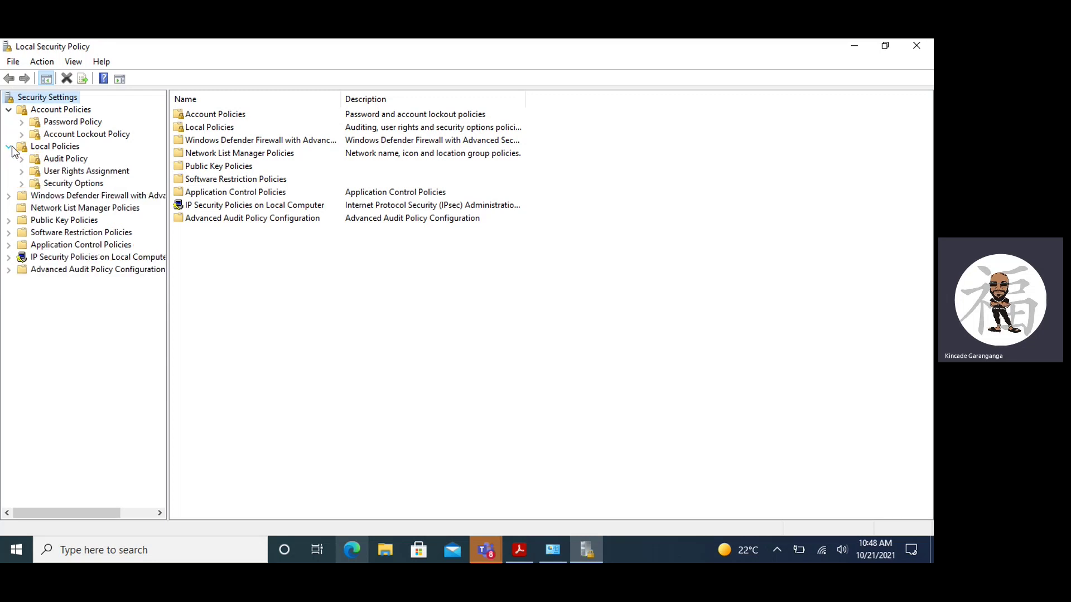
pyautogui.click(69, 184)
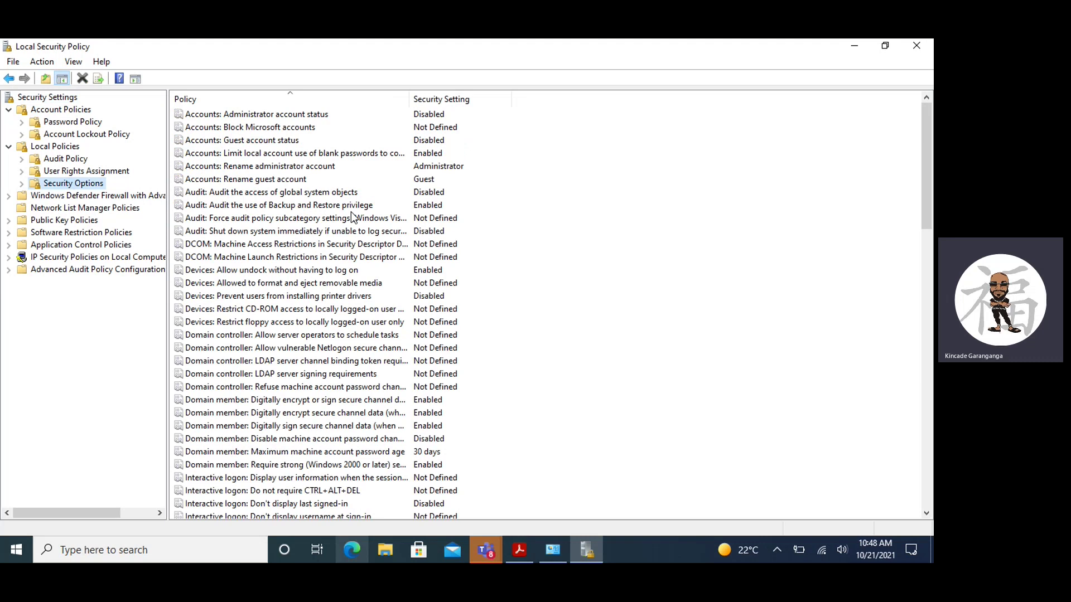
pyautogui.scroll(-1, 351, 215)
pyautogui.scroll(-20, 351, 215)
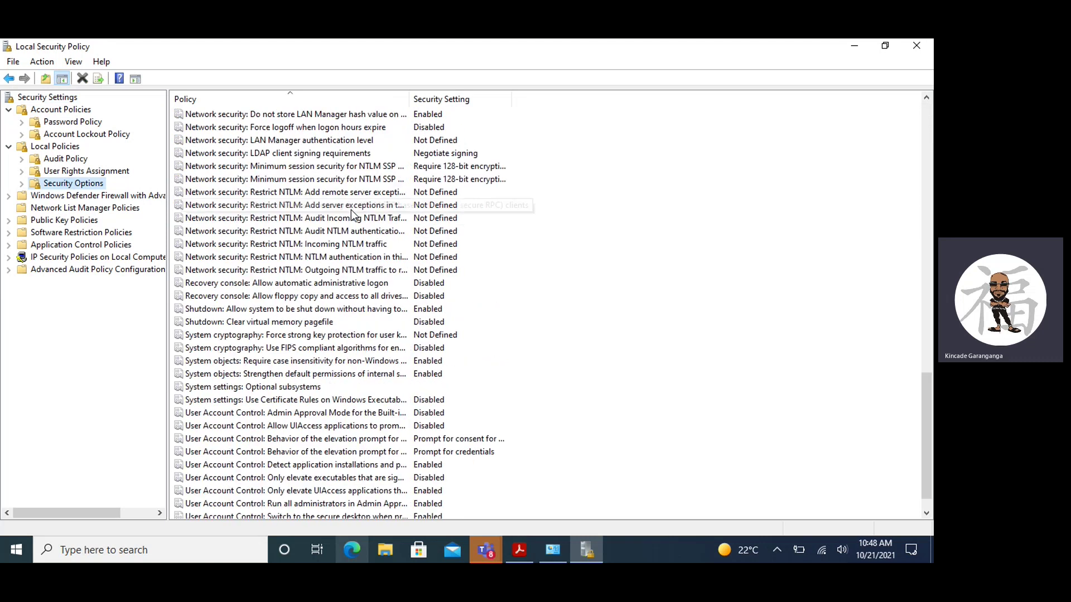
pyautogui.scroll(13, 351, 215)
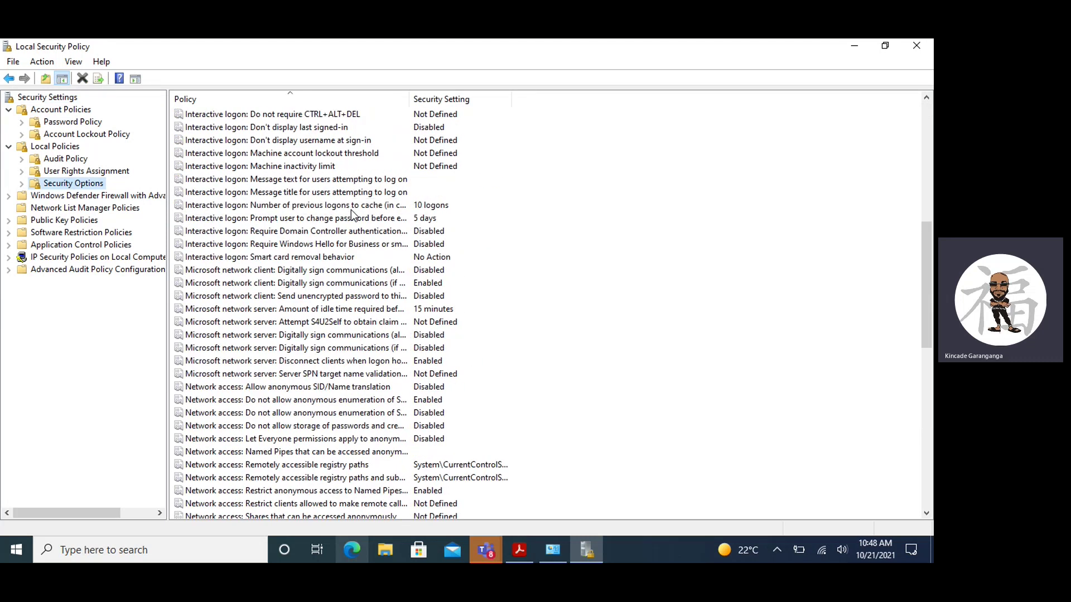
pyautogui.scroll(1, 241, 220)
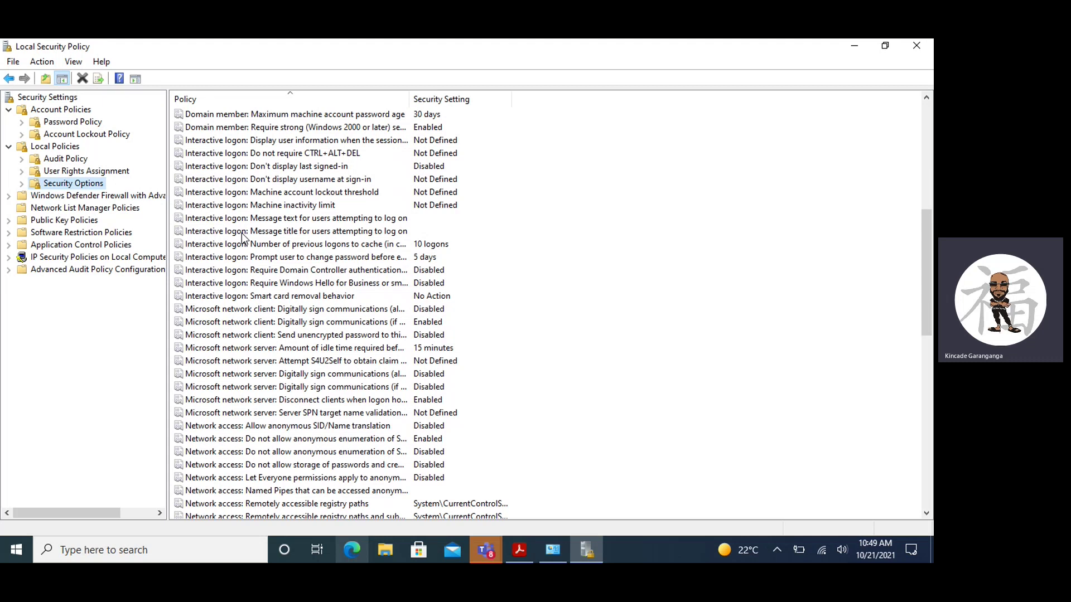
# Switch to the CNOS5112 meeting in Microsoft Teams and stop sharing the screen
pyautogui.click(489, 552)
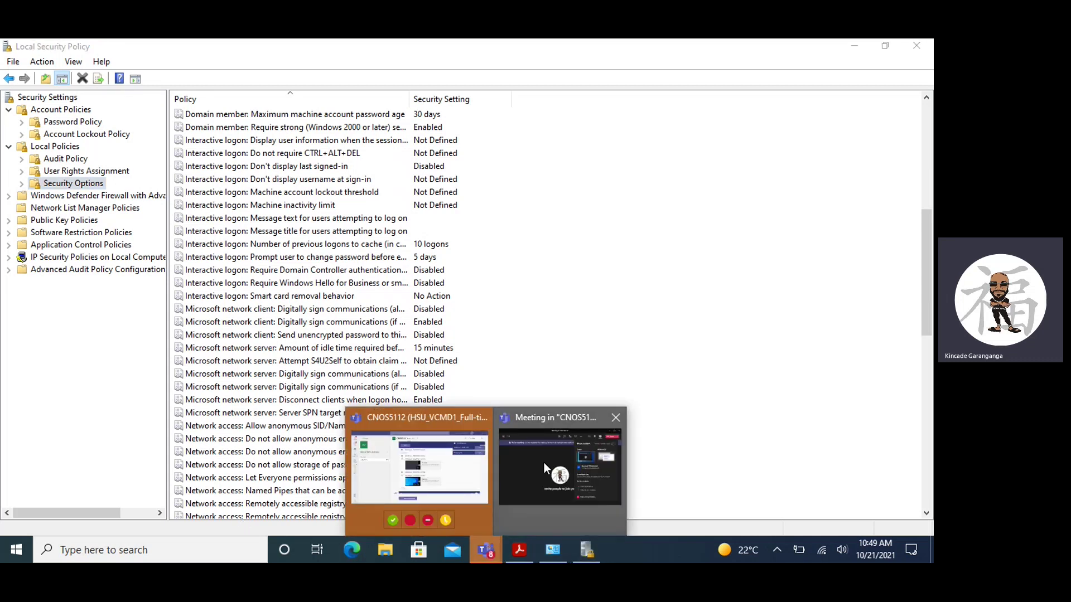
pyautogui.click(544, 464)
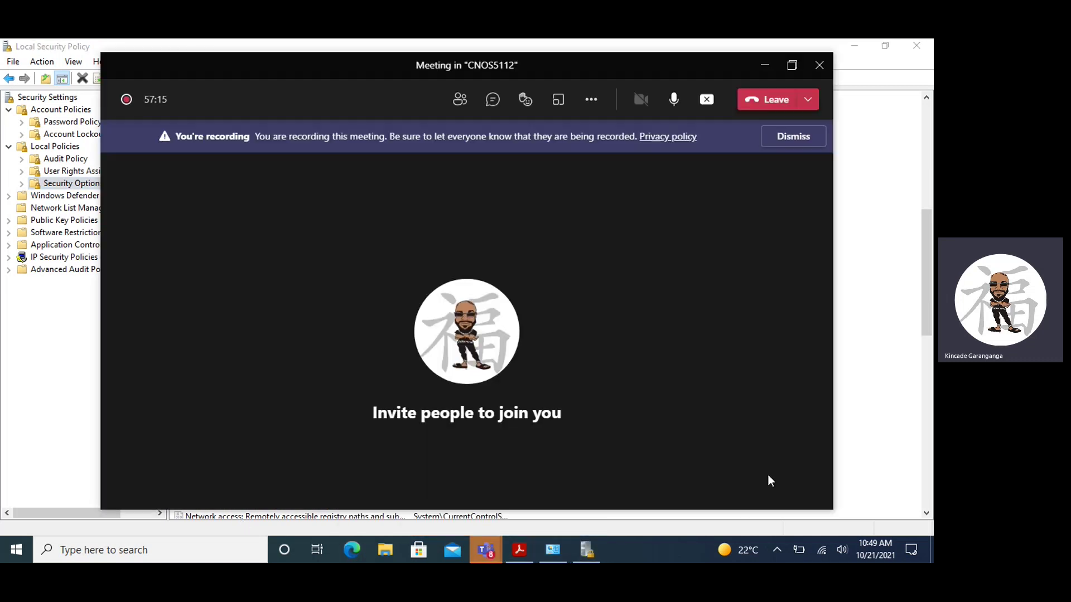
pyautogui.click(707, 100)
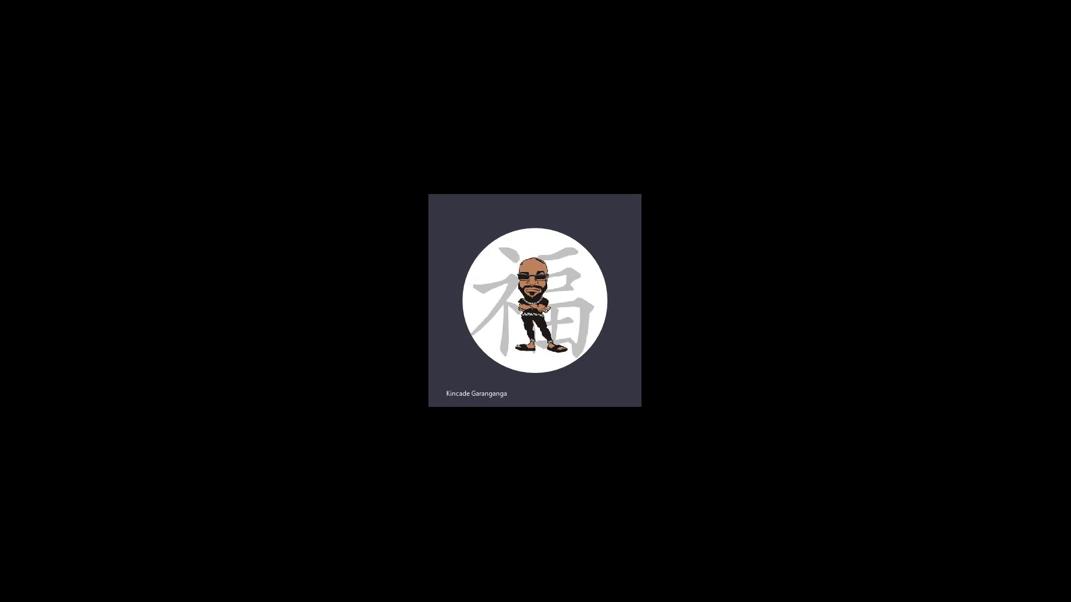